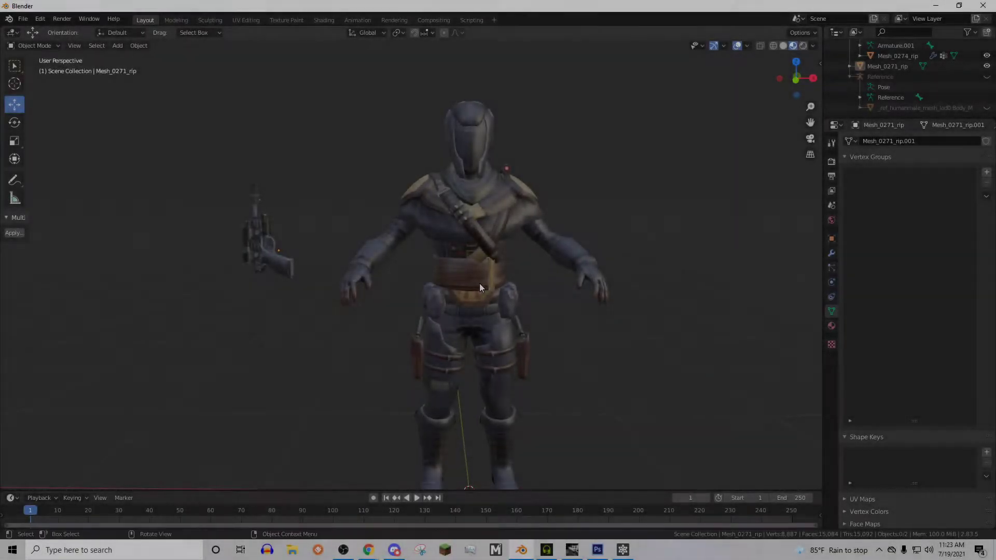
Step: Orbit around the character and compare it against the reference body mesh, then hide that mesh
middle_drag(509, 125, 632, 163)
middle_drag(572, 157, 460, 157)
middle_drag(385, 180, 491, 126)
click(489, 165)
middle_drag(490, 165, 272, 173)
click(458, 154)
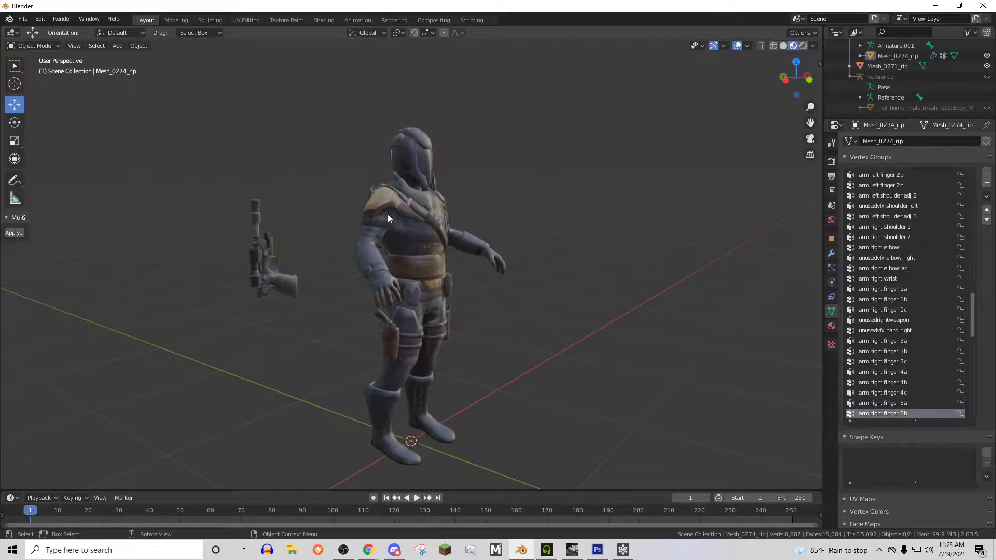
middle_drag(388, 217, 326, 216)
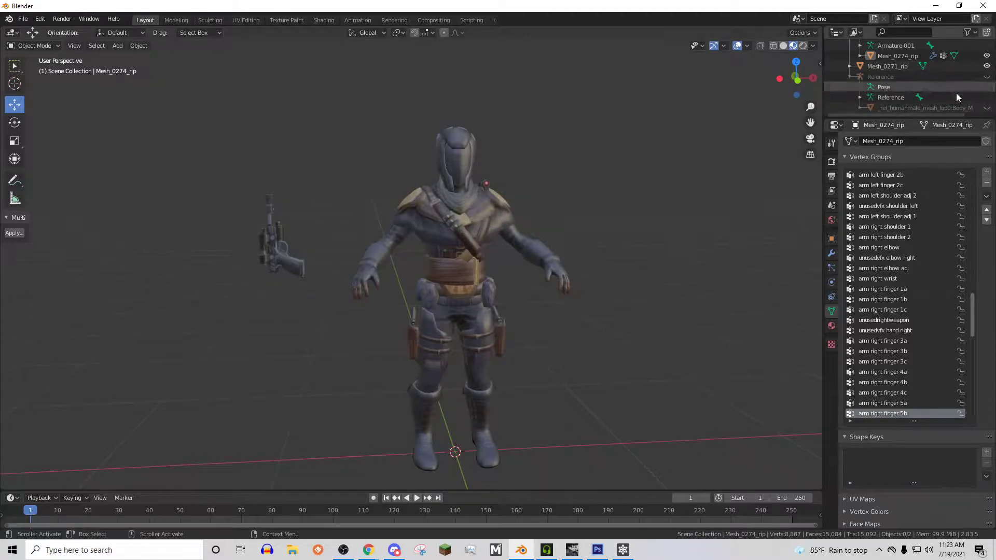
click(986, 107)
middle_drag(490, 226, 410, 231)
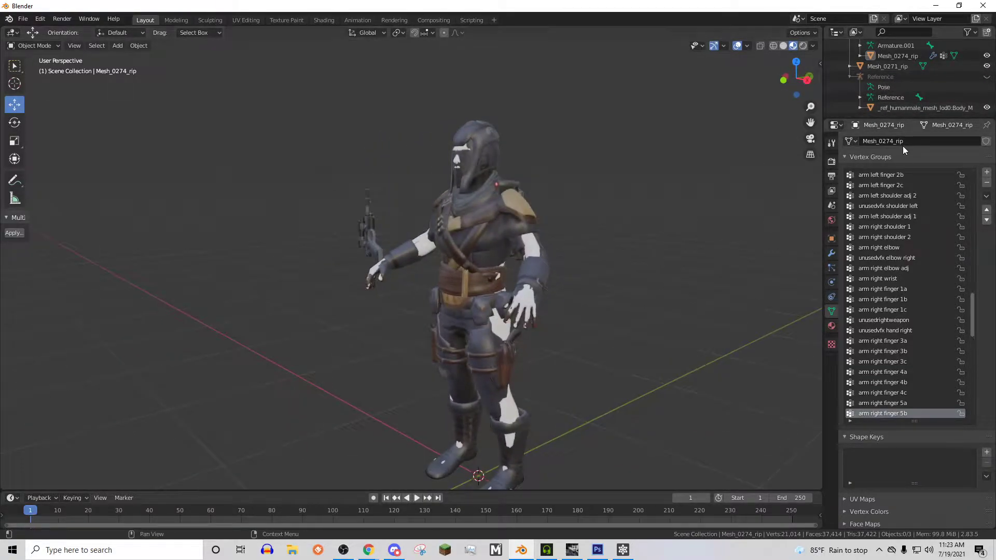
click(988, 108)
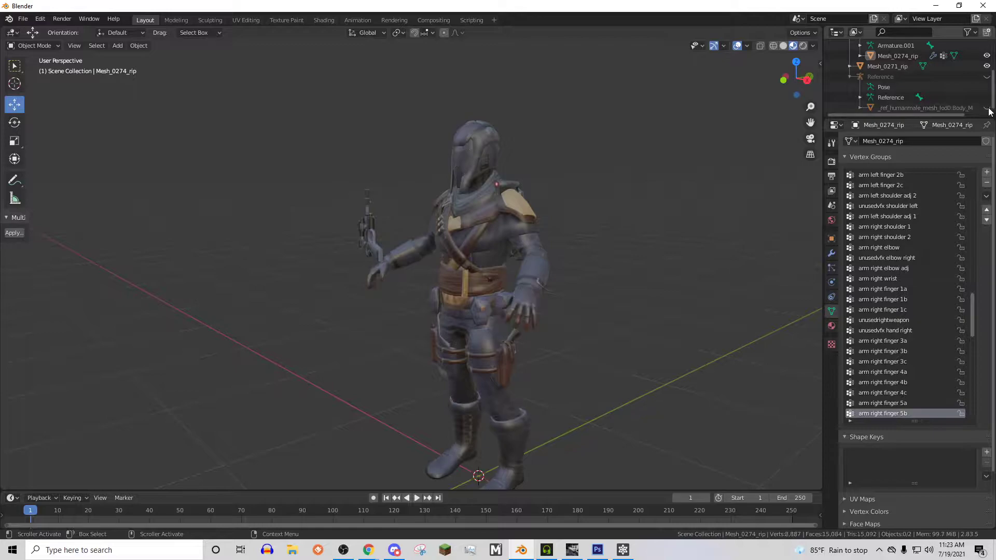
Step: Inspect the Reference skeleton's bones against the character, then hide the skeleton again
click(987, 76)
mouse_move(451, 224)
middle_down()
mouse_move(489, 220)
mouse_move(456, 218)
middle_up()
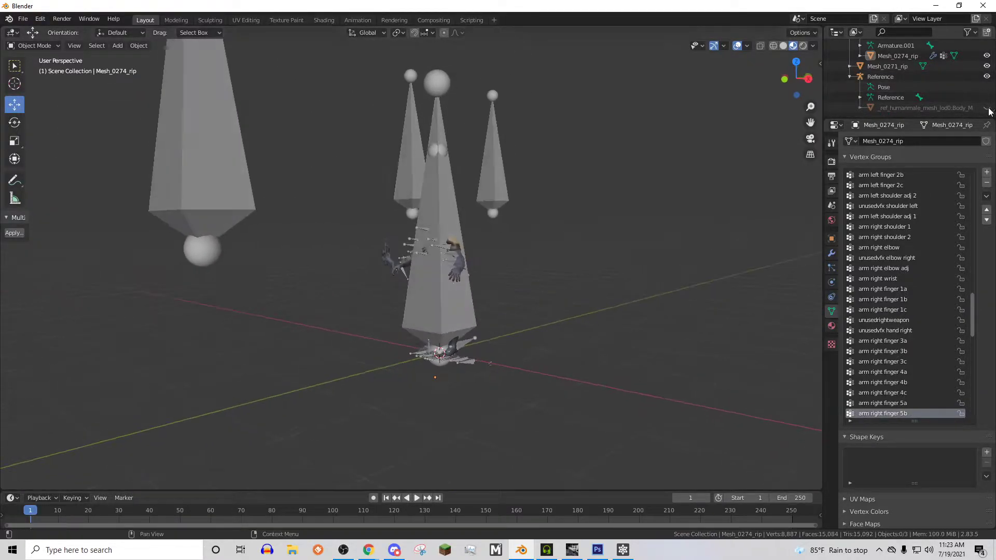
click(987, 108)
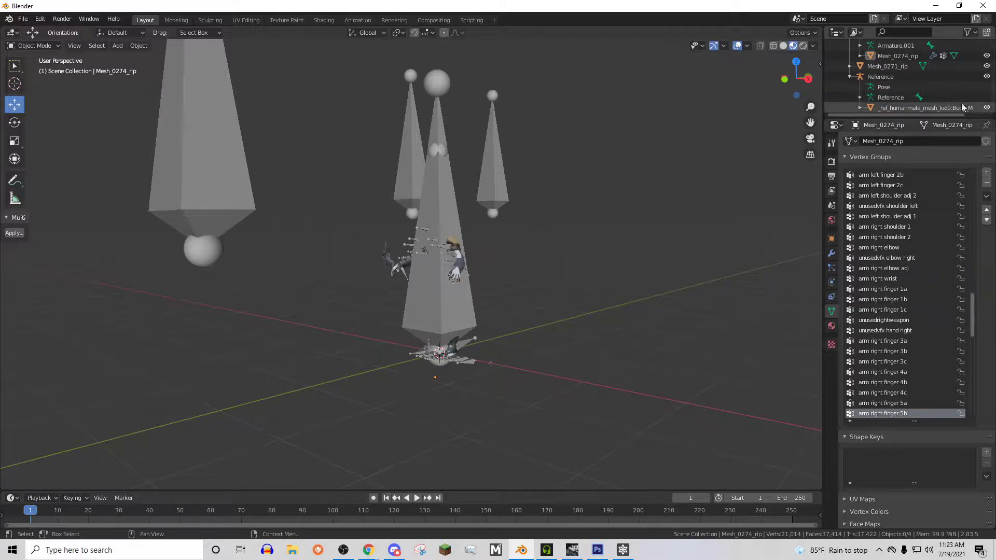
click(986, 77)
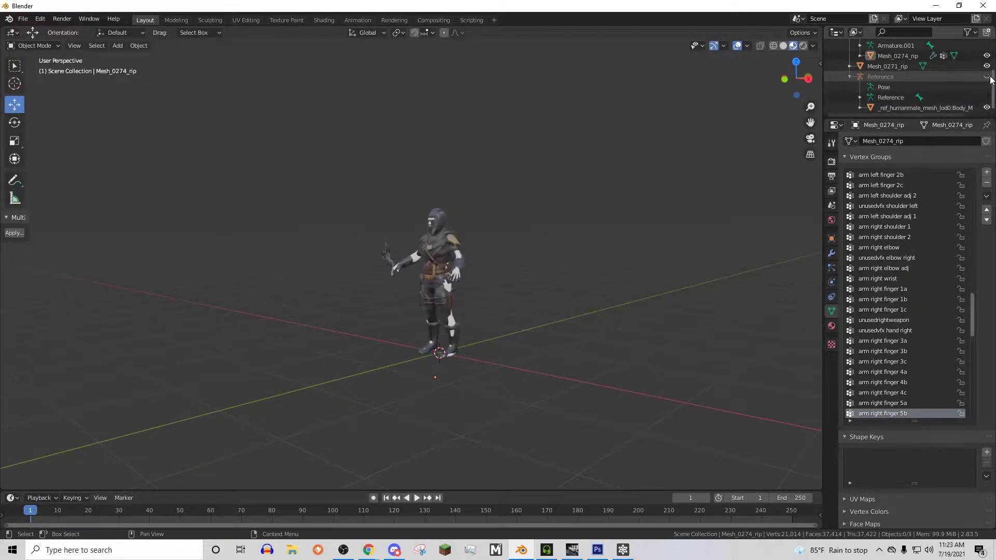
click(987, 76)
middle_drag(310, 135, 499, 224)
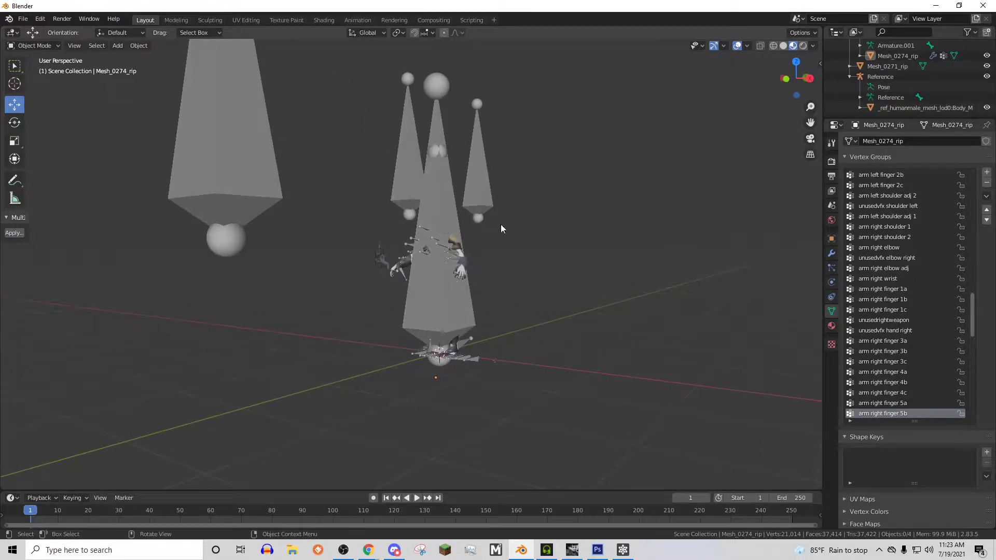
click(987, 77)
Step: Select the character mesh Mesh_0274_rip and briefly check its Armature bones
scroll(713, 190, up, 5)
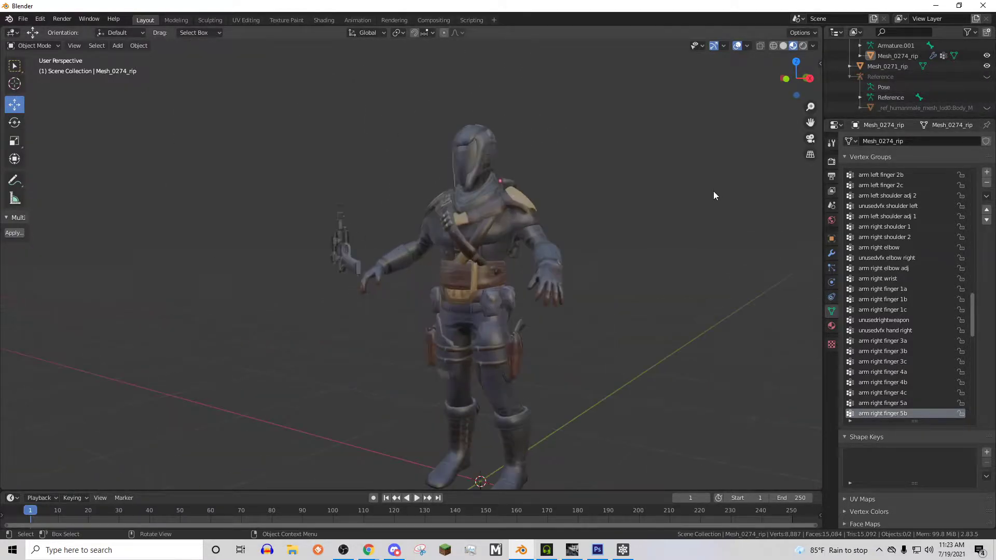
click(481, 181)
middle_drag(480, 181, 581, 253)
scroll(886, 91, up, 3)
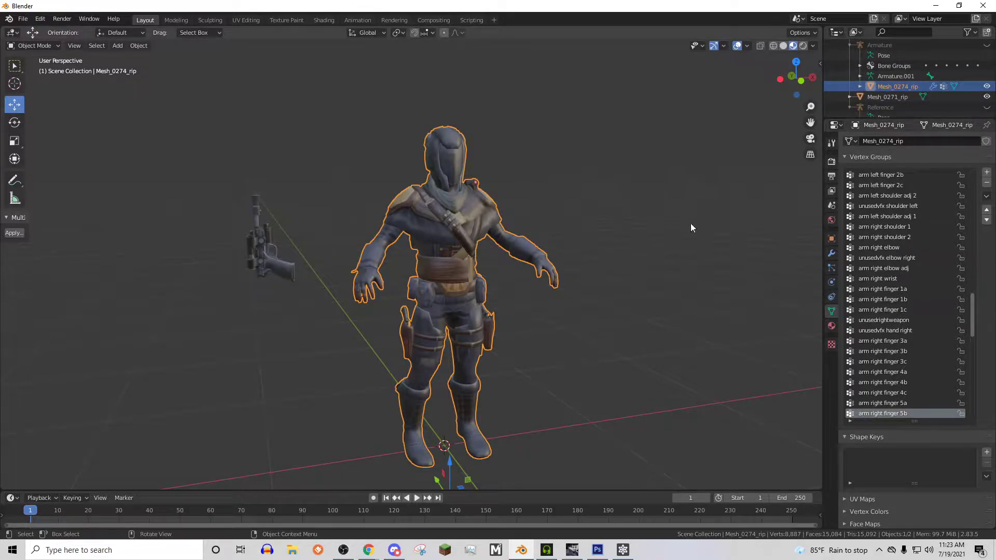
scroll(870, 69, up, 2)
click(987, 66)
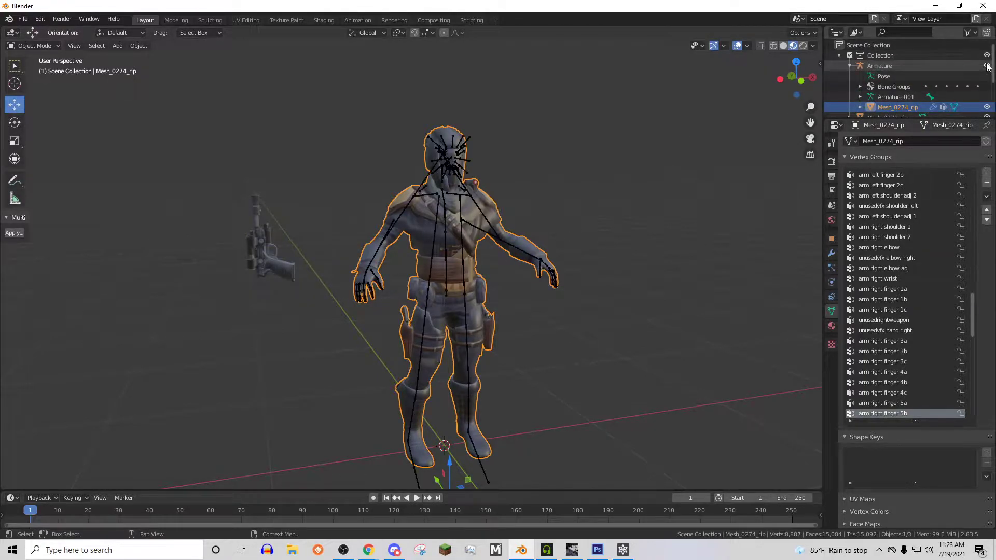
click(987, 67)
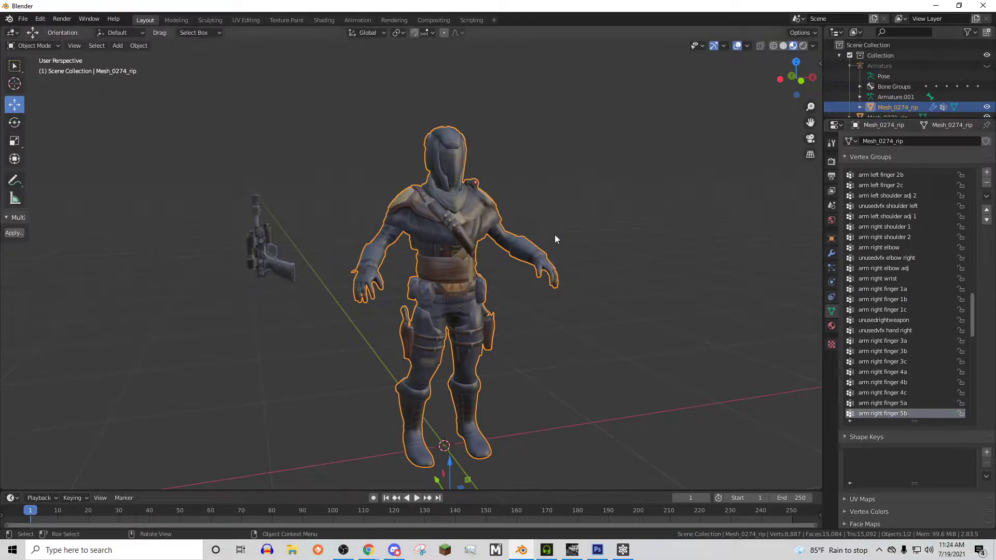
Step: Apply the mesh's Armature modifier and clear its parent with Keep Transformation
click(831, 253)
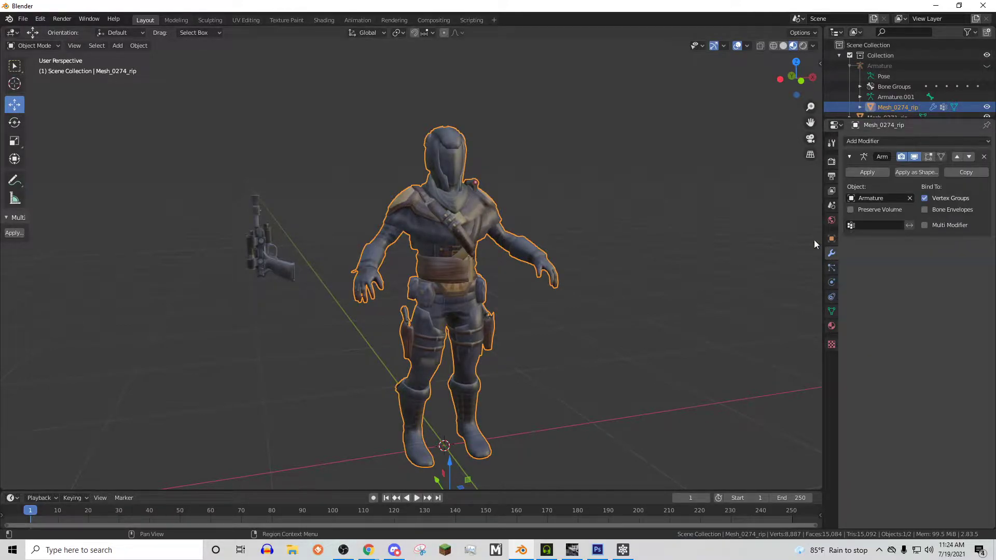
click(870, 175)
right_click(652, 178)
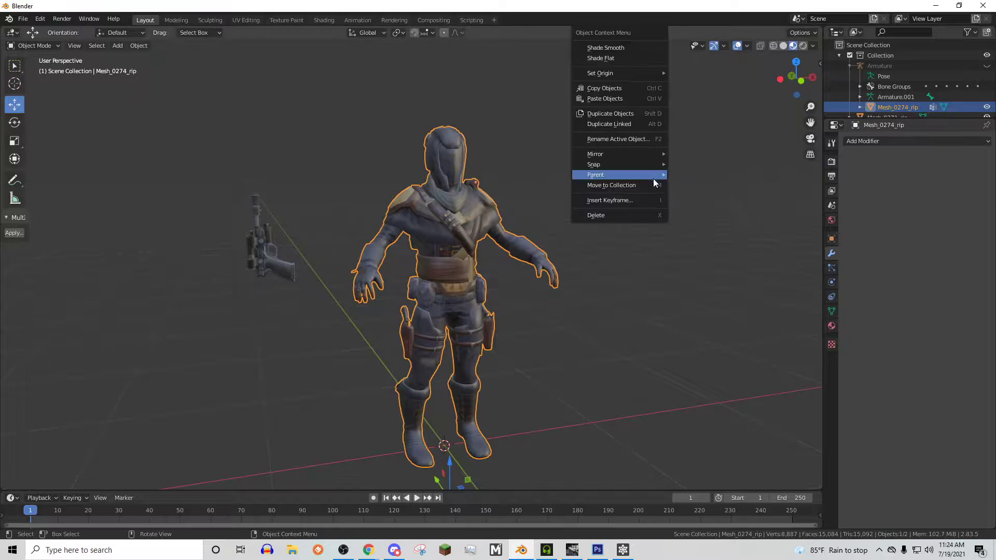
mouse_move(652, 176)
click(723, 353)
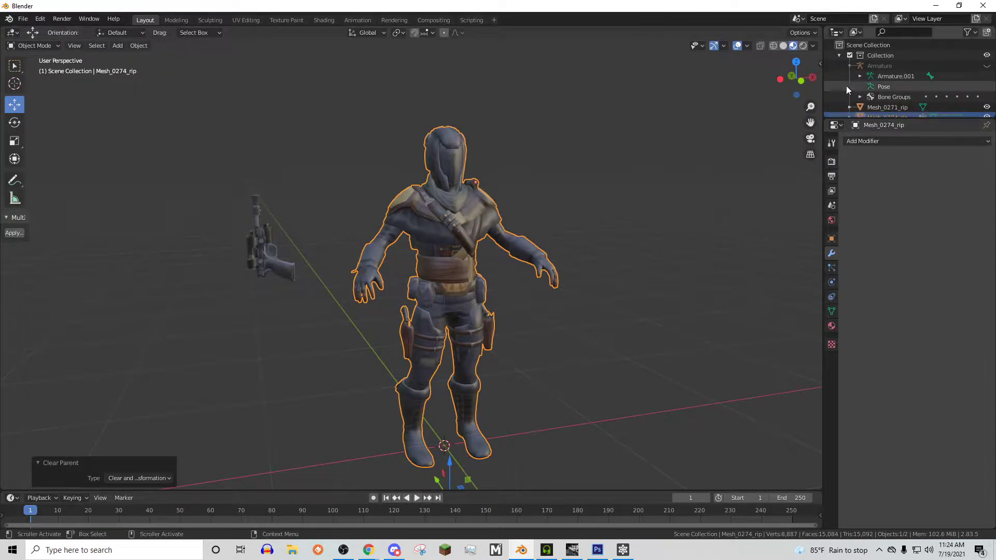
Step: Delete the Armature object from the Outliner
click(868, 70)
right_click(895, 63)
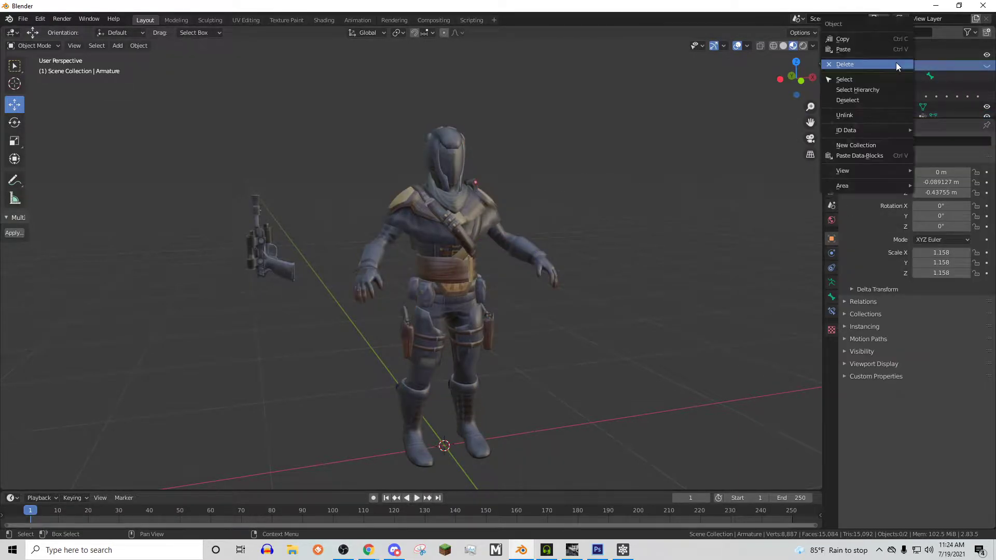
click(870, 65)
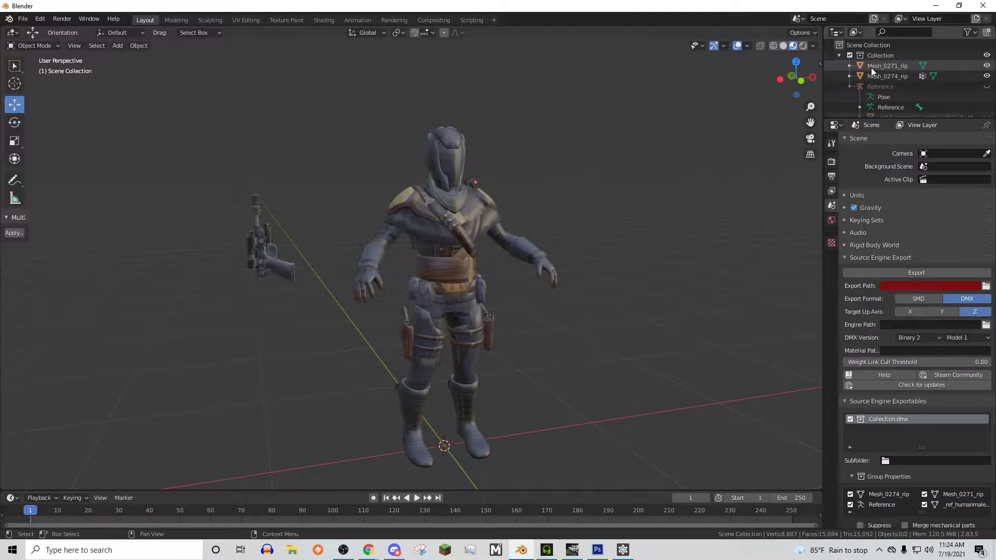
middle_drag(678, 113, 622, 252)
Step: Show the reference body and Reference skeleton, and set the skeleton's bones to Stick display
click(551, 210)
middle_drag(480, 220, 780, 145)
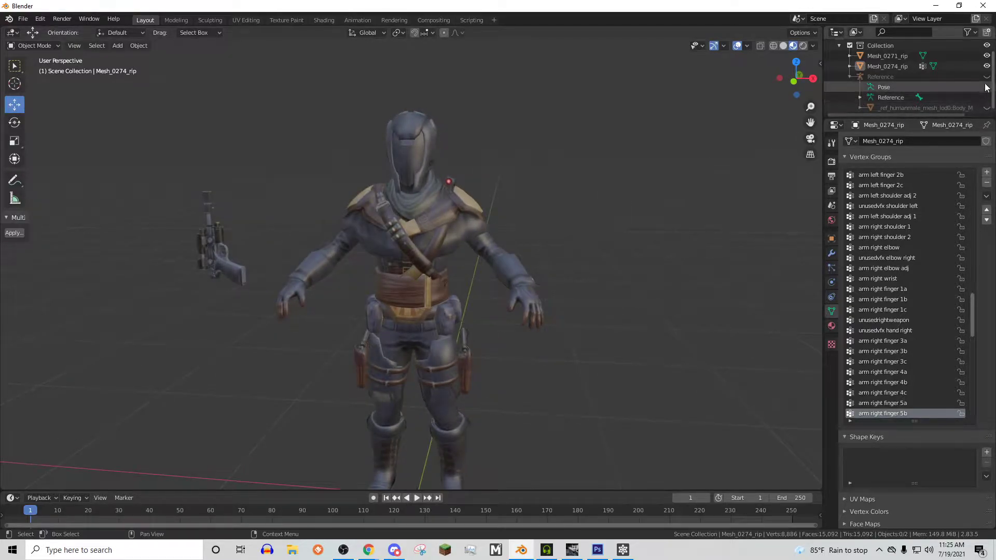
click(986, 107)
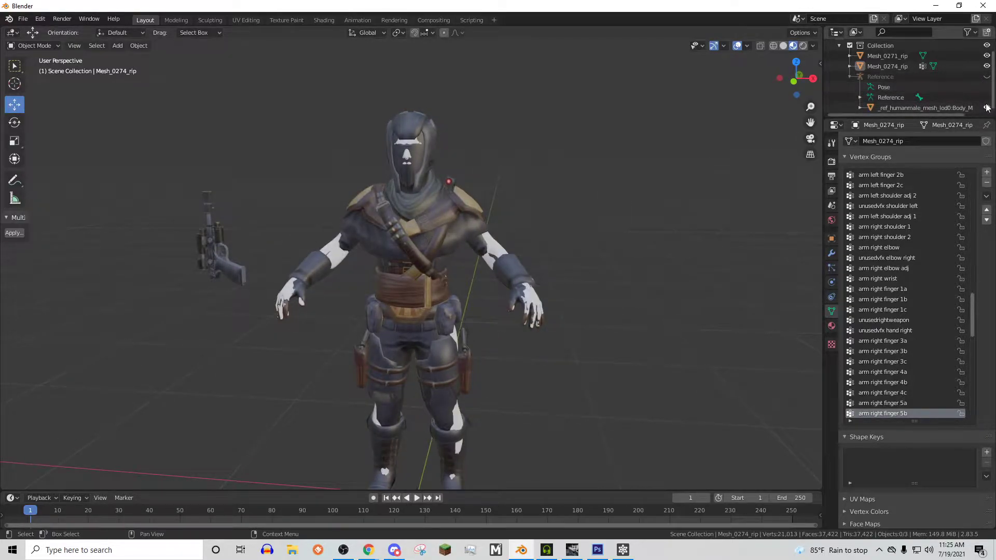
click(986, 76)
middle_drag(255, 108, 232, 108)
click(421, 141)
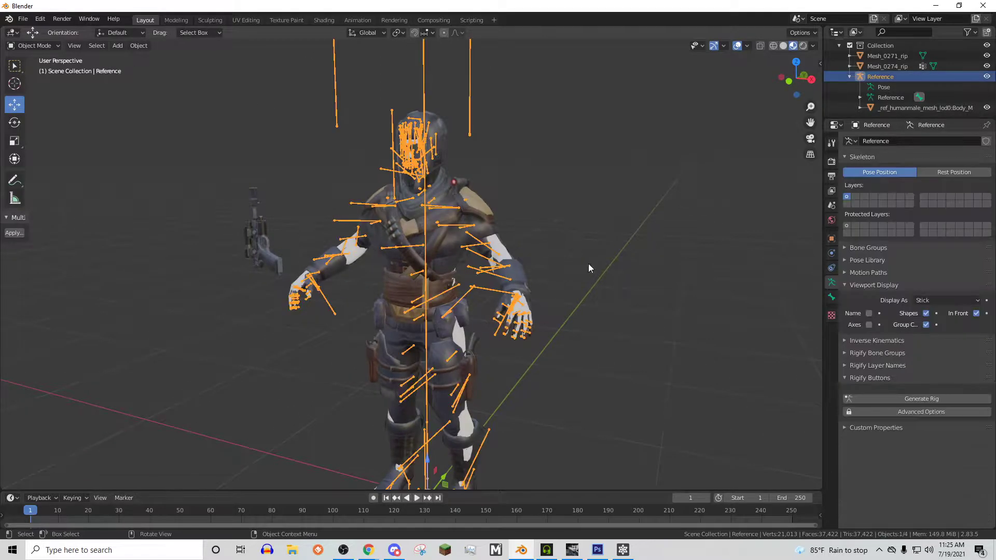
click(926, 306)
click(924, 302)
Step: Hide the blaster mesh Mesh_0271_rip and reselect the character mesh
click(571, 232)
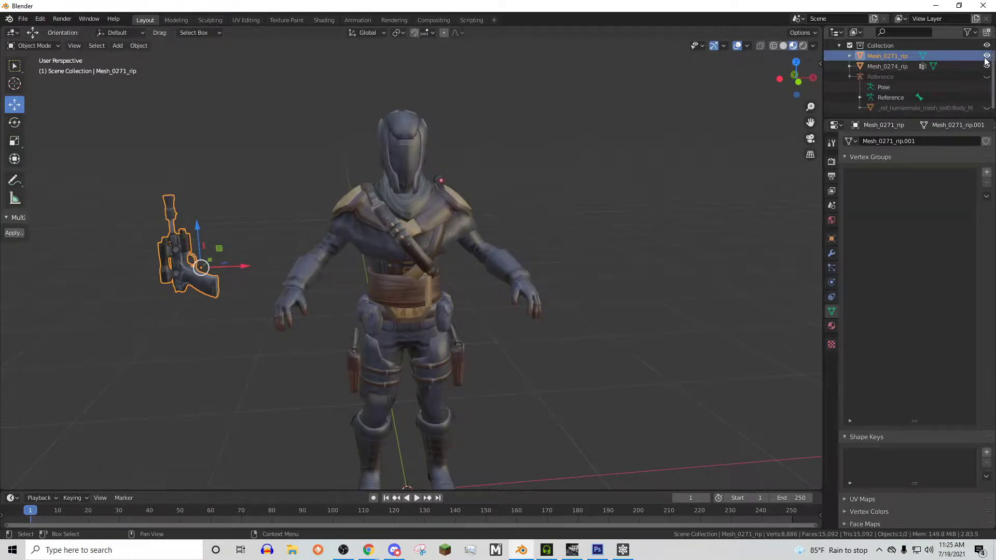
click(986, 56)
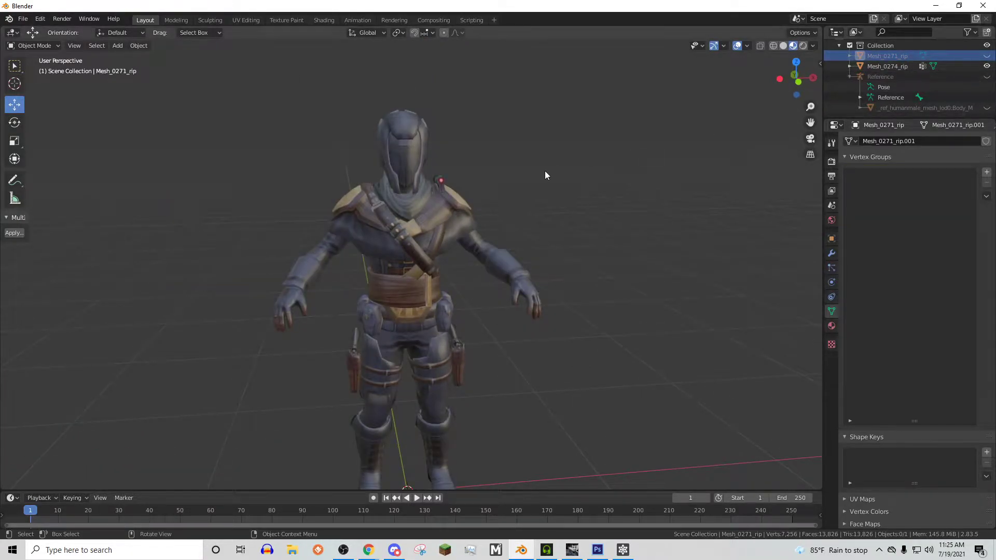
mouse_move(440, 156)
middle_down()
mouse_move(414, 154)
mouse_move(549, 144)
mouse_move(428, 145)
mouse_move(503, 143)
mouse_move(418, 166)
middle_up()
click(415, 154)
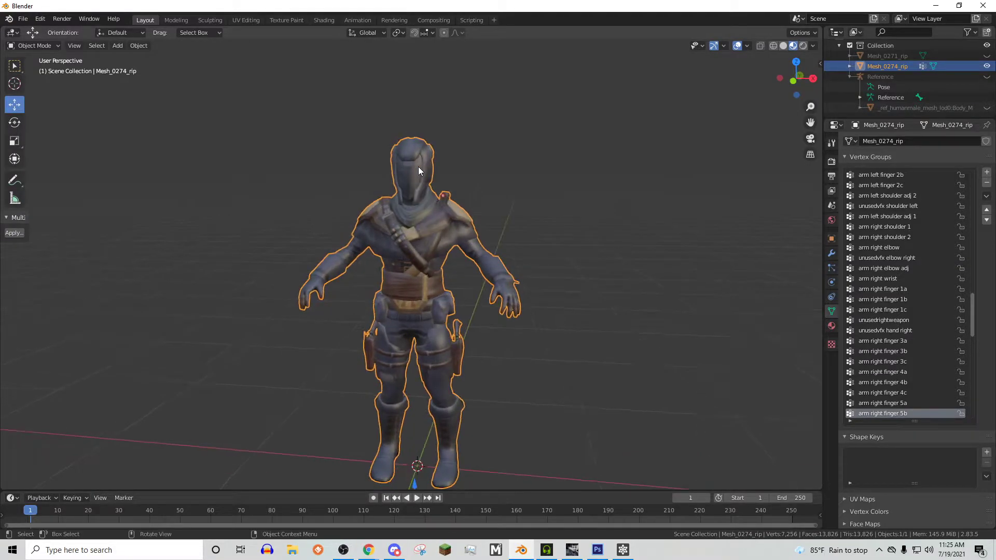
Step: Switch the viewport to Solid shading and select the character mesh
click(783, 45)
mouse_move(490, 171)
middle_down()
mouse_move(498, 170)
mouse_move(371, 163)
mouse_move(571, 162)
mouse_move(456, 182)
mouse_move(613, 184)
middle_up()
click(490, 171)
middle_drag(700, 229, 678, 239)
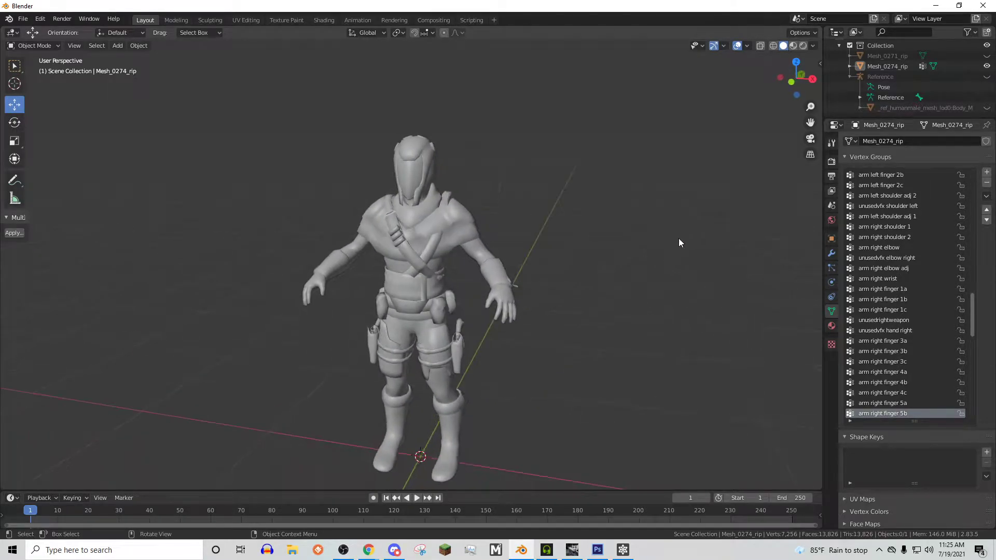
click(424, 265)
scroll(447, 262, up, 5)
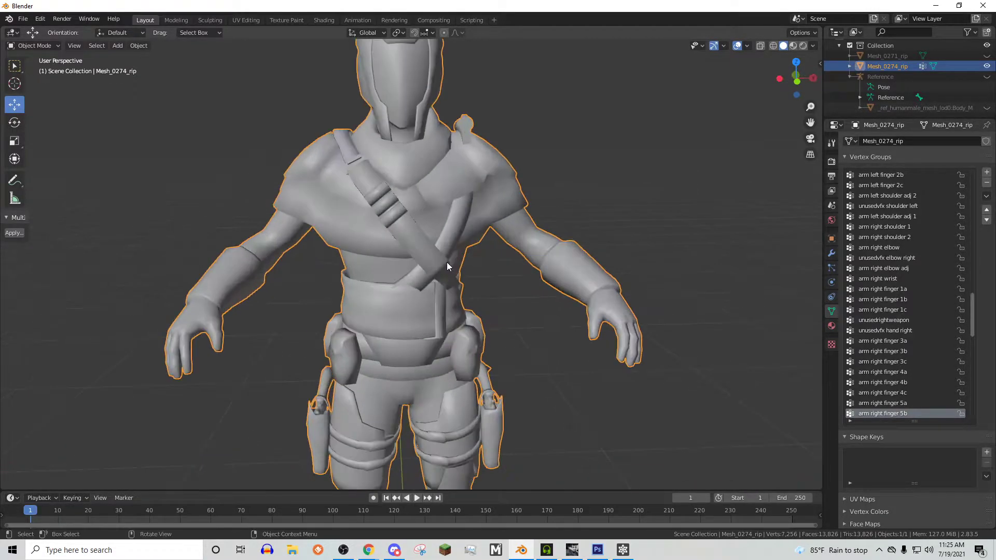
scroll(444, 247, down, 5)
middle_drag(392, 251, 472, 263)
Step: In Edit Mode, separate the mesh By Loose Parts
key(Tab)
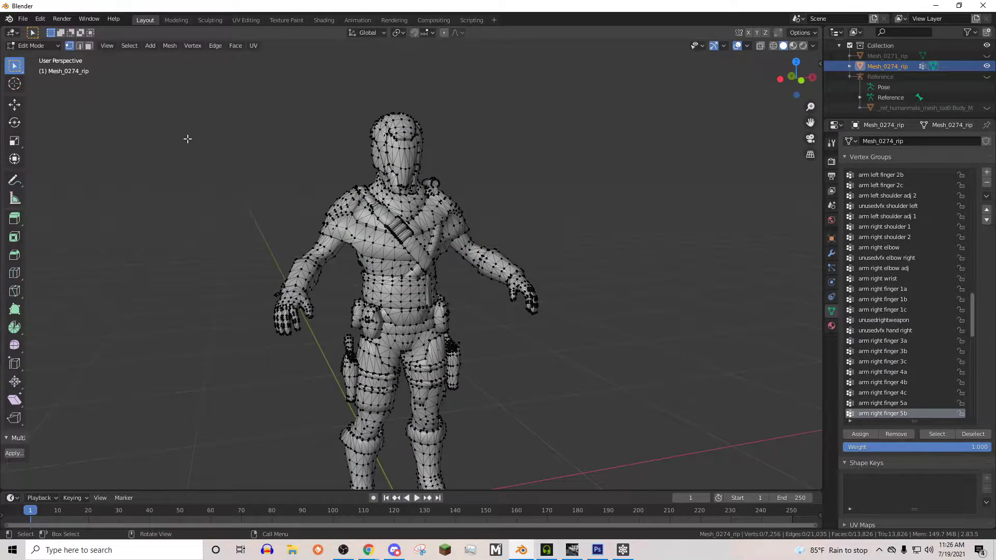
key(p)
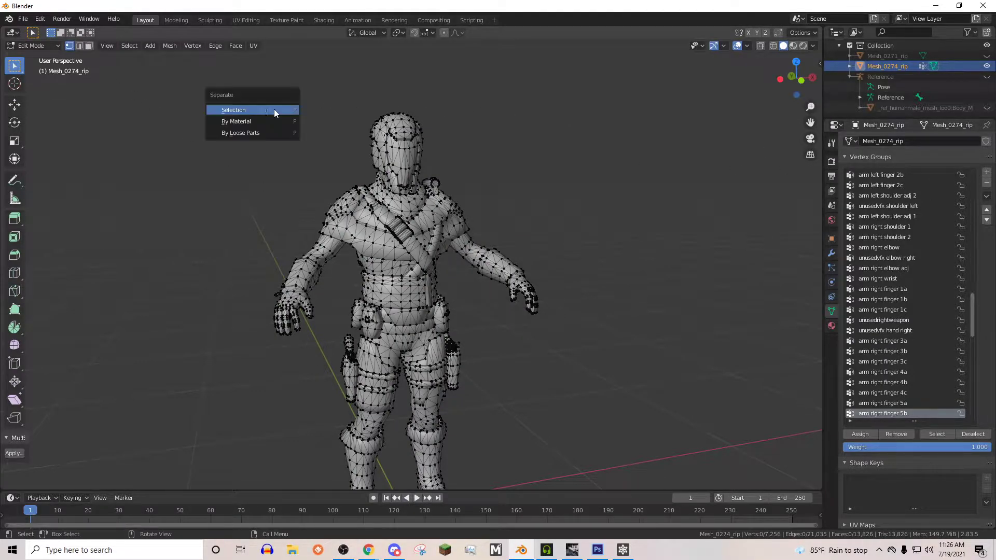
click(240, 133)
Step: Return to Object Mode and deselect all the separated pieces
click(33, 46)
click(32, 59)
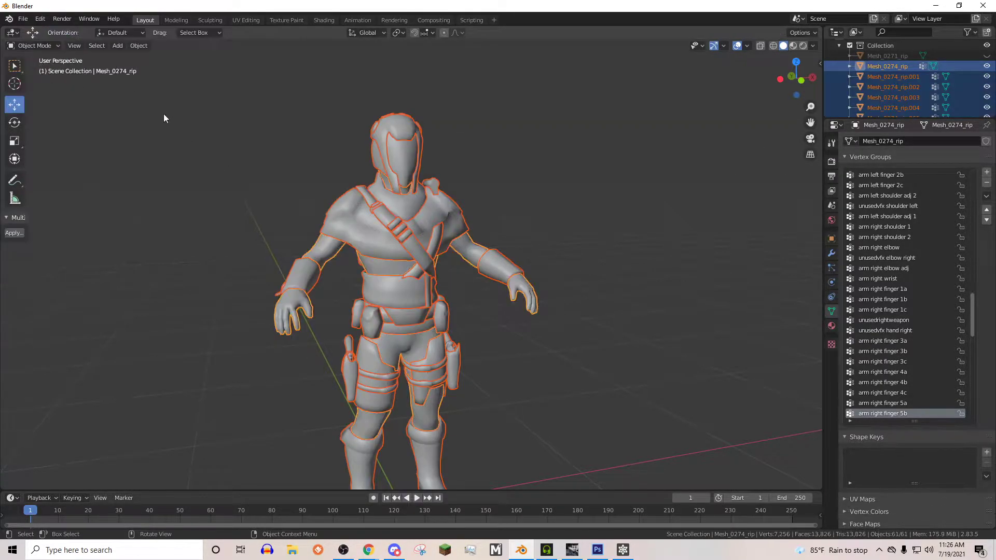
click(212, 125)
middle_drag(213, 125, 430, 164)
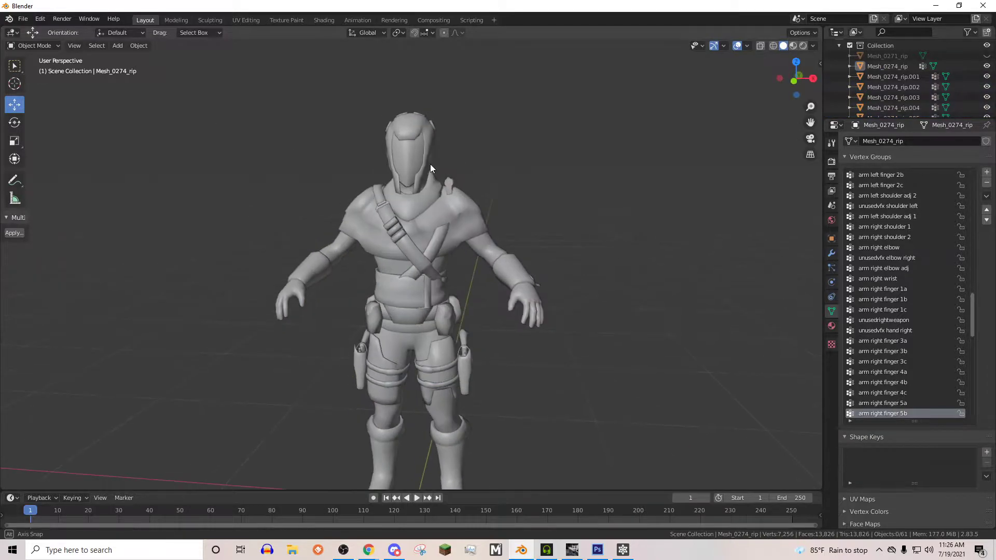
Step: Delete the left and right forearm bracers
click(317, 275)
middle_drag(325, 282, 307, 269)
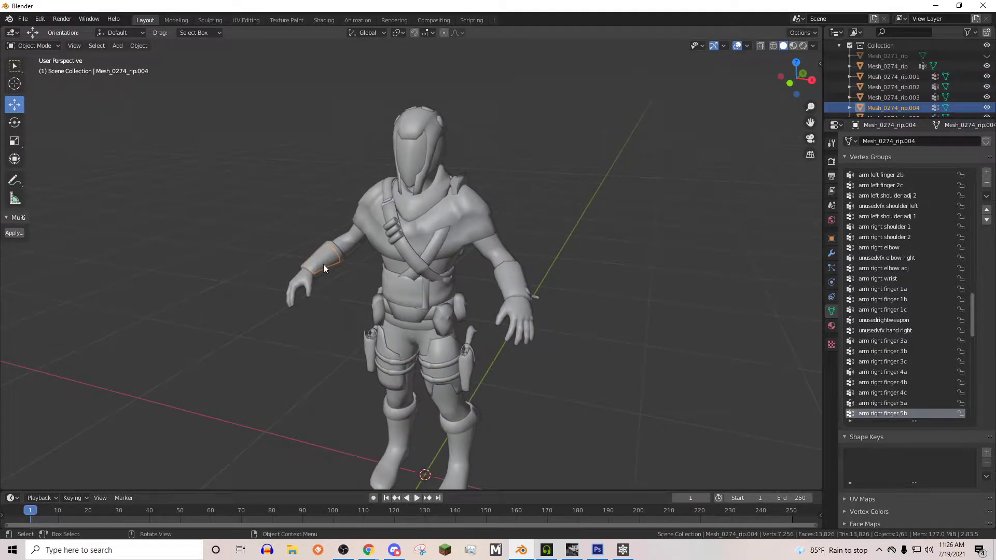
key(Delete)
click(515, 279)
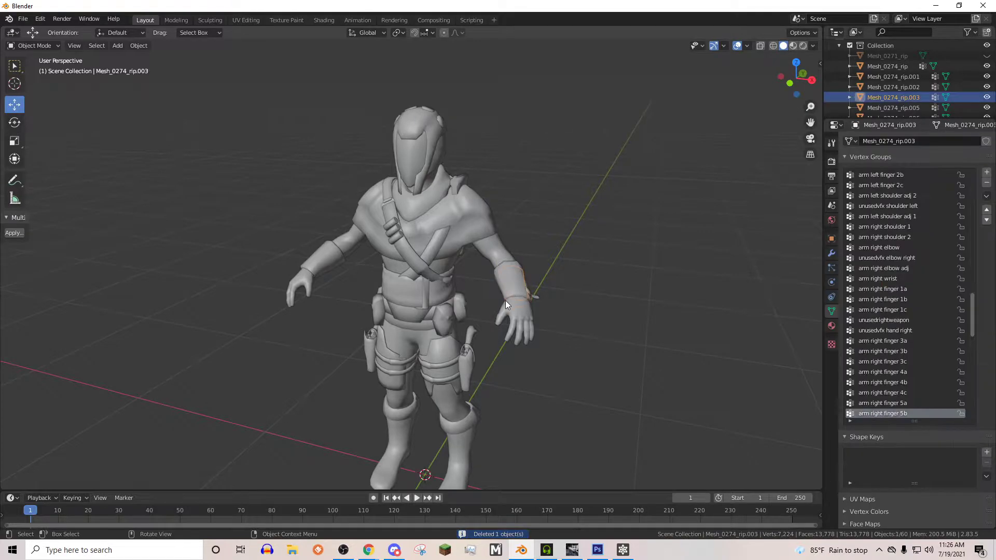
middle_drag(505, 300, 477, 266)
key(Delete)
Step: Delete the gun pieces in the right leg holster, undoing an over-broad deletion
scroll(478, 266, up, 3)
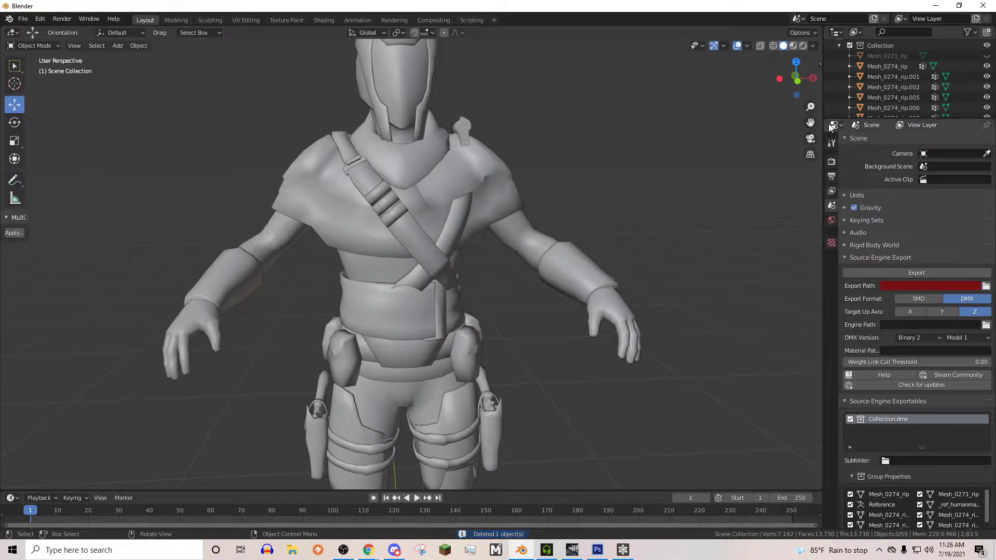
drag(810, 123, 810, 99)
middle_drag(597, 280, 395, 284)
middle_drag(585, 344, 548, 316)
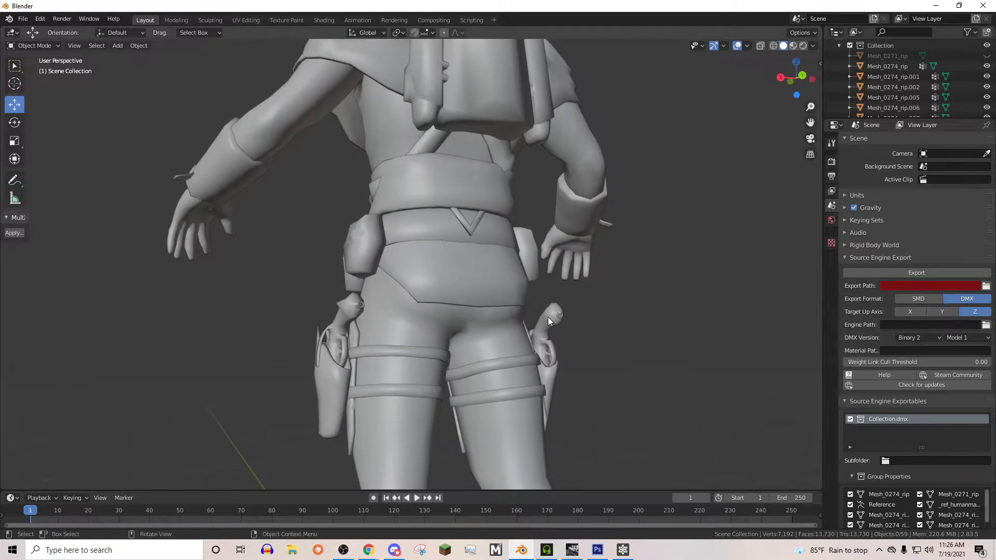
drag(536, 298, 574, 331)
key(Delete)
middle_drag(574, 331, 540, 356)
key(ctrl+z)
key(Delete)
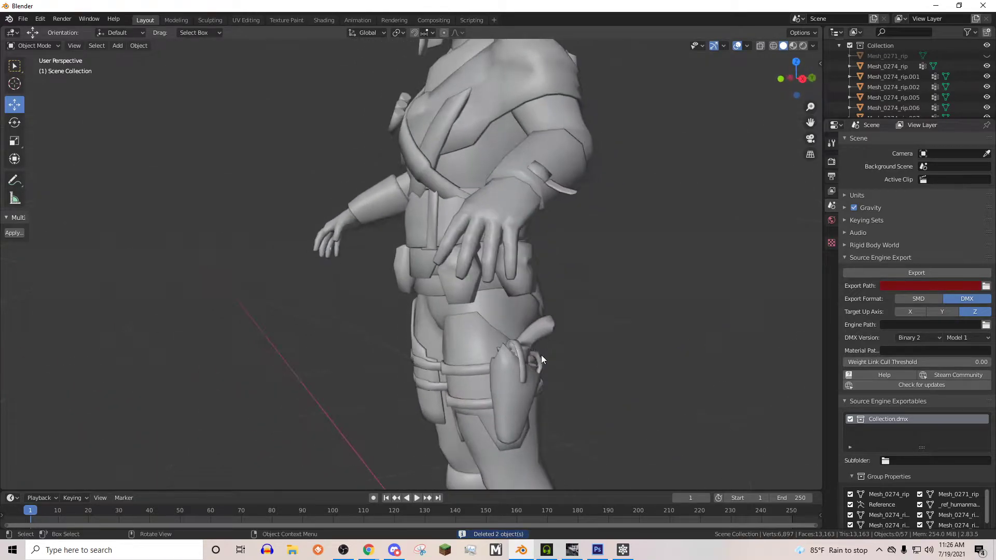
drag(554, 364, 525, 331)
Step: Delete the two gun pieces in the other holster, including Mesh_0274_rip.034, keeping the body and flap
ctrl+drag(594, 273, 471, 291)
middle_drag(542, 308, 460, 322)
ctrl+drag(513, 371, 529, 447)
middle_drag(487, 356, 462, 378)
key(Delete)
key(ctrl+z)
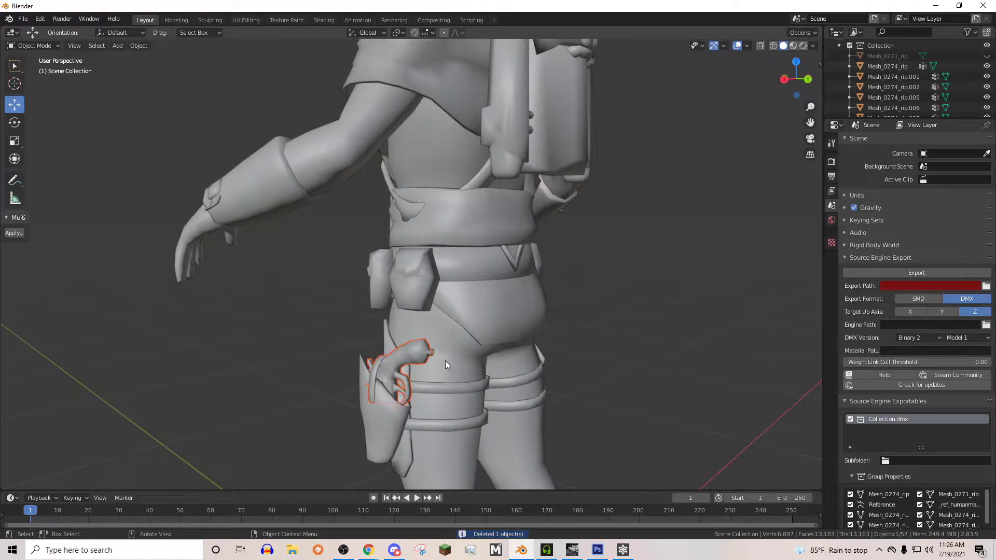
shift+click(432, 353)
shift+drag(427, 351, 439, 361)
ctrl+drag(490, 387, 473, 340)
ctrl+drag(366, 317, 403, 334)
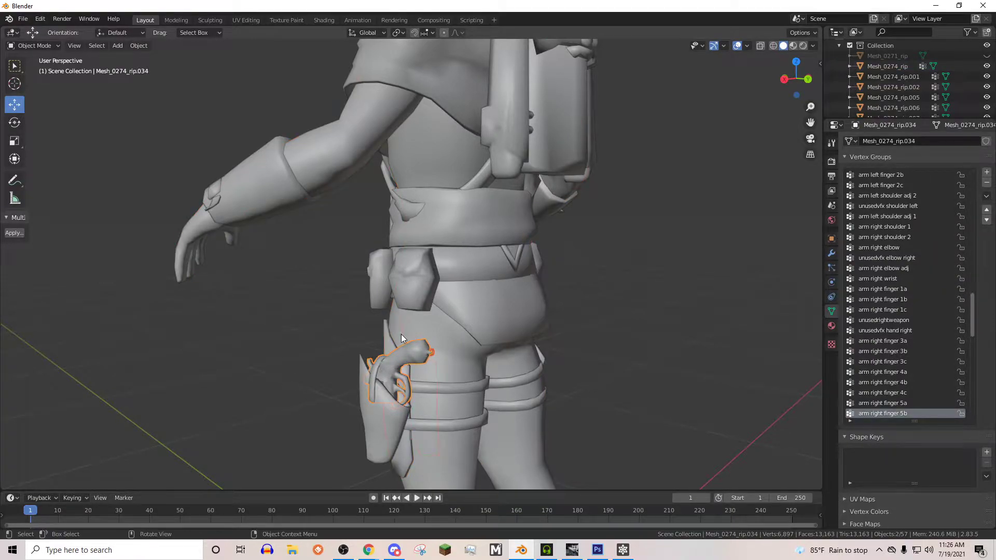
key(Delete)
middle_drag(405, 337, 536, 350)
Step: Join all gear meshes except the body into one object, Mesh_0274_rip.058
scroll(394, 243, down, 5)
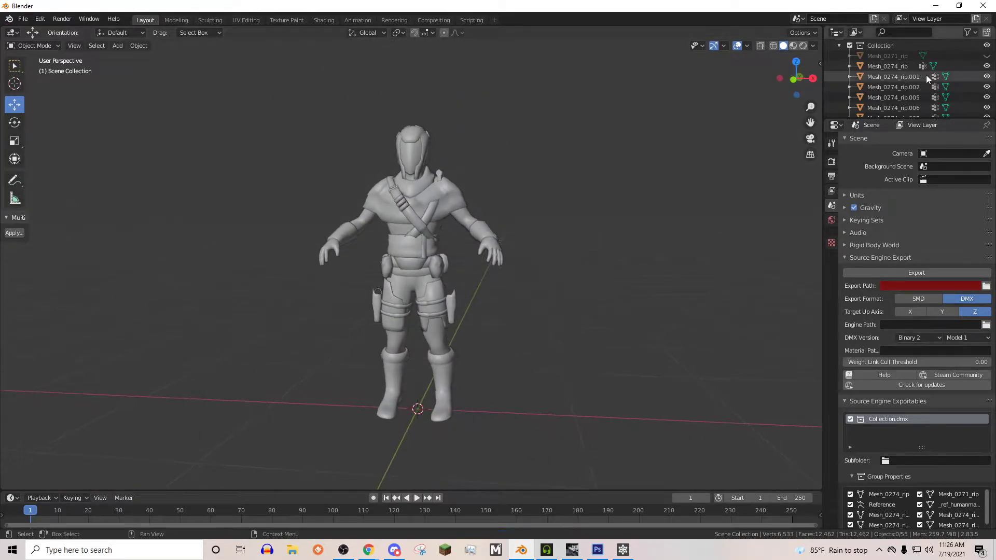
click(895, 66)
scroll(901, 79, down, 15)
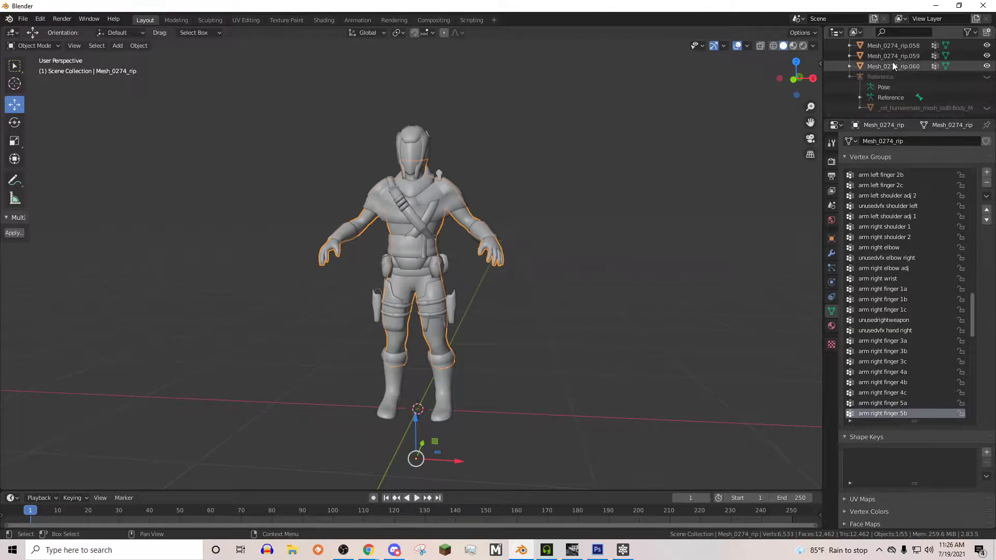
shift+click(892, 69)
scroll(559, 241, up, 5)
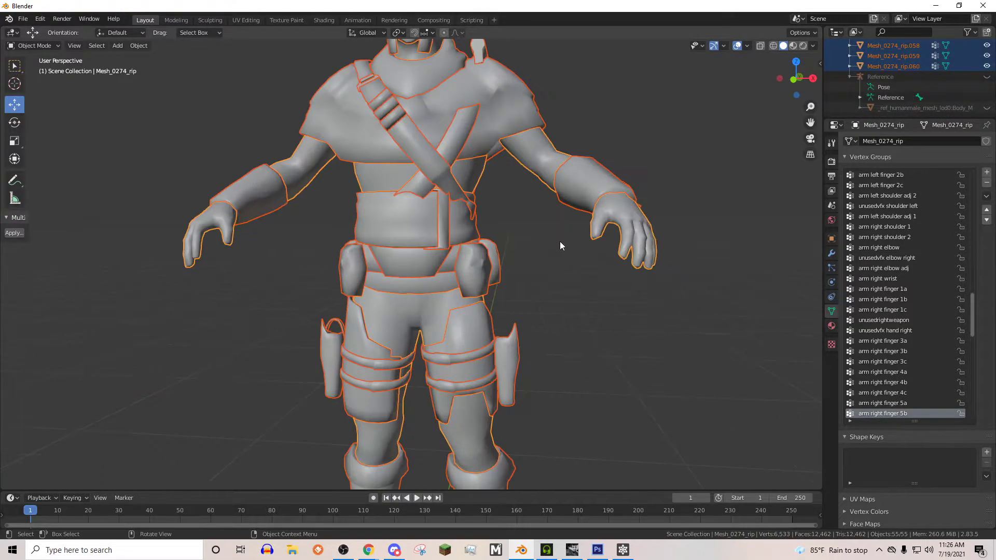
shift+click(536, 170)
middle_drag(512, 205, 507, 208)
scroll(508, 212, down, 4)
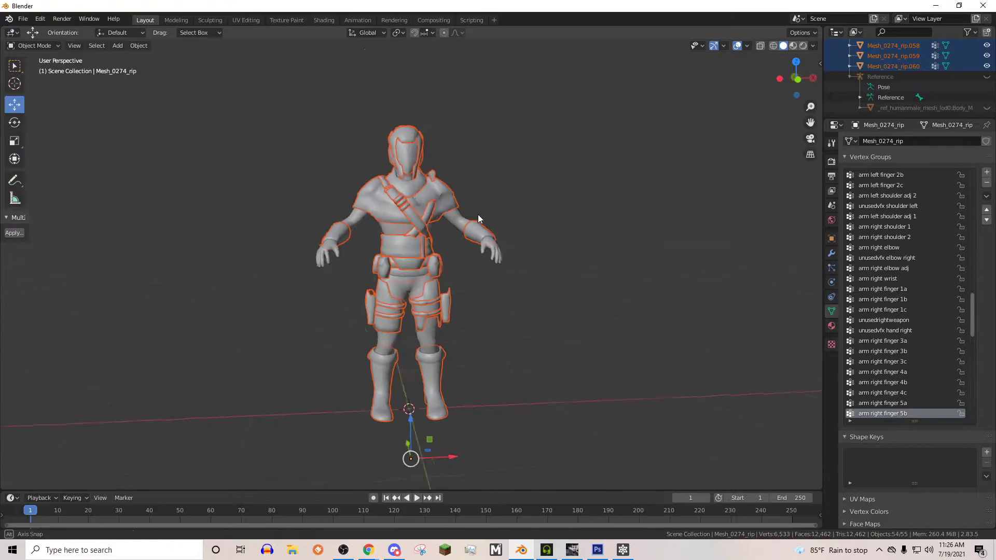
shift+click(454, 207)
right_click(445, 157)
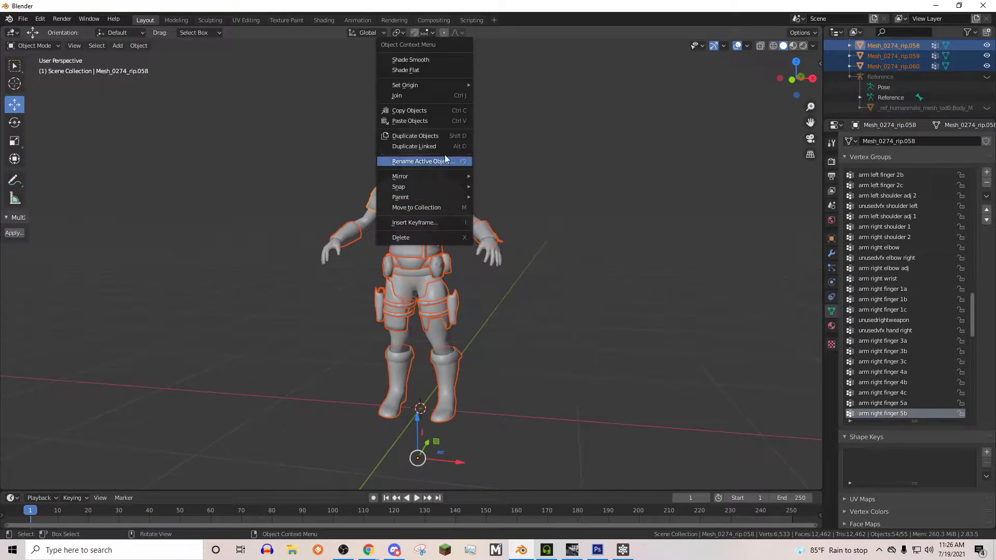
click(436, 99)
Step: Hide the joined gear mesh to inspect the bare body
key(h)
middle_drag(493, 204, 445, 207)
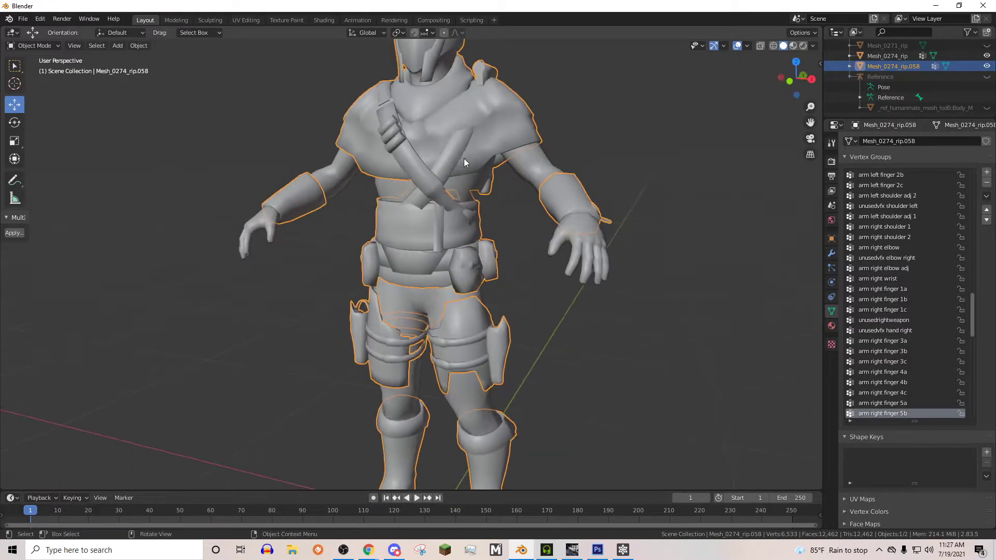
scroll(464, 158, down, 4)
middle_drag(481, 155, 487, 154)
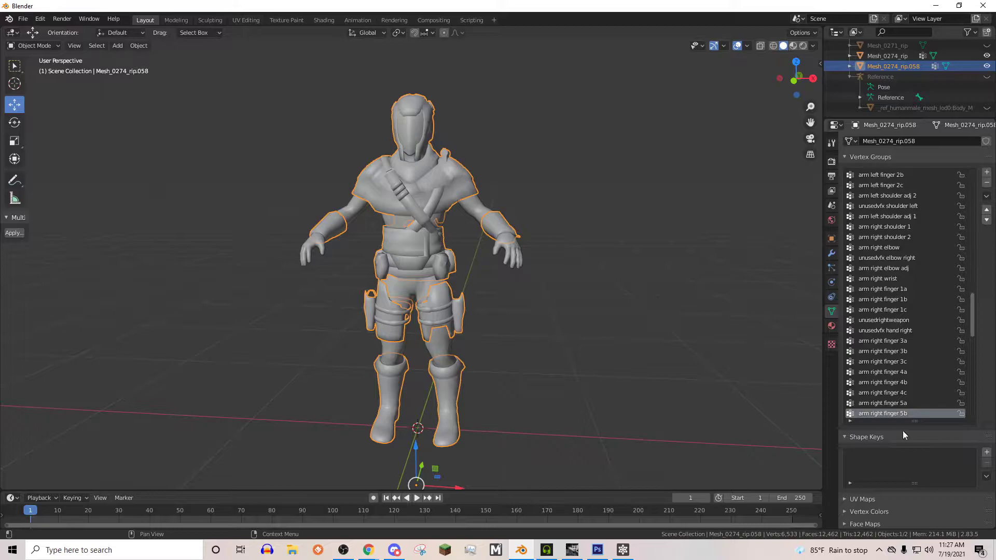
Step: Expand Geometry Data and Normals, then add and clear custom split normals data
drag(913, 423, 915, 227)
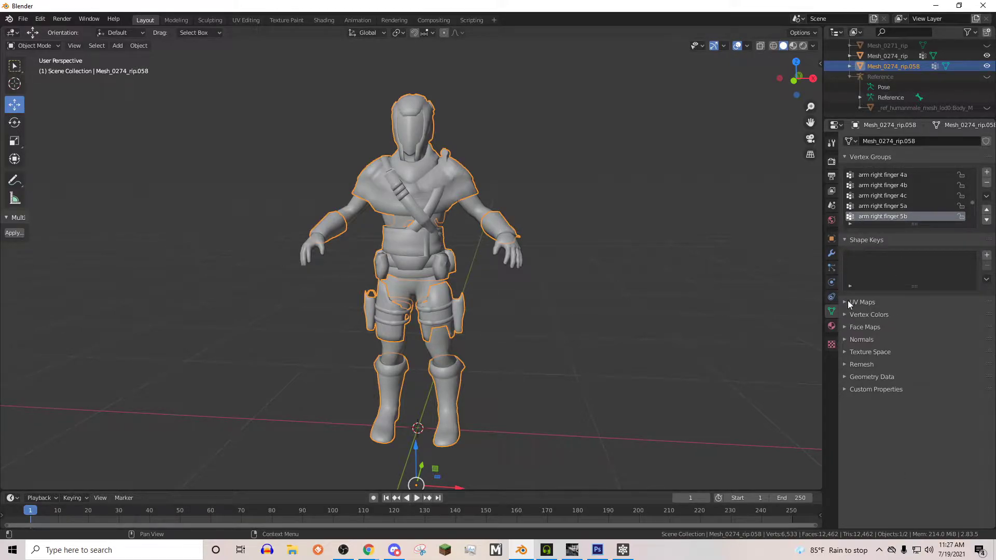
click(863, 376)
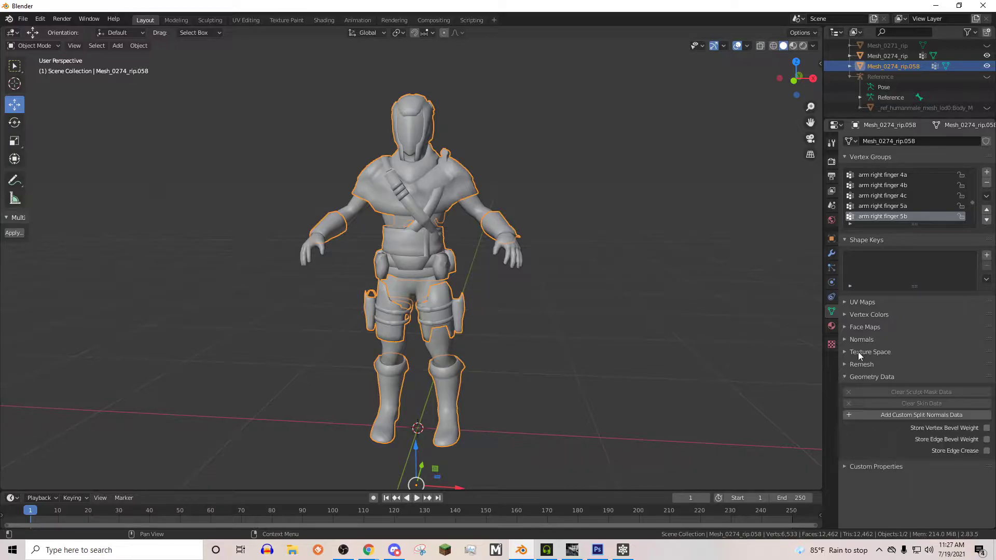
click(858, 340)
middle_drag(648, 197, 617, 181)
click(932, 446)
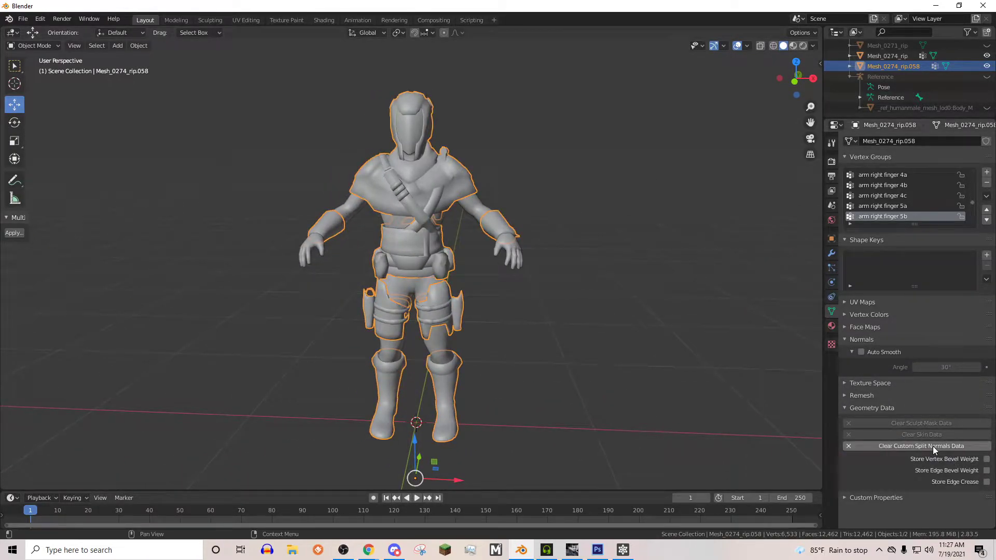
click(876, 446)
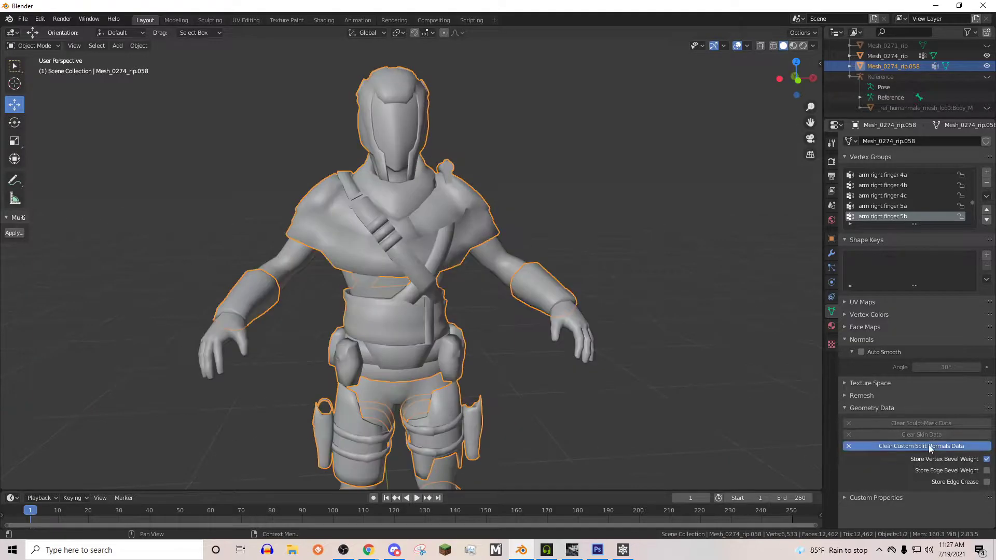
Step: Enable Auto Smooth on the gear mesh with a 45° angle
click(861, 352)
middle_drag(311, 290, 388, 272)
click(578, 204)
mouse_move(579, 207)
middle_down()
mouse_move(463, 210)
mouse_move(612, 212)
mouse_move(330, 226)
mouse_move(456, 226)
middle_up()
click(930, 367)
text(45)
key(Return)
Step: Switch to Material Preview and select the body mesh Mesh_0274_rip
click(792, 46)
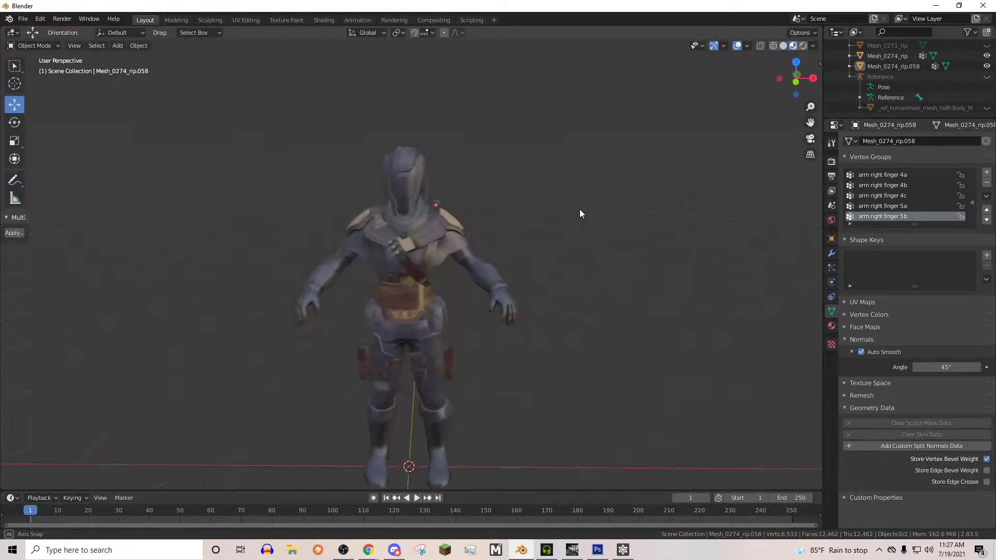
middle_drag(580, 209, 478, 222)
scroll(449, 206, up, 4)
click(516, 263)
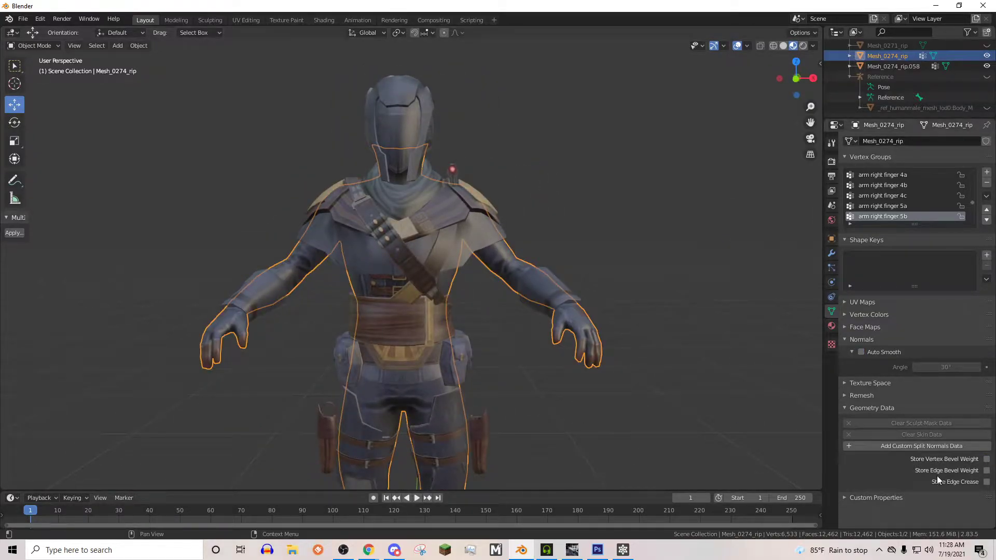
click(894, 66)
click(513, 263)
middle_drag(738, 310, 854, 336)
Step: Enable Auto Smooth on the body mesh with a 75° angle
click(861, 352)
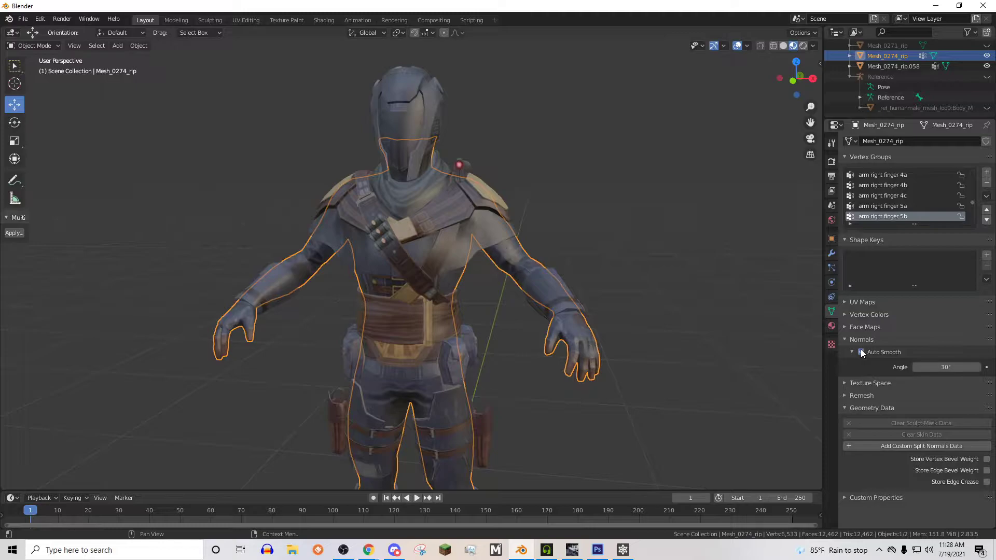
click(948, 366)
text(75)
key(Return)
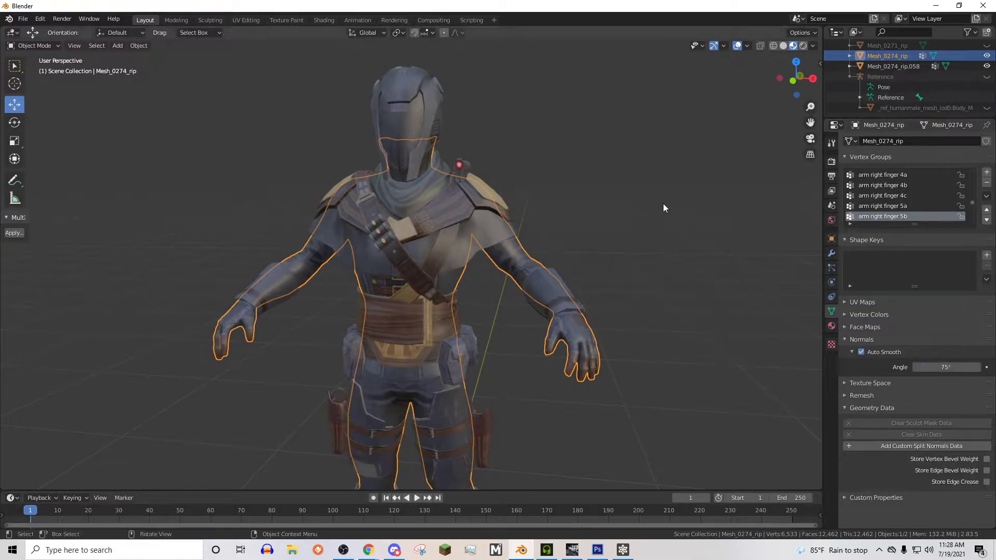
middle_drag(663, 204, 282, 345)
Step: Inspect the smoothed gear and body meshes from several angles
click(282, 346)
scroll(272, 306, down, 4)
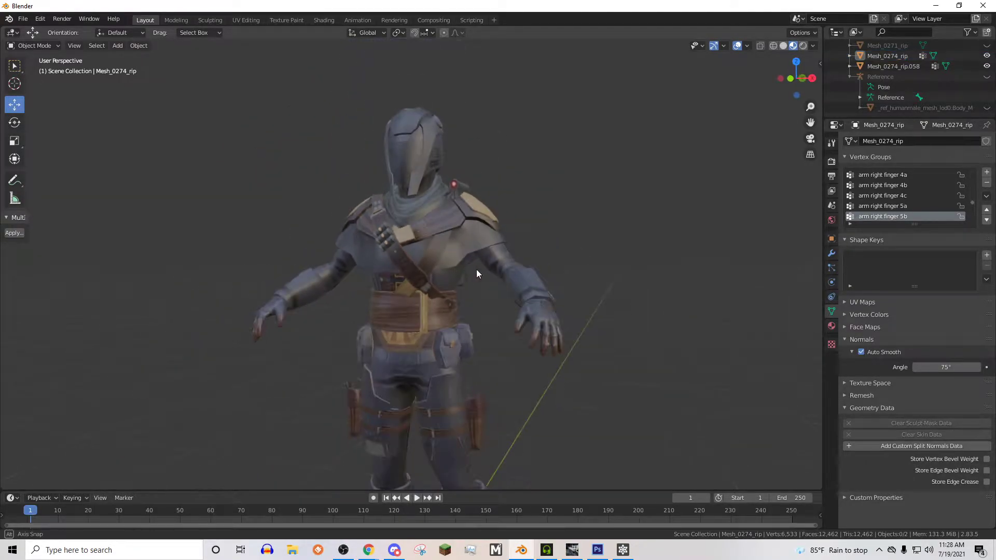
click(864, 56)
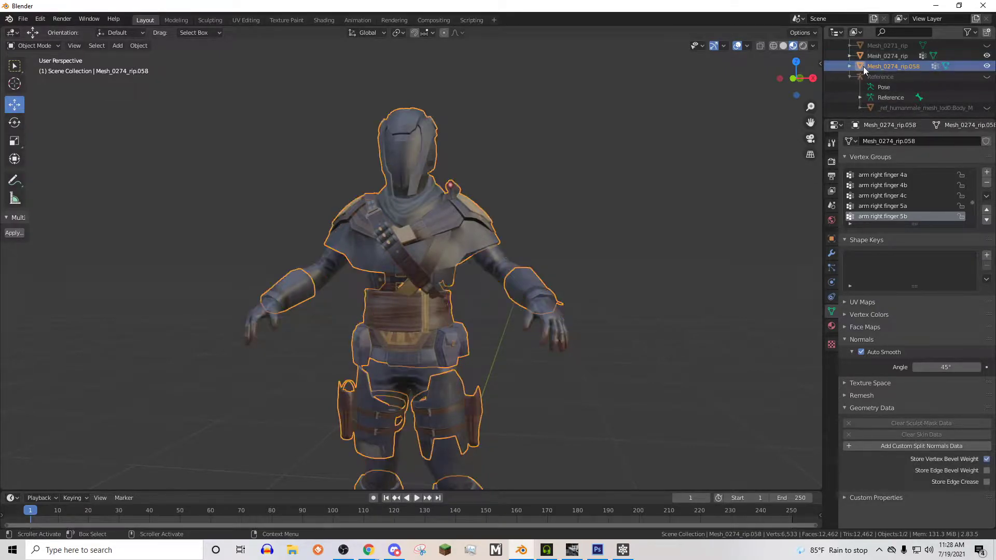
click(465, 216)
middle_drag(415, 210, 498, 217)
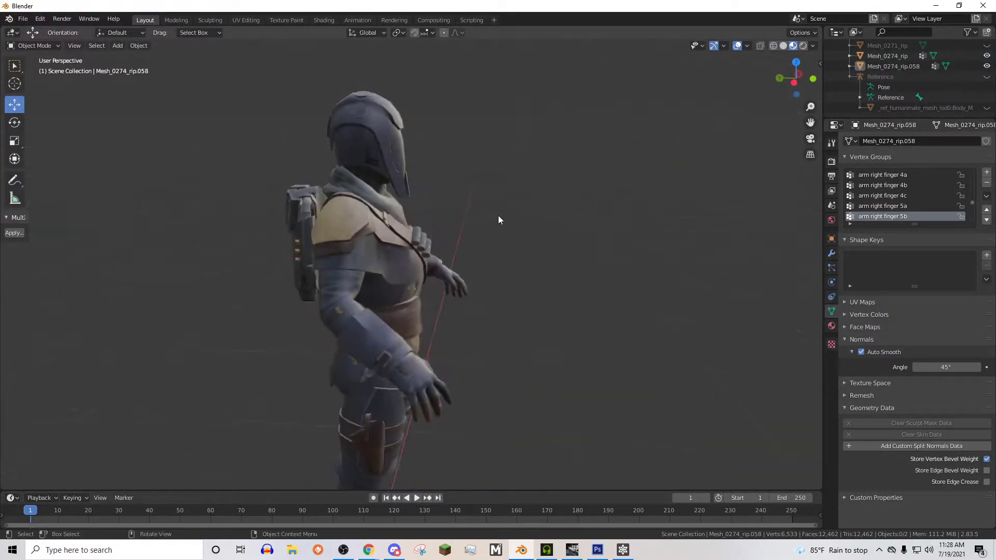
mouse_move(391, 207)
middle_down()
mouse_move(289, 213)
mouse_move(383, 195)
middle_up()
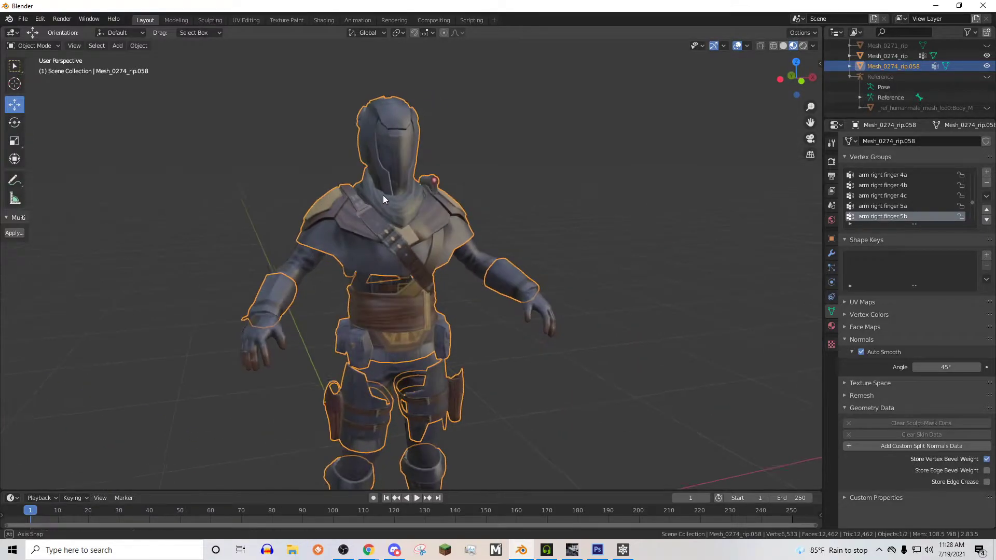
click(406, 179)
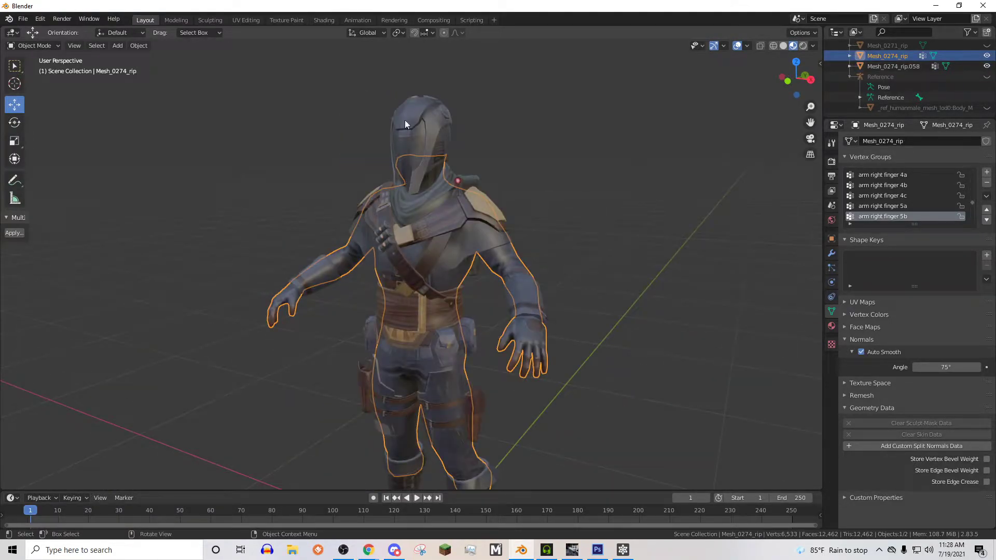
click(613, 213)
mouse_move(613, 212)
middle_down()
mouse_move(602, 224)
mouse_move(645, 197)
mouse_move(562, 216)
mouse_move(616, 216)
mouse_move(375, 220)
mouse_move(532, 241)
mouse_move(513, 240)
middle_up()
scroll(509, 242, down, 2)
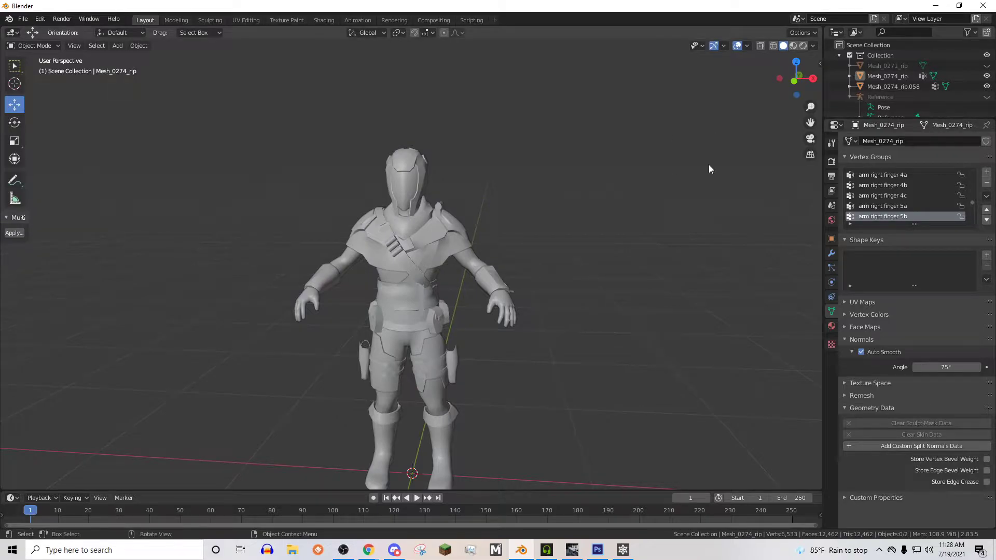
Step: Reveal the Reference armature's bones and zoom in on the character's left side
middle_drag(709, 164, 714, 159)
click(987, 77)
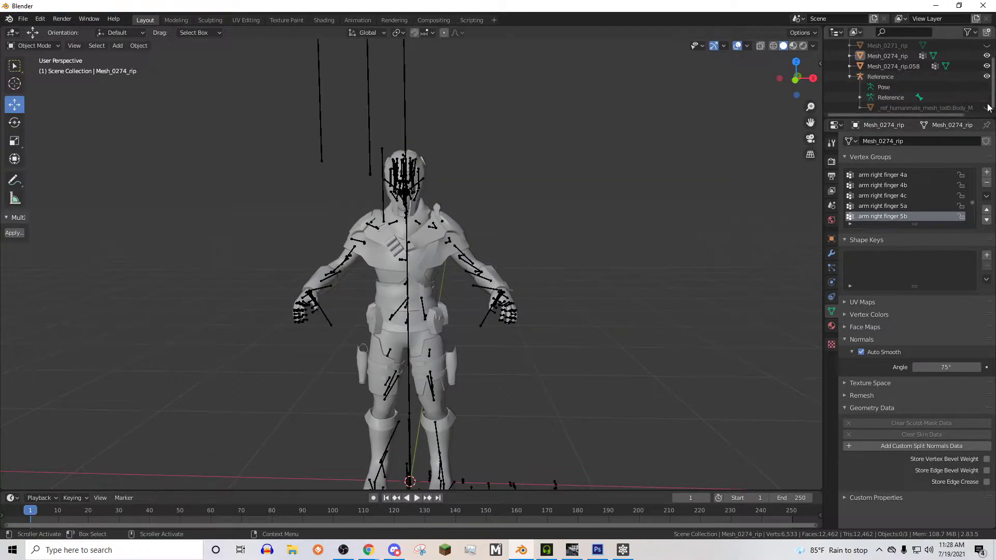
middle_drag(479, 186, 430, 189)
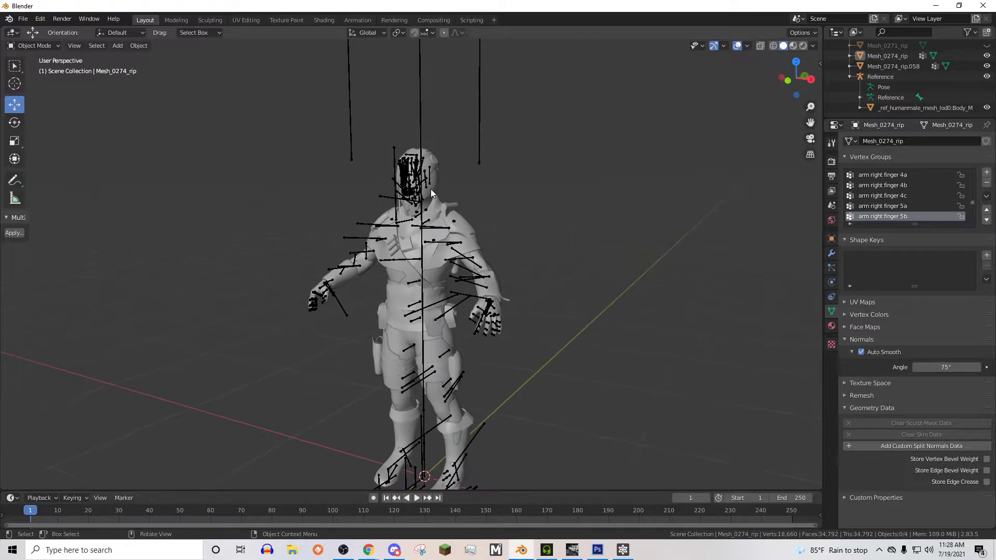
scroll(443, 185, up, 3)
Step: Select Mesh_0274_rip.058, Mesh_0274_rip and Reference, and parent them With Empty Groups
click(443, 184)
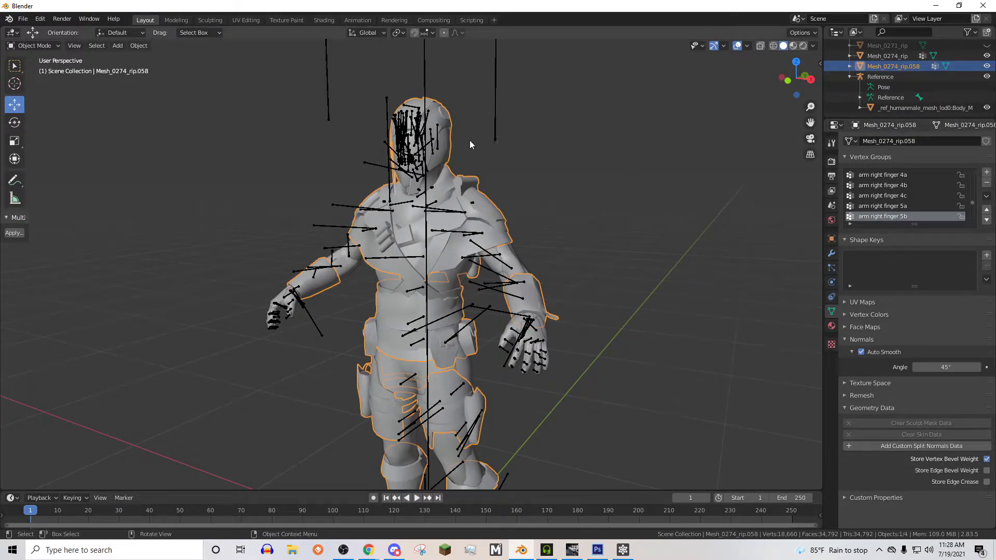
ctrl+click(879, 56)
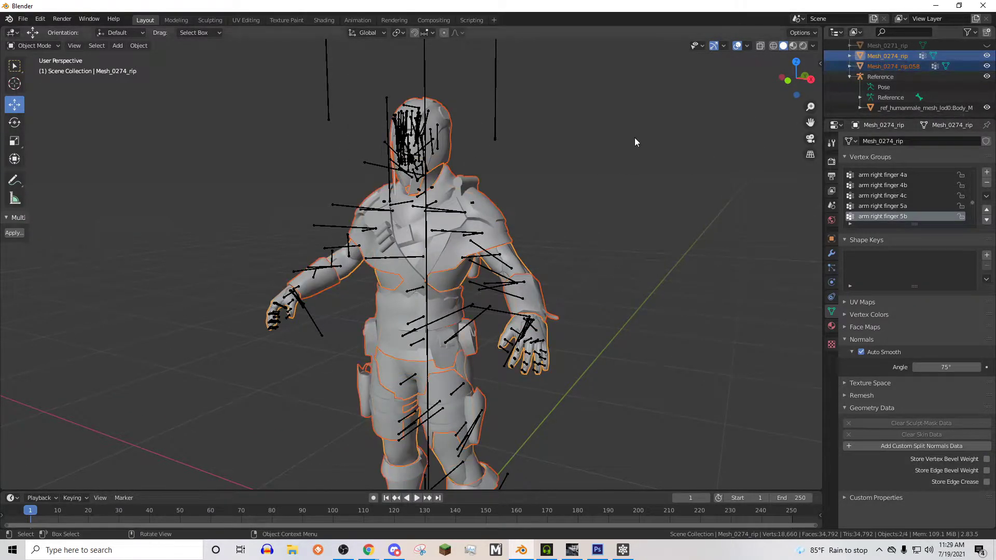
middle_drag(633, 138, 415, 145)
shift+click(406, 135)
right_click(406, 136)
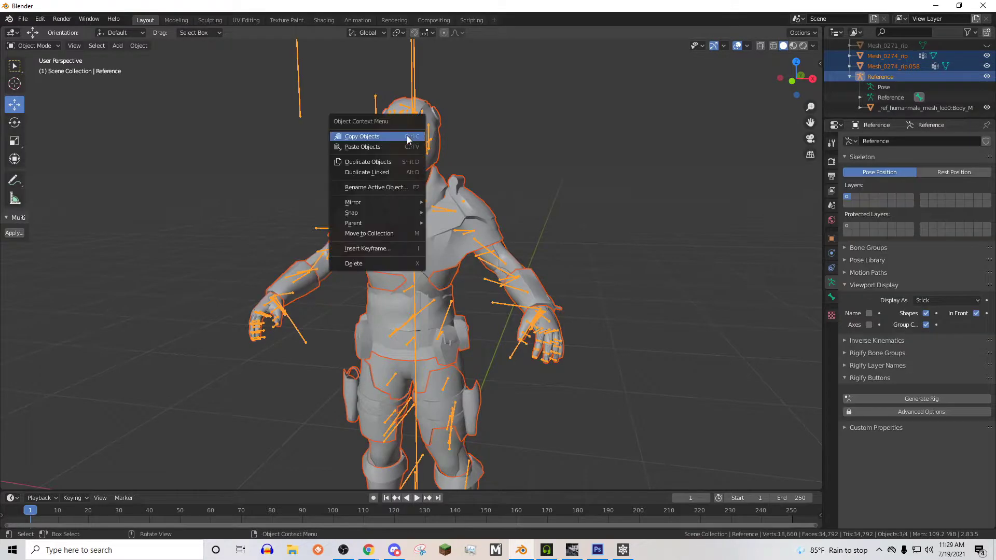
mouse_move(350, 223)
click(449, 248)
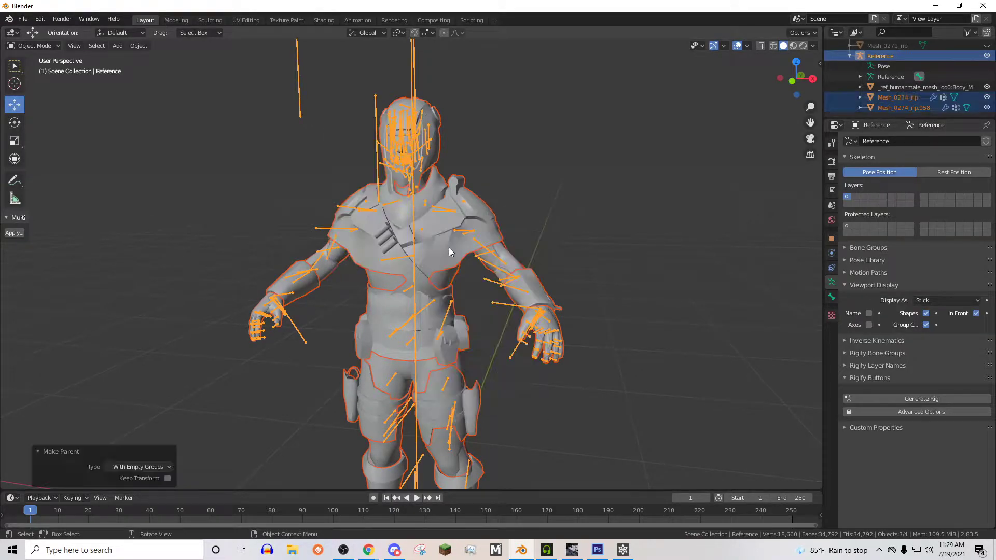
click(912, 87)
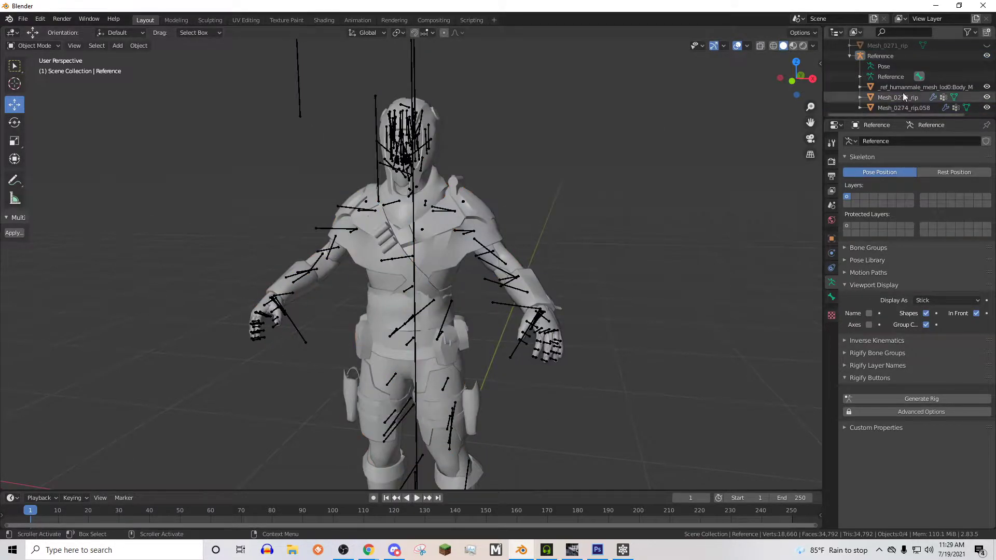
Step: Hide the Reference armature and select Body_M with Mesh_0274_rip.058 as active
click(986, 56)
middle_drag(612, 123, 428, 136)
click(531, 317)
click(532, 317)
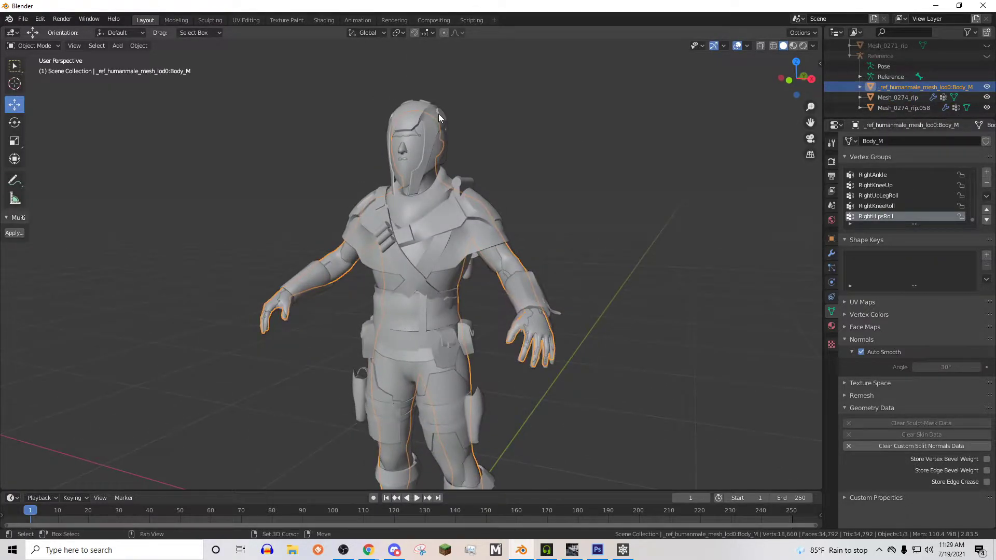
shift+click(437, 113)
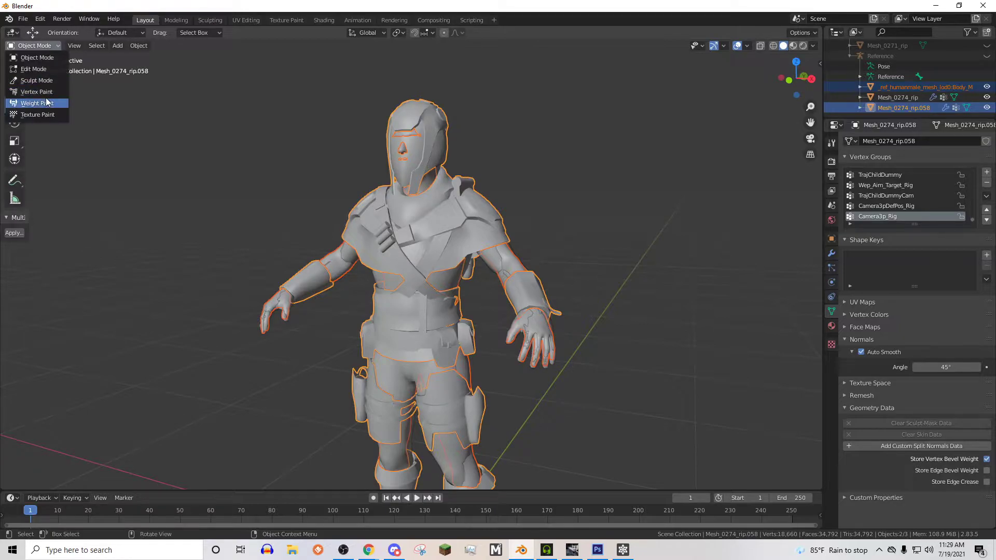
Step: Transfer Body_M's vertex weights onto Mesh_0274_rip.058 in Weight Paint, then return to Object Mode
click(46, 103)
click(123, 46)
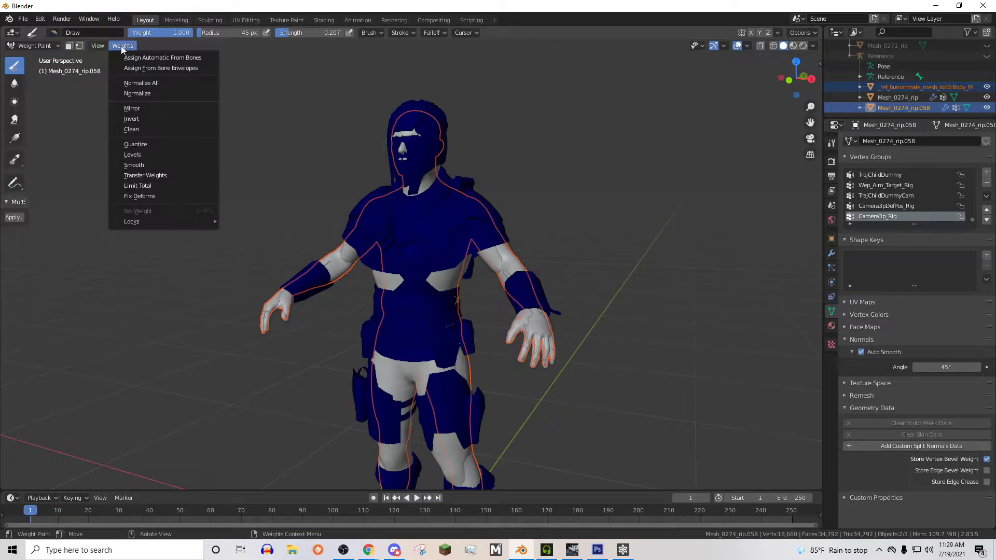
click(138, 175)
click(138, 389)
click(139, 390)
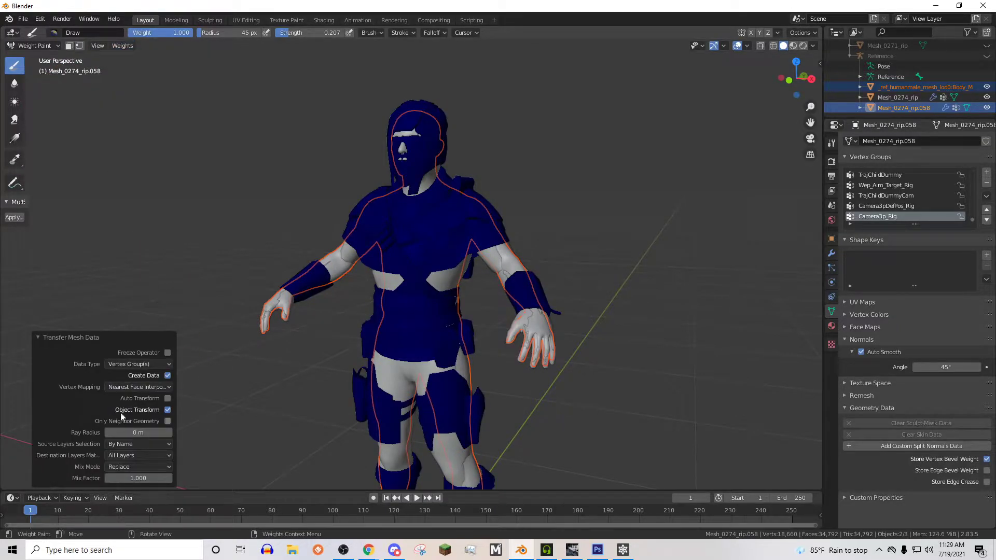
click(124, 380)
click(128, 387)
click(115, 387)
click(114, 445)
click(51, 46)
click(51, 58)
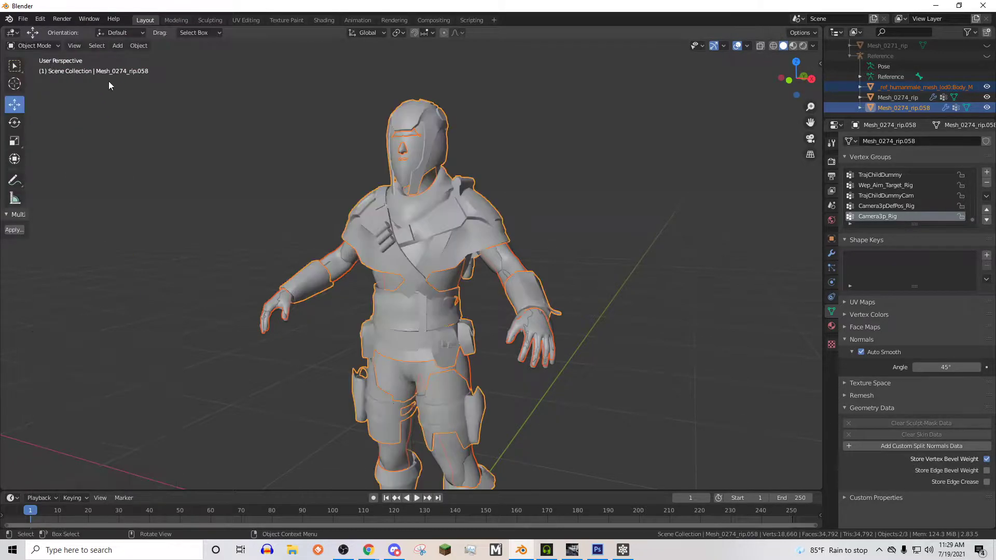
Step: Transfer Body_M's weights onto Mesh_0274_rip as well and go back to Object Mode
click(667, 124)
click(908, 89)
middle_drag(709, 134, 490, 220)
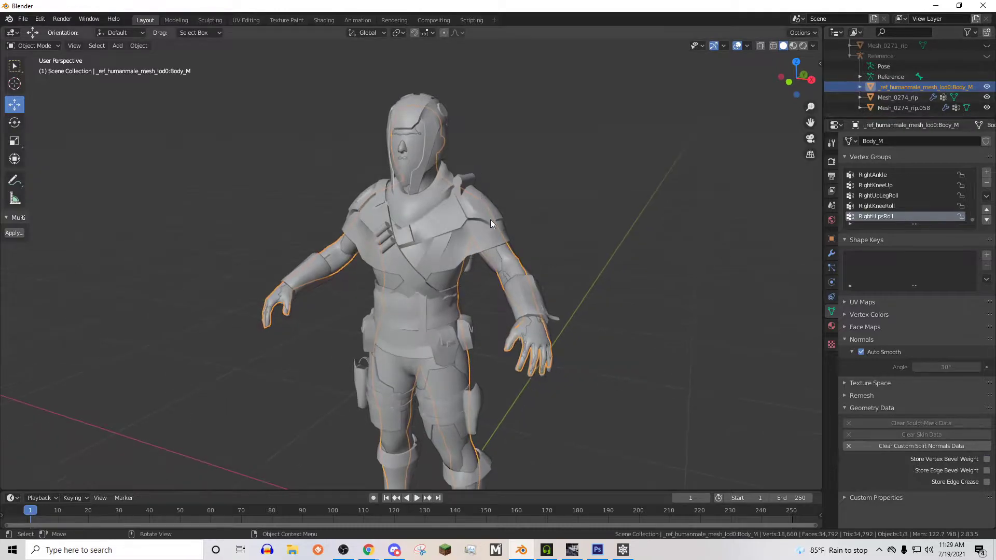
shift+click(511, 269)
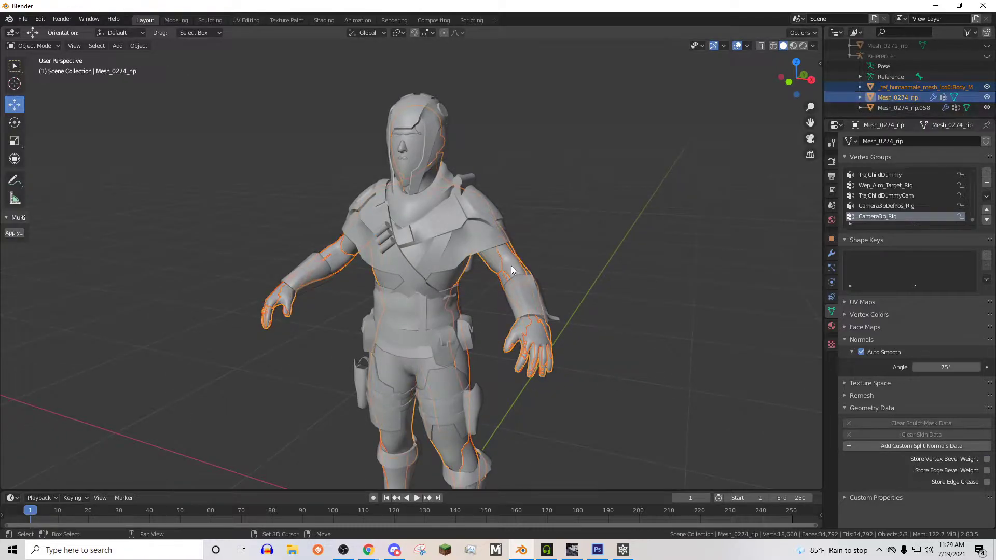
click(49, 46)
click(36, 103)
click(122, 45)
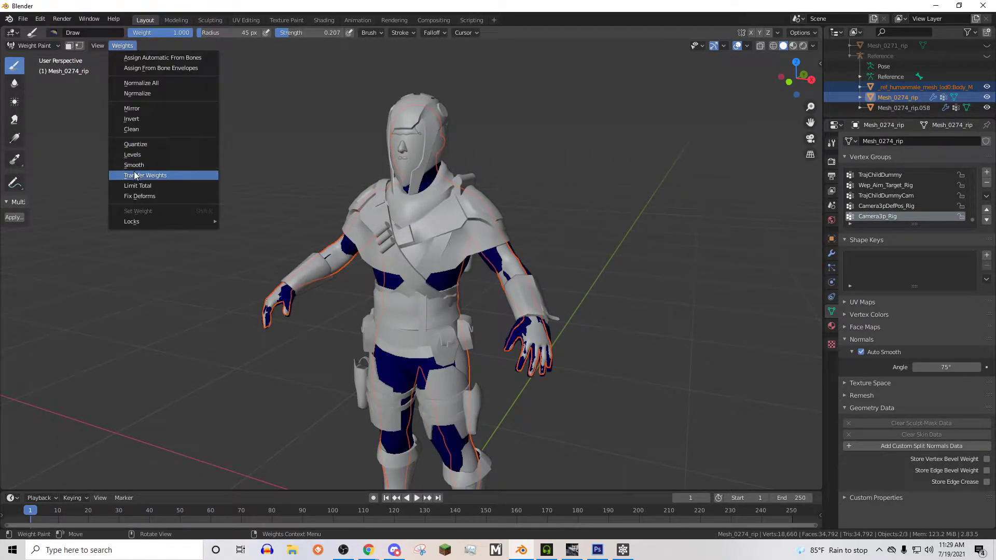
click(134, 175)
click(50, 46)
click(37, 57)
Step: Deselect everything and orbit to inspect the character from the front and side
click(544, 140)
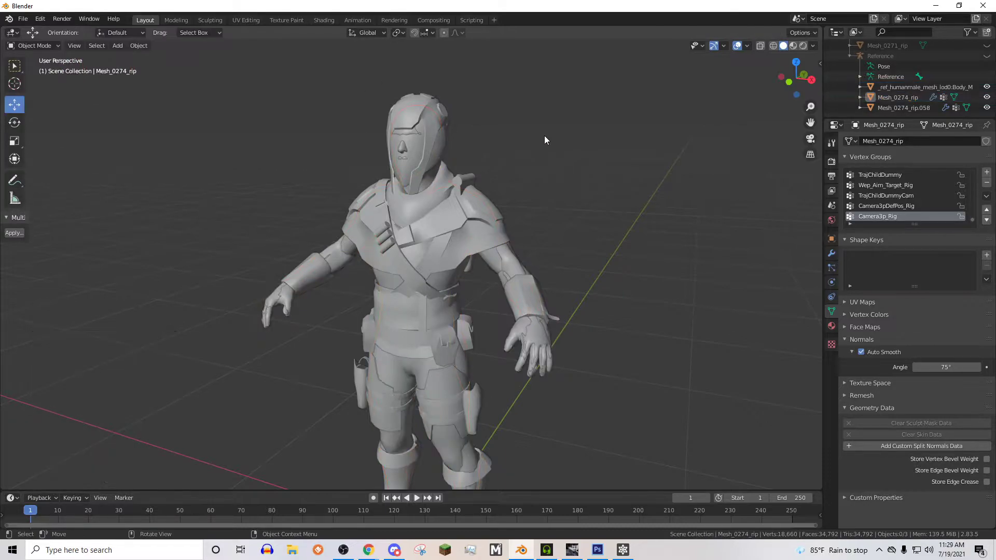
middle_drag(544, 140, 576, 139)
mouse_move(365, 198)
middle_down()
mouse_move(514, 198)
mouse_move(375, 187)
middle_up()
scroll(513, 198, down, 3)
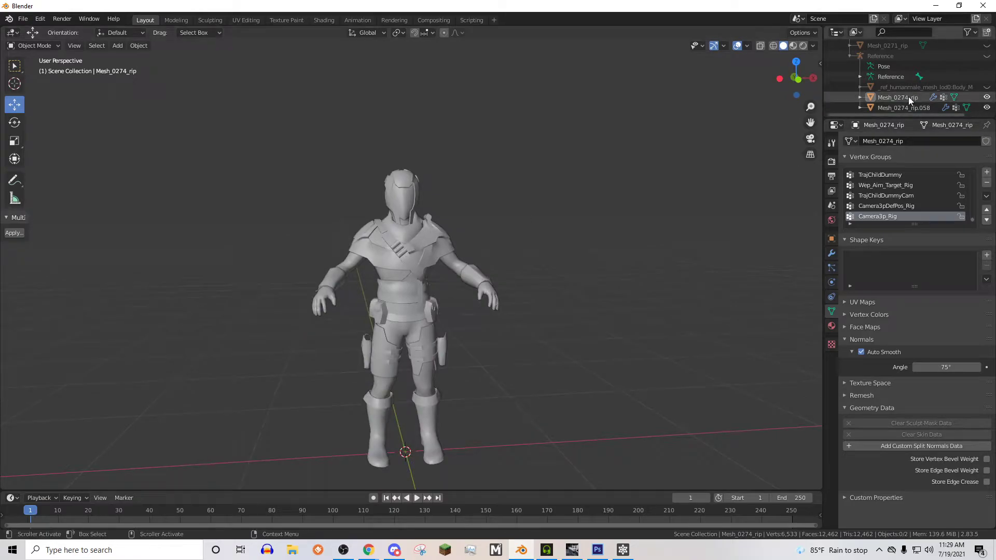
Step: Clear the parent of both character meshes while keeping their transformation
click(907, 97)
shift+click(902, 106)
right_click(587, 219)
mouse_move(565, 217)
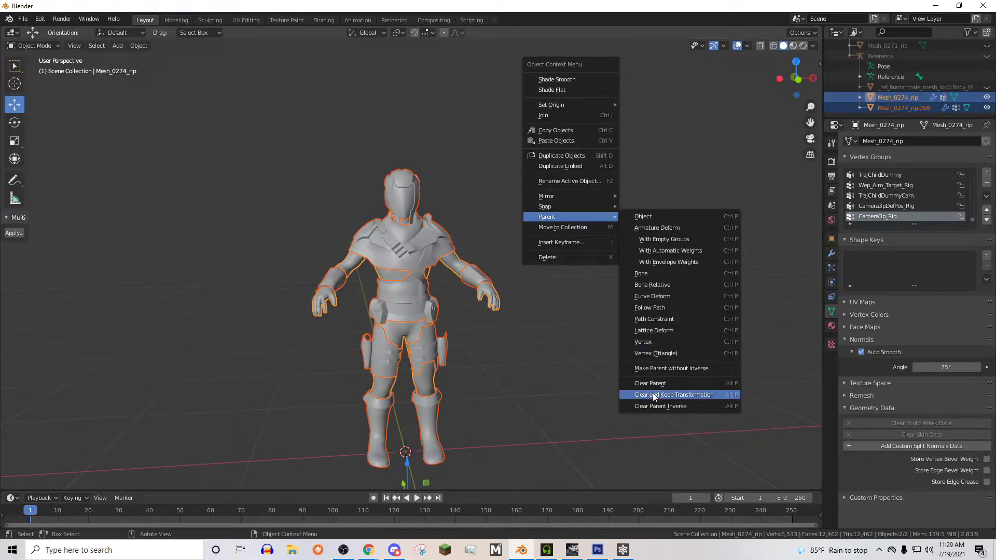
click(652, 384)
Step: Import an animation FBX from the Battlefront 2 Animations folder
click(23, 19)
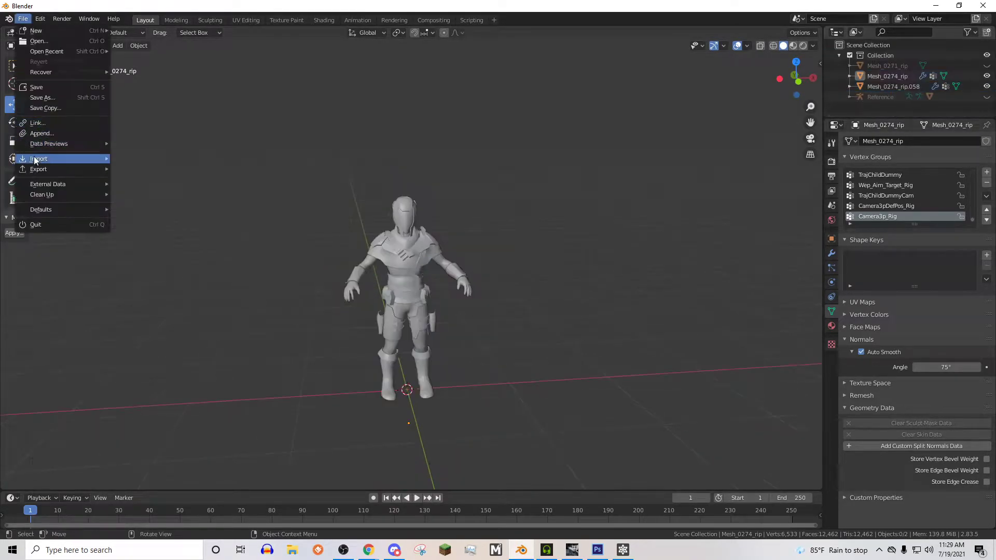
mouse_move(51, 165)
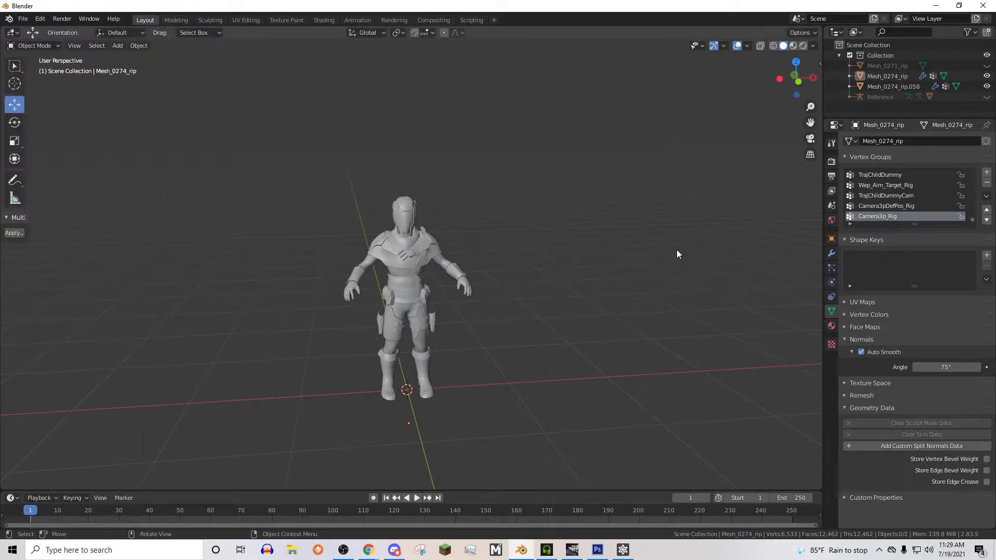
middle_drag(591, 234, 565, 231)
scroll(564, 231, up, 1)
click(22, 18)
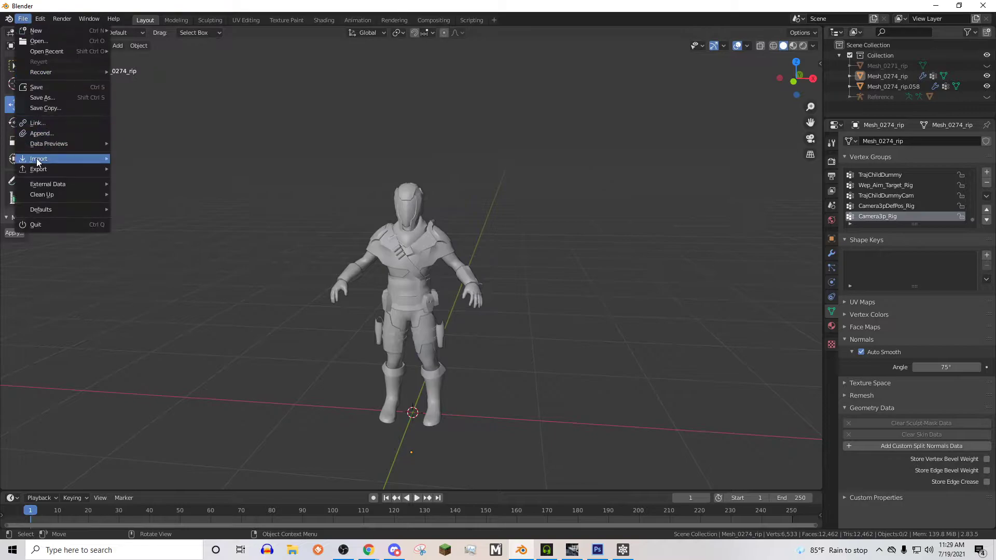
mouse_move(37, 160)
click(129, 219)
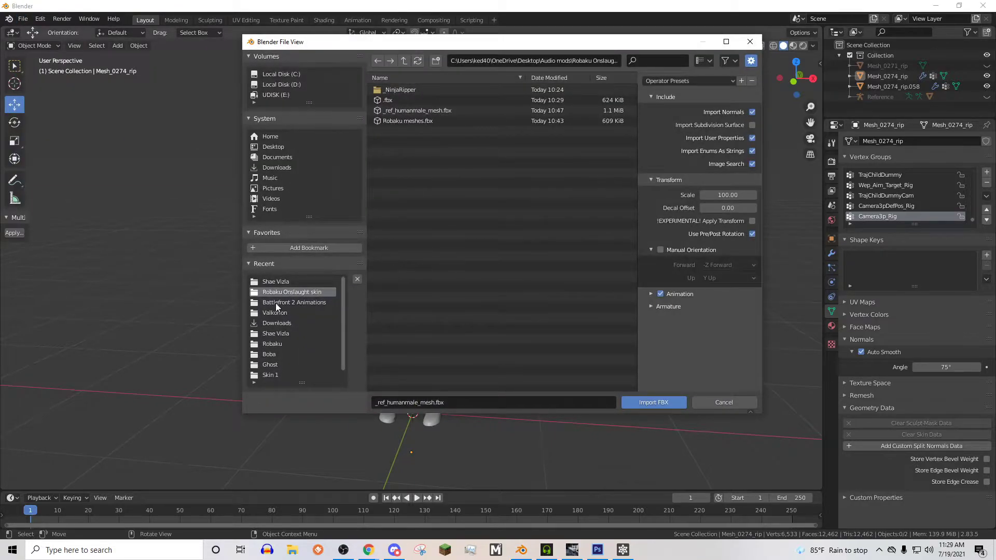
click(275, 304)
scroll(410, 182, down, 10)
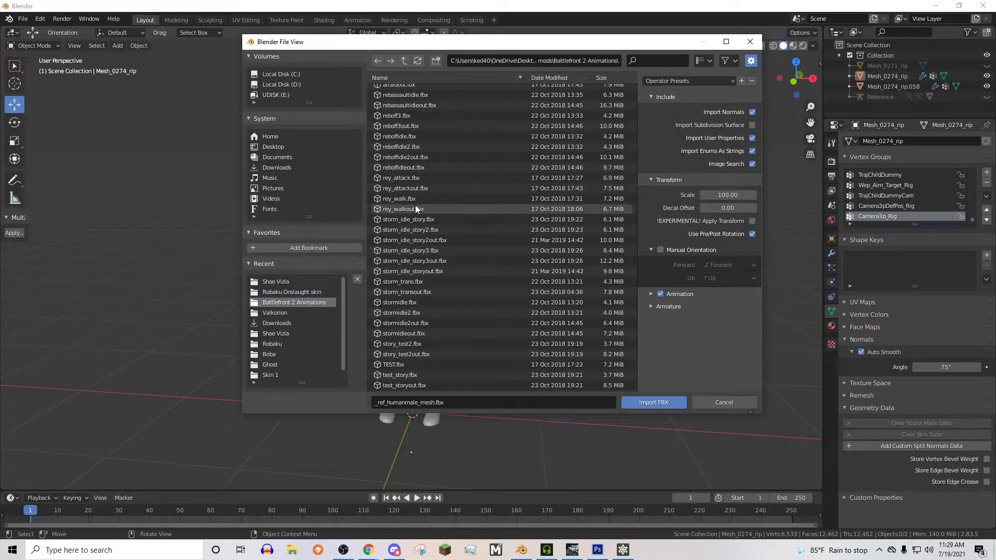
scroll(410, 192, up, 10)
click(653, 402)
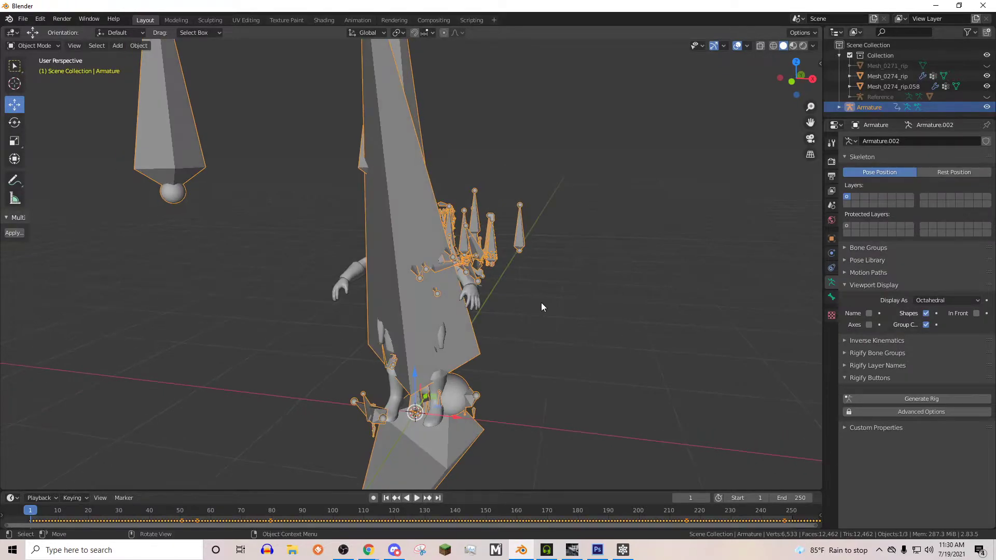
Step: Display the imported armature as sticks, then select and frame both character meshes
click(928, 324)
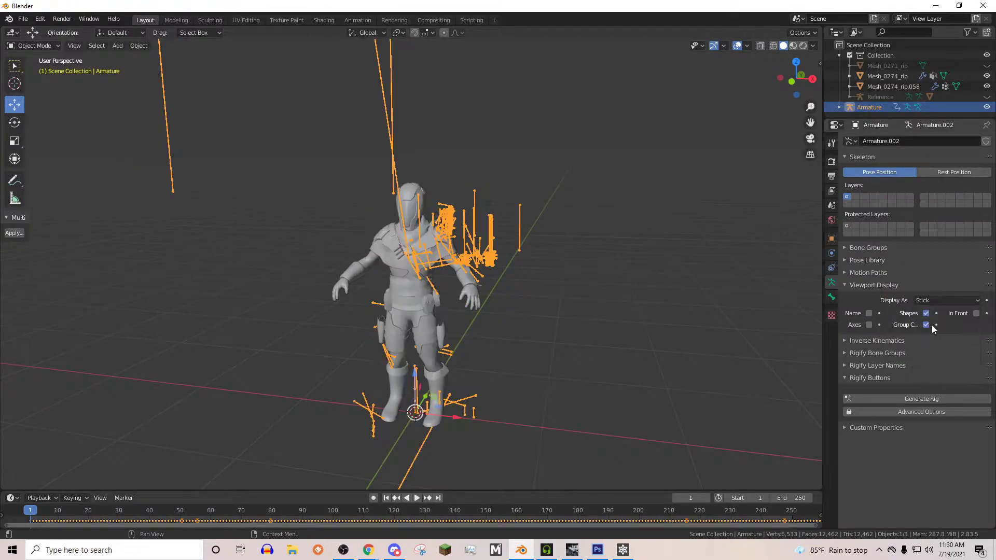
click(723, 305)
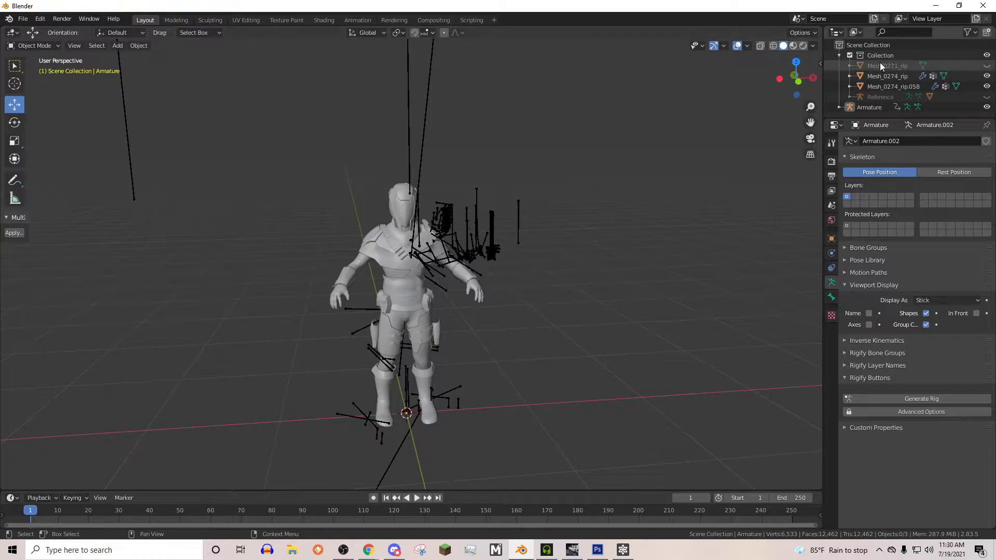
click(881, 76)
shift+click(885, 86)
key(KP_Decimal)
Step: Parent both meshes to the imported Armature with Armature Deform, then hide the armature
shift+click(573, 238)
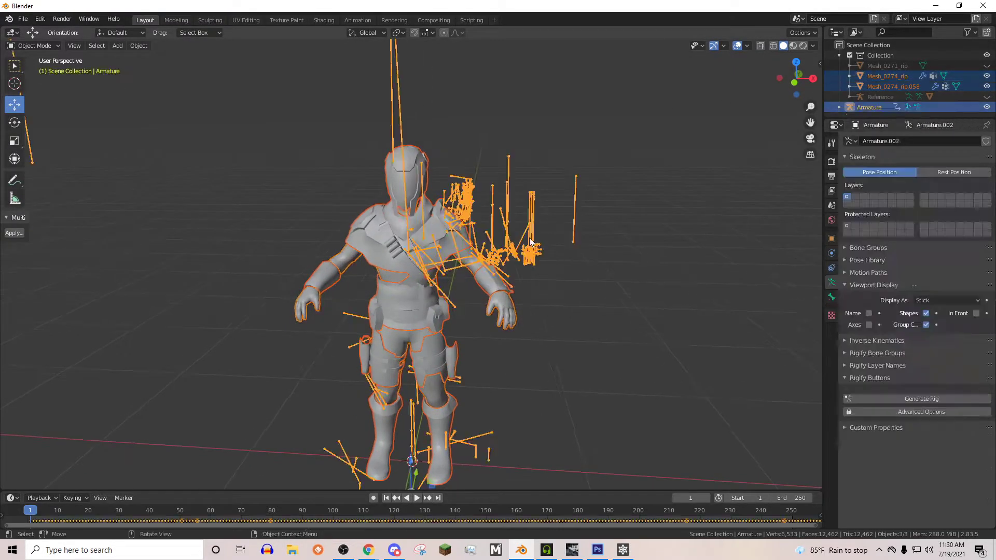
right_click(531, 239)
mouse_move(531, 238)
click(568, 253)
click(612, 257)
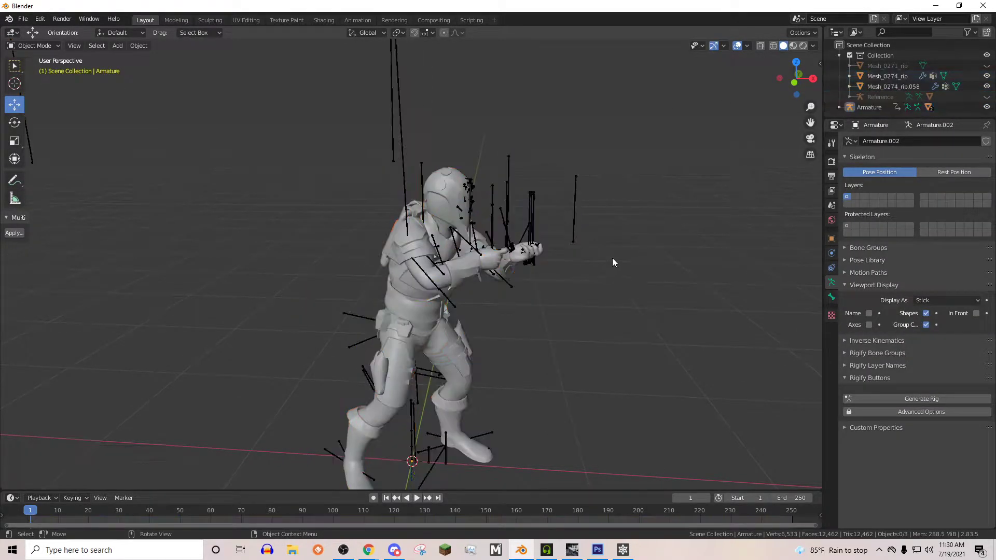
middle_drag(612, 257, 472, 257)
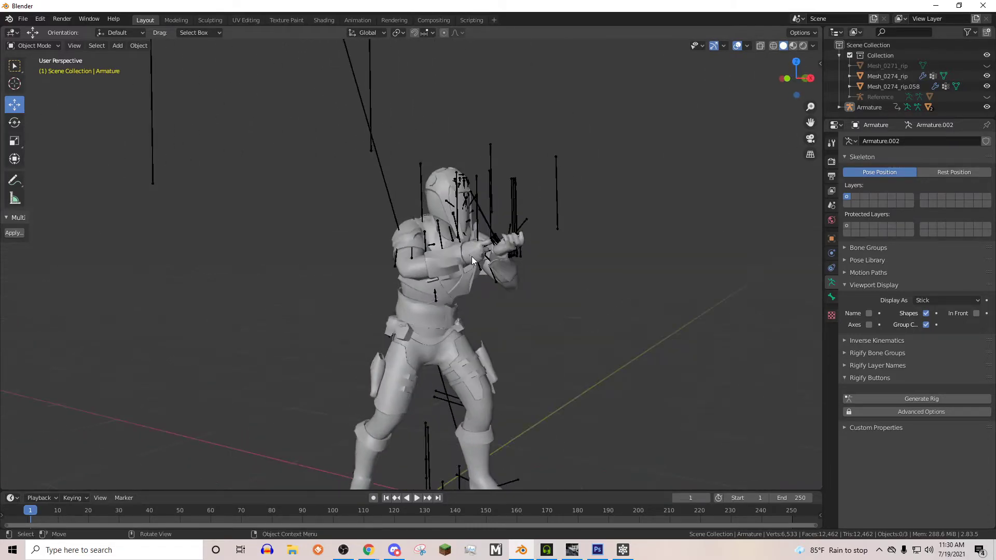
click(986, 107)
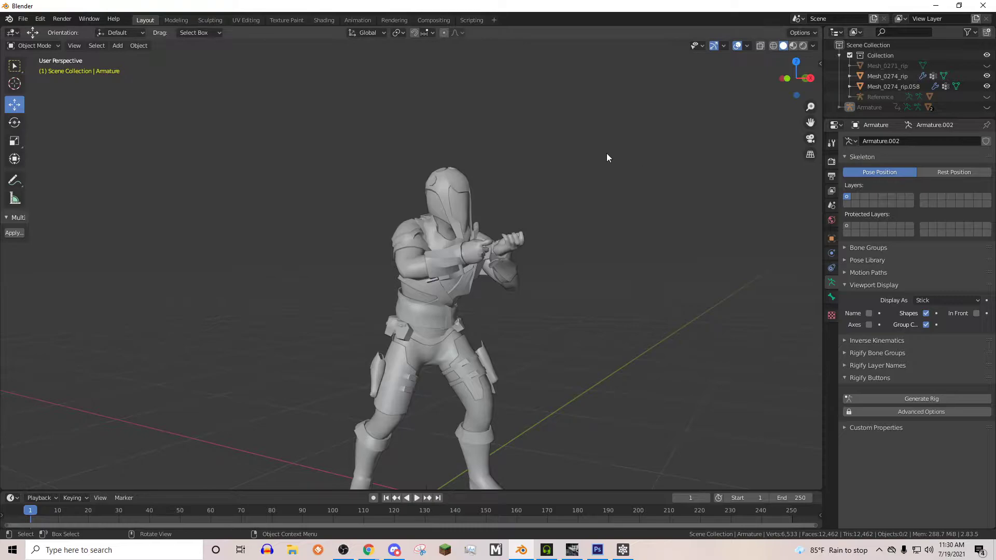
middle_drag(606, 153, 545, 165)
Step: Play the animation to watch the backpack from behind, then switch to textured shading
click(415, 496)
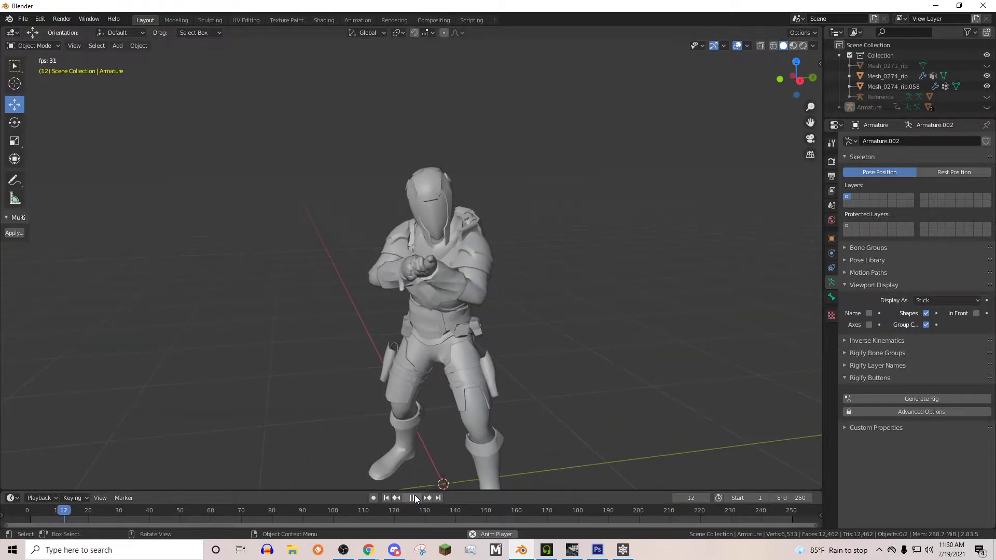
middle_drag(481, 341, 410, 261)
scroll(624, 300, up, 2)
key(space)
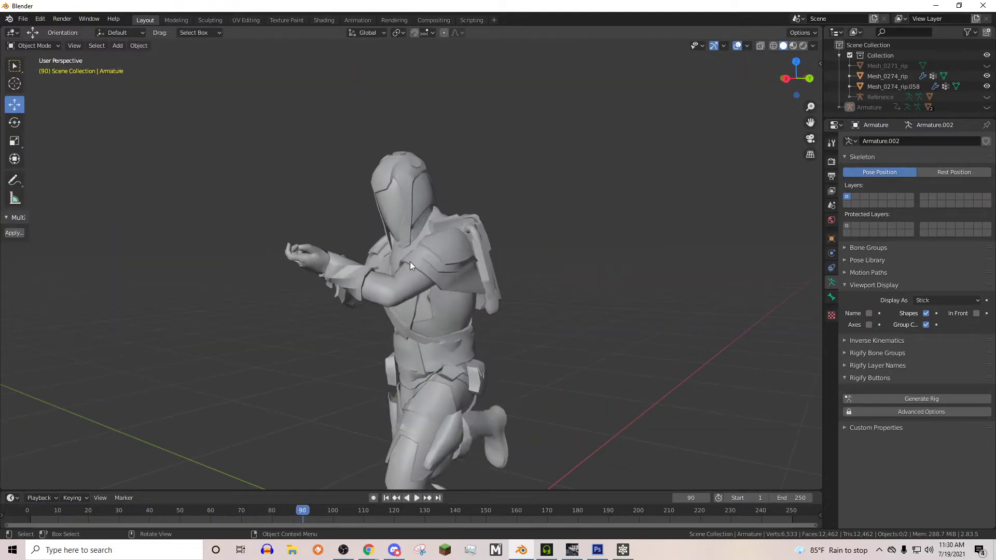
click(797, 46)
mouse_move(369, 153)
middle_down()
mouse_move(496, 137)
mouse_move(572, 165)
mouse_move(437, 167)
mouse_move(429, 187)
mouse_move(478, 212)
mouse_move(446, 167)
mouse_move(573, 200)
mouse_move(468, 198)
mouse_move(494, 282)
mouse_move(475, 299)
mouse_move(556, 286)
mouse_move(400, 213)
mouse_move(313, 248)
mouse_move(254, 219)
mouse_move(335, 206)
middle_up()
scroll(432, 185, up, 5)
scroll(449, 172, down, 3)
Step: Replay the animation from several angles and pause it at frame 213
key(space)
key(Escape)
key(space)
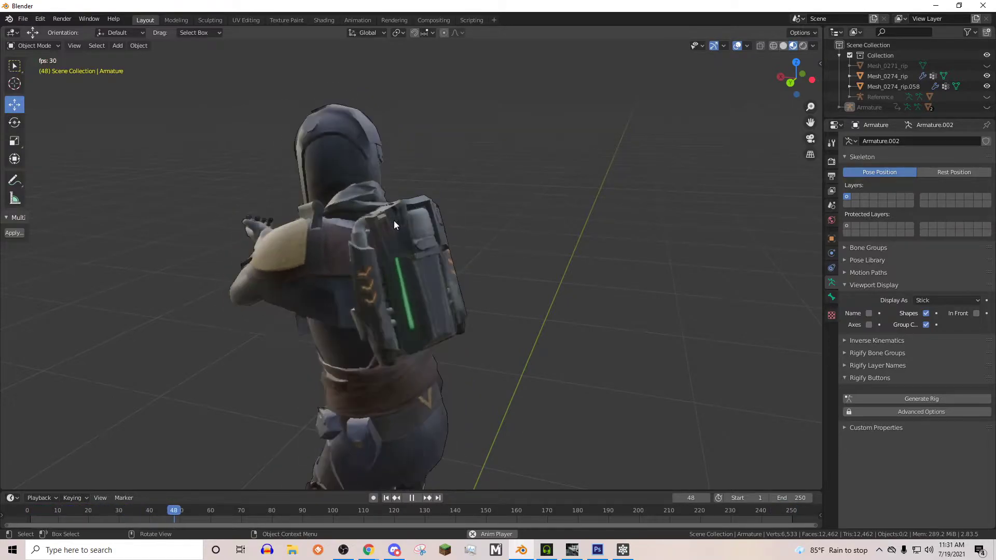
key(space)
mouse_move(393, 220)
middle_down()
mouse_move(382, 216)
mouse_move(495, 222)
mouse_move(406, 227)
middle_up()
key(space)
scroll(411, 213, up, 3)
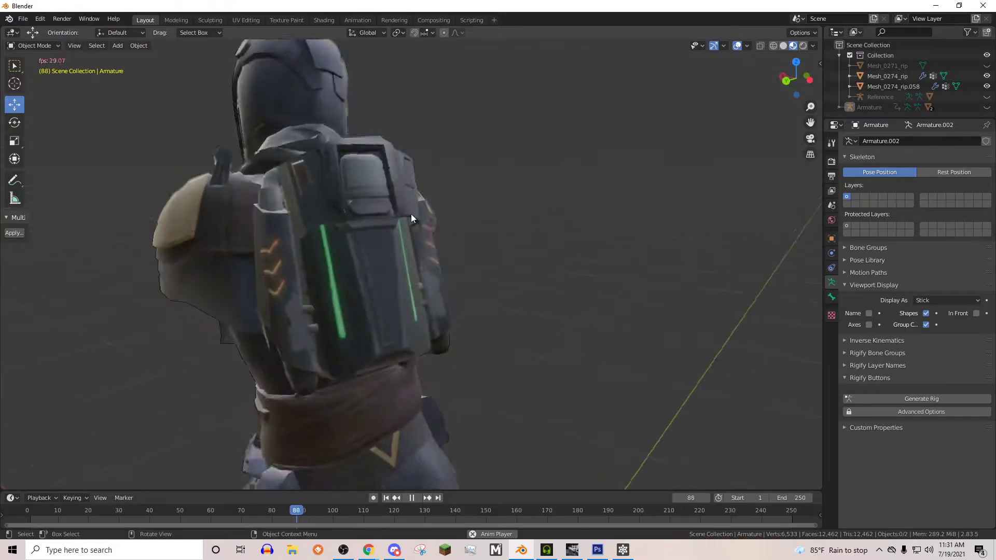
scroll(411, 214, down, 2)
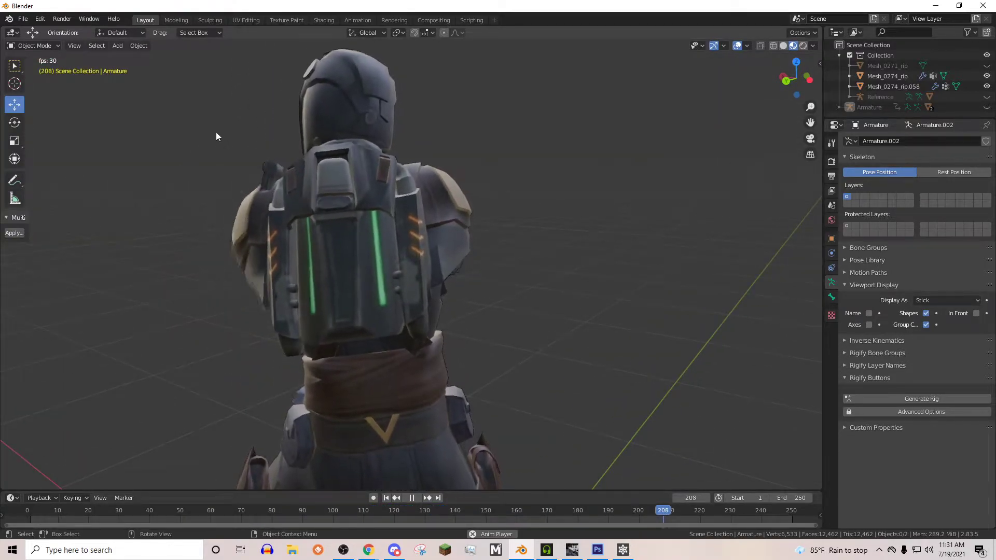
key(space)
Step: Clear the character mesh's parent while keeping its transformation
click(362, 110)
right_click(404, 155)
mouse_move(428, 158)
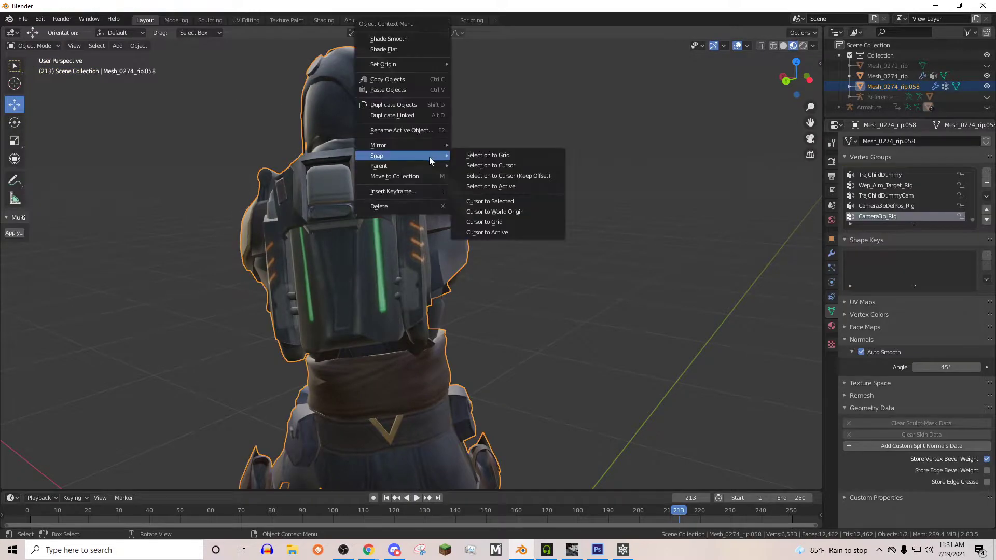
middle_drag(247, 103, 431, 148)
right_click(423, 156)
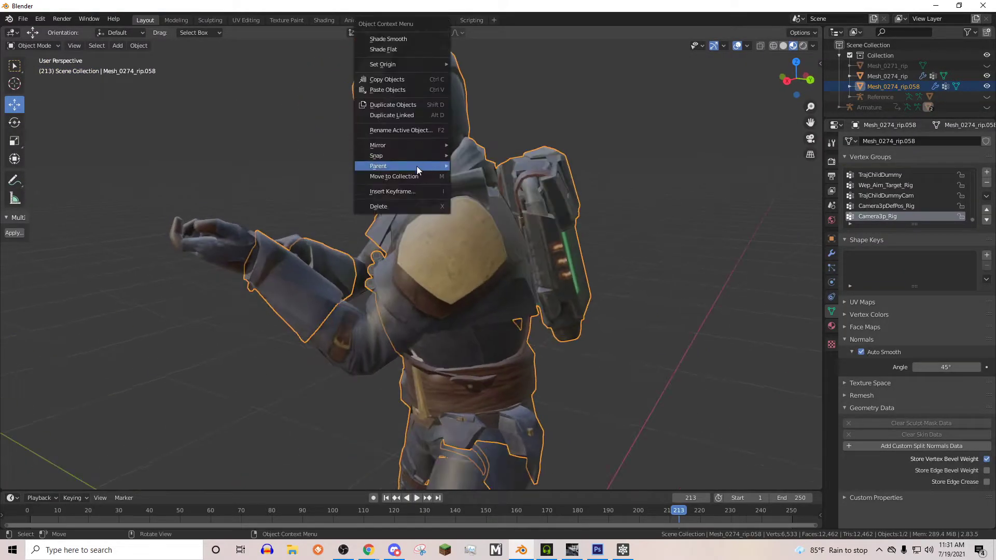
click(416, 173)
right_click(418, 96)
click(418, 97)
key(alt+a)
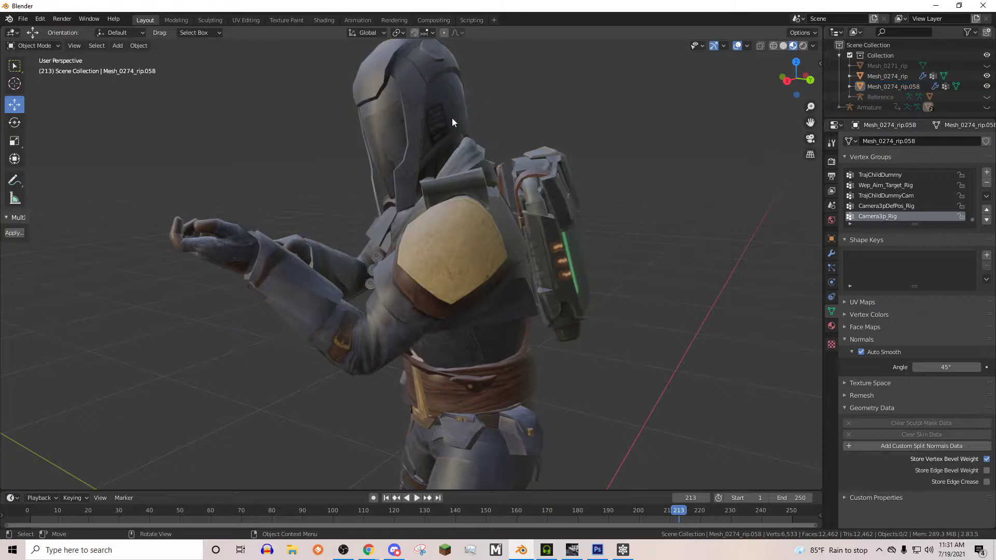
click(452, 119)
right_click(452, 119)
mouse_move(419, 165)
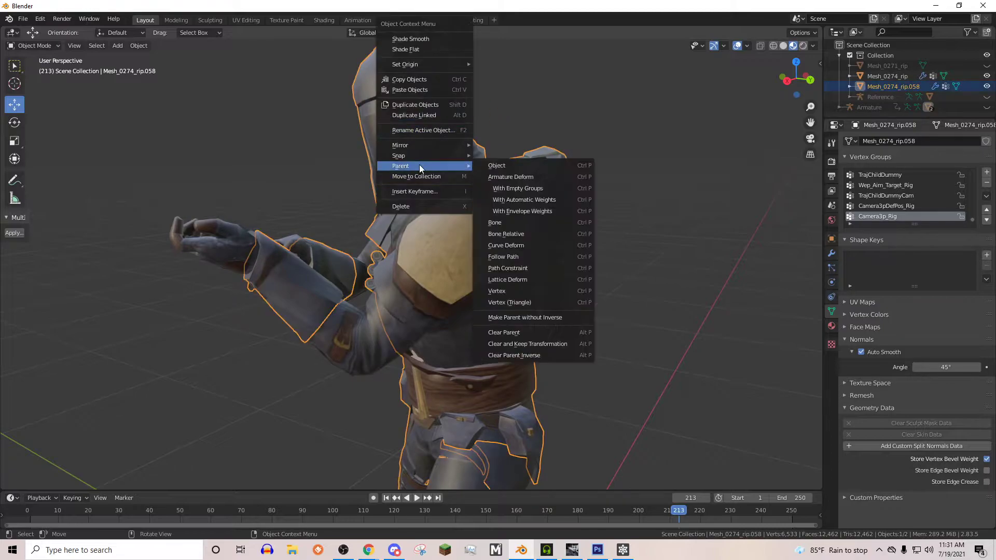
click(537, 344)
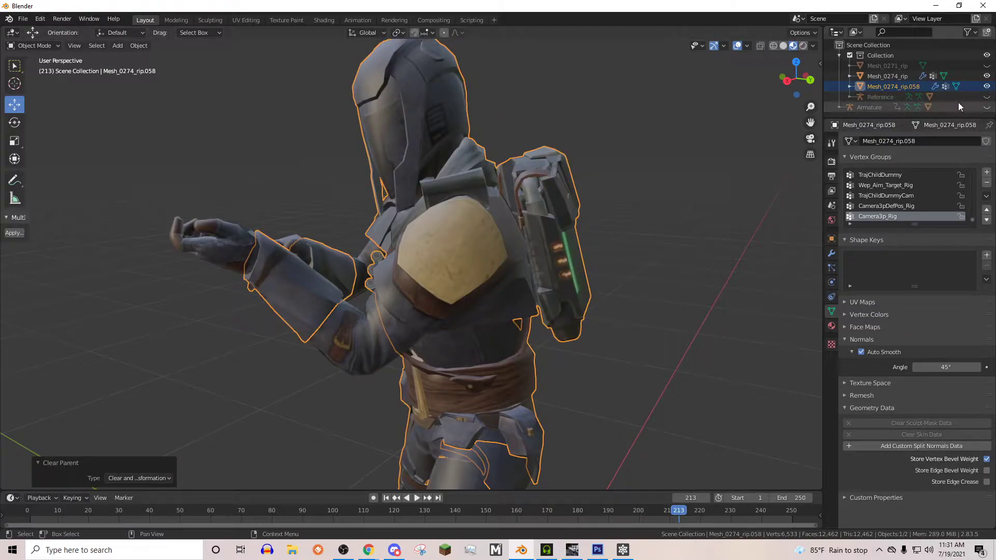
Step: Show the Reference skeleton and try an Armature Deform parent, then undo it
click(986, 97)
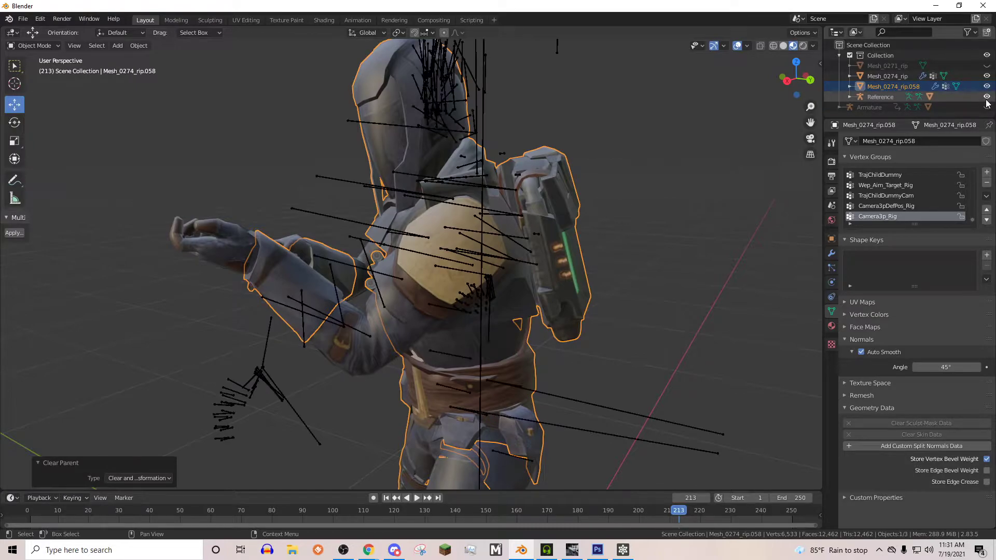
middle_drag(674, 124, 409, 166)
shift+click(409, 166)
right_click(407, 163)
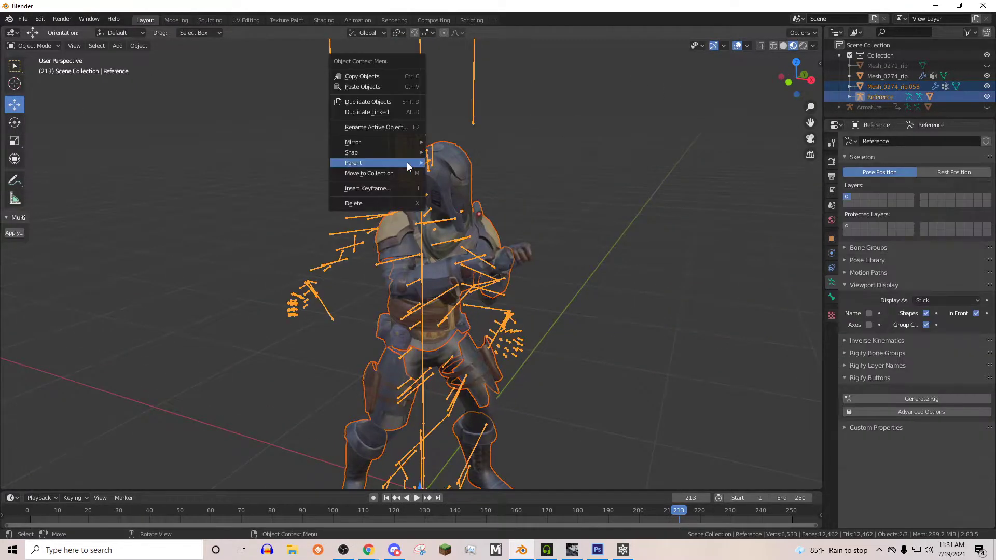
mouse_move(410, 163)
click(467, 174)
key(ctrl+z)
key(ctrl+z)
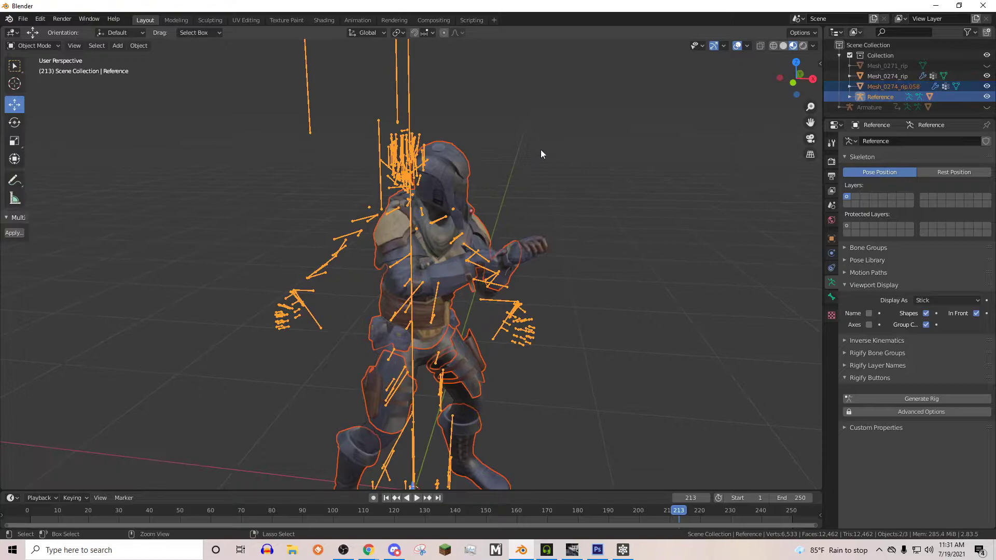
Step: Delete the old Armature and bind Mesh_0274_rip.058 to Reference with Armature Deform
right_click(861, 108)
click(861, 108)
middle_drag(421, 187, 431, 187)
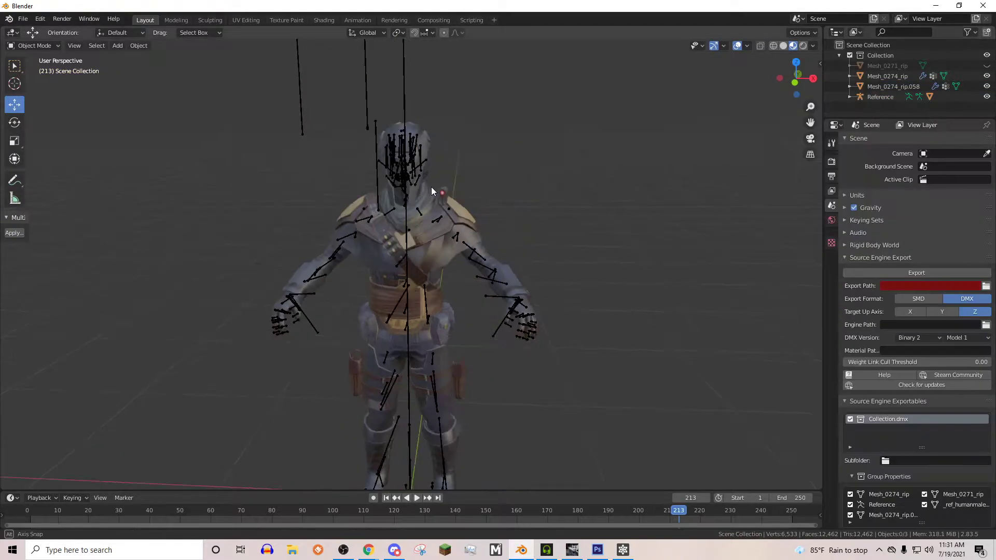
click(881, 87)
shift+click(409, 166)
right_click(409, 163)
mouse_move(409, 162)
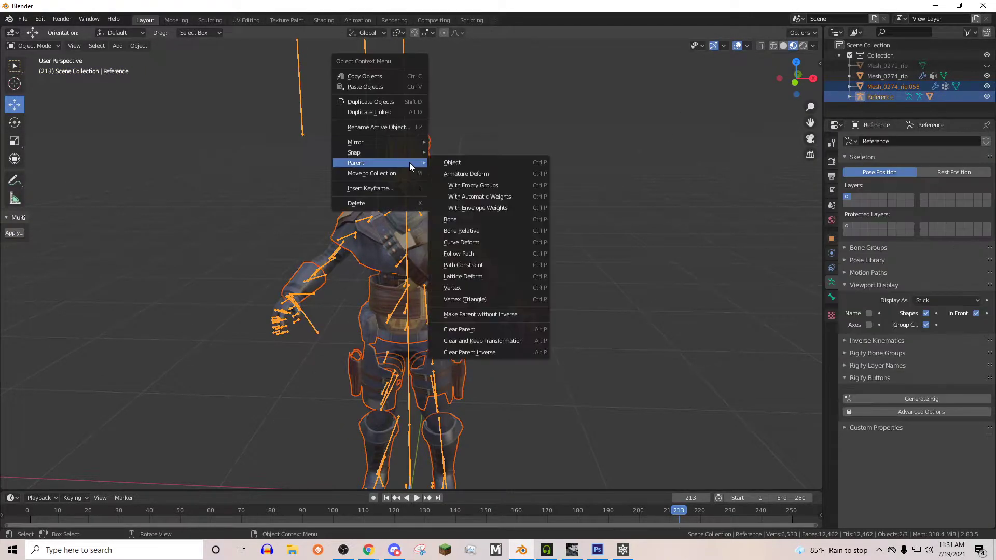
click(448, 175)
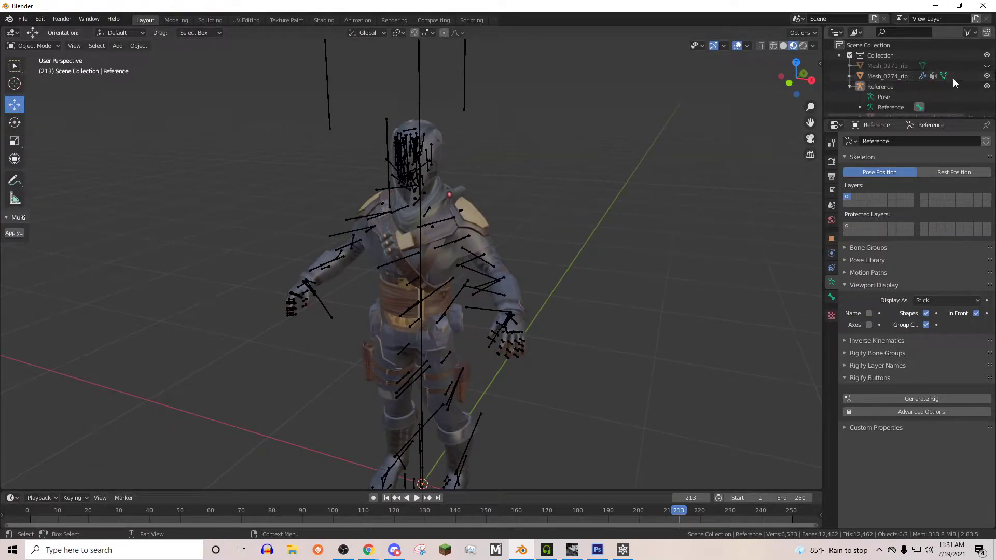
Step: Hide Mesh_0274_rip and the Reference skeleton, leaving Mesh_0274_rip.058 selected
click(987, 76)
middle_drag(539, 188, 422, 188)
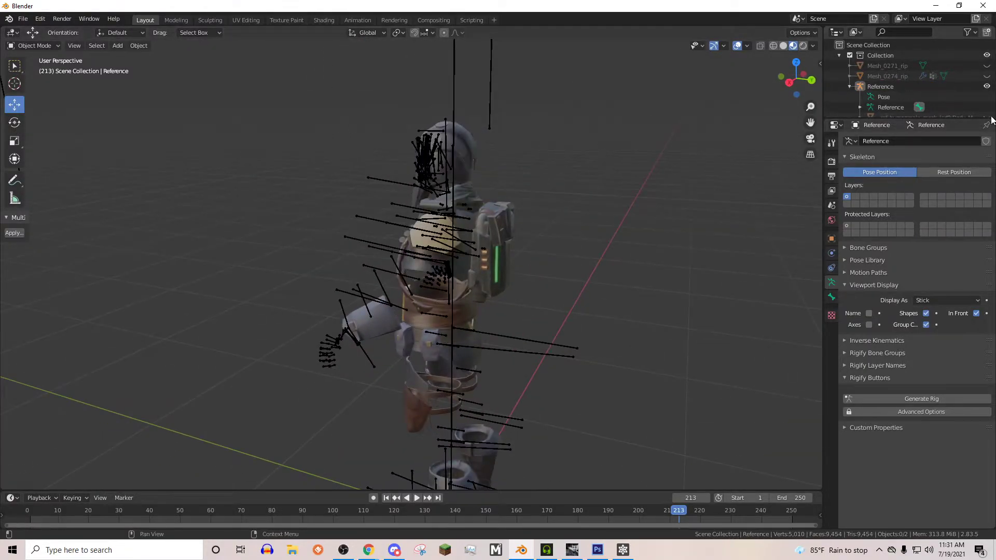
click(987, 86)
click(440, 242)
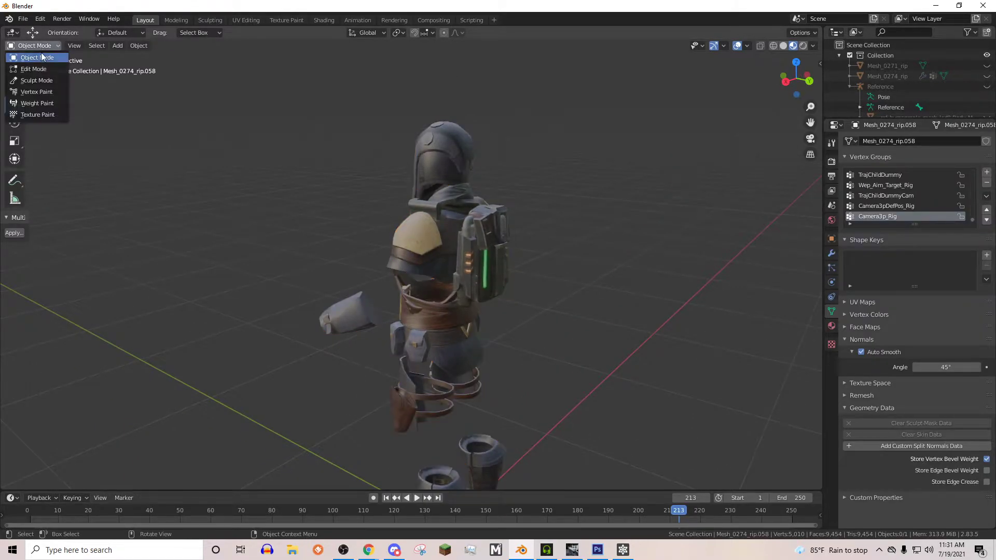
Step: Enter Weight Paint mode, enlarge the Vertex Groups list and review the Spine, Spine1, Spine2 and Hips weights
click(41, 104)
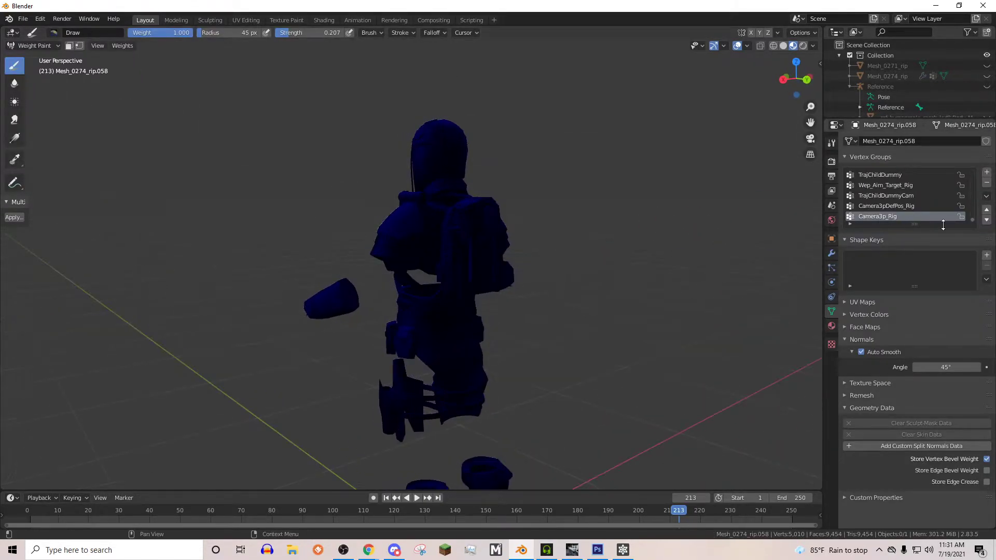
drag(923, 224, 972, 280)
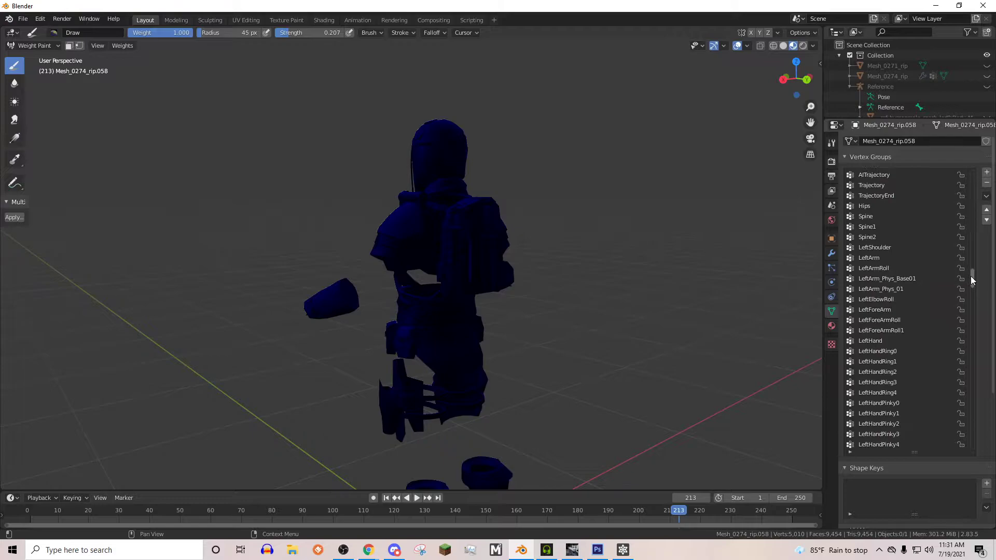
click(873, 217)
click(874, 227)
click(876, 235)
middle_drag(586, 233, 525, 230)
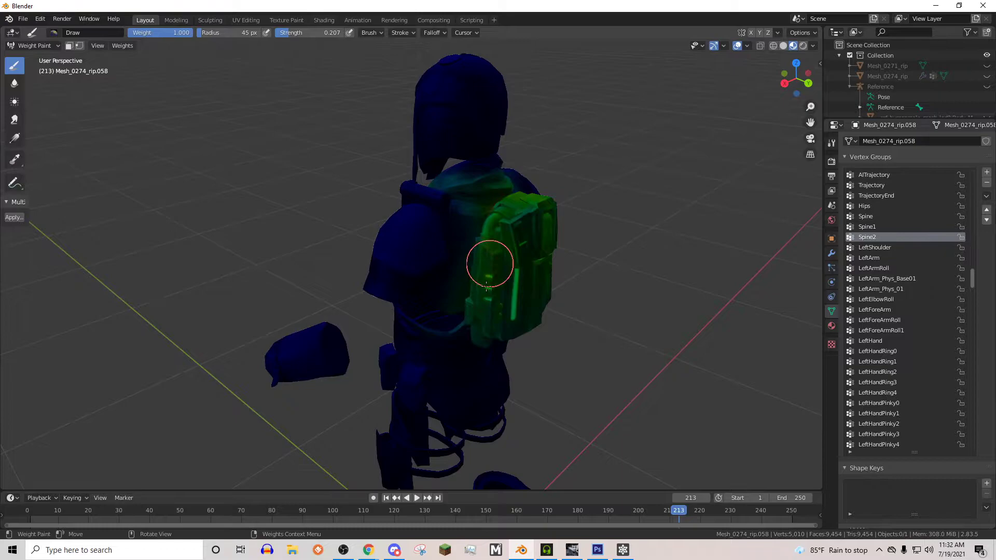
middle_drag(486, 287, 570, 261)
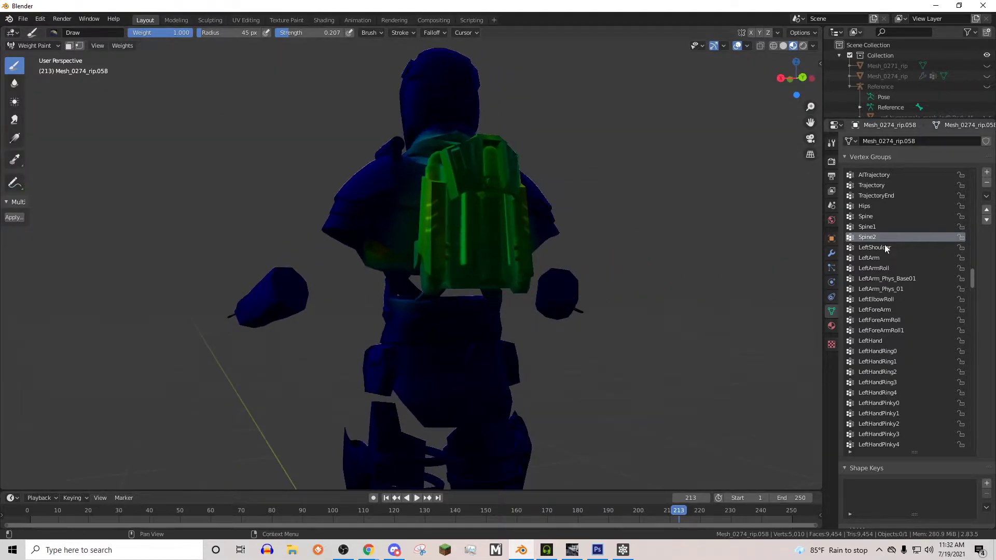
click(877, 226)
click(871, 216)
click(870, 206)
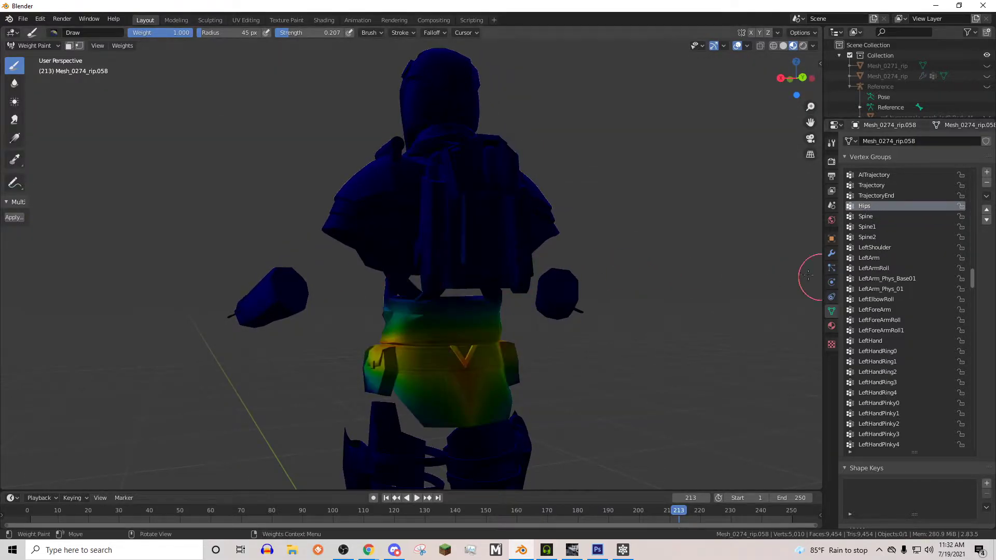
Step: Choose the F Subtract brush preset and frame the shoulder and backpack from behind
click(54, 32)
click(310, 71)
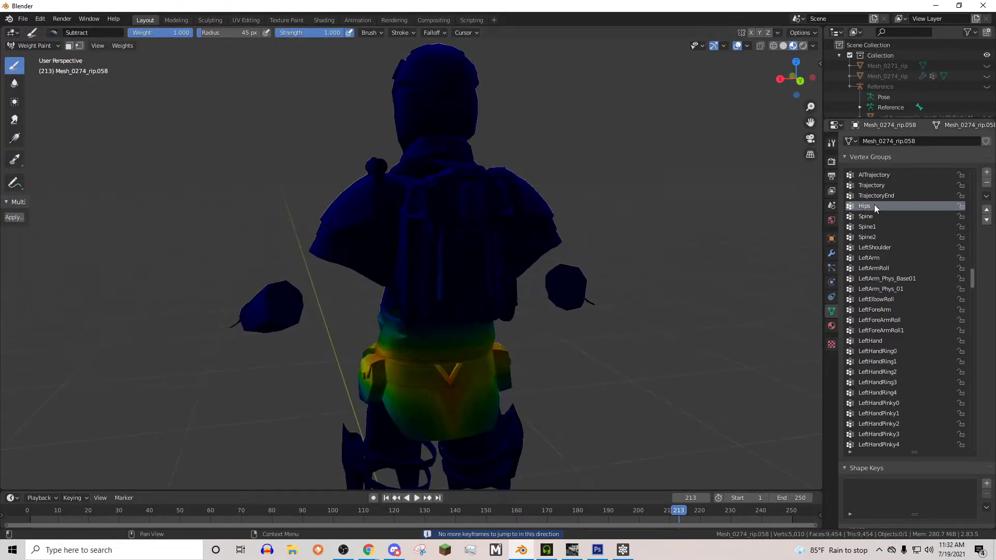
key(Down)
key(Down)
middle_drag(394, 202, 418, 200)
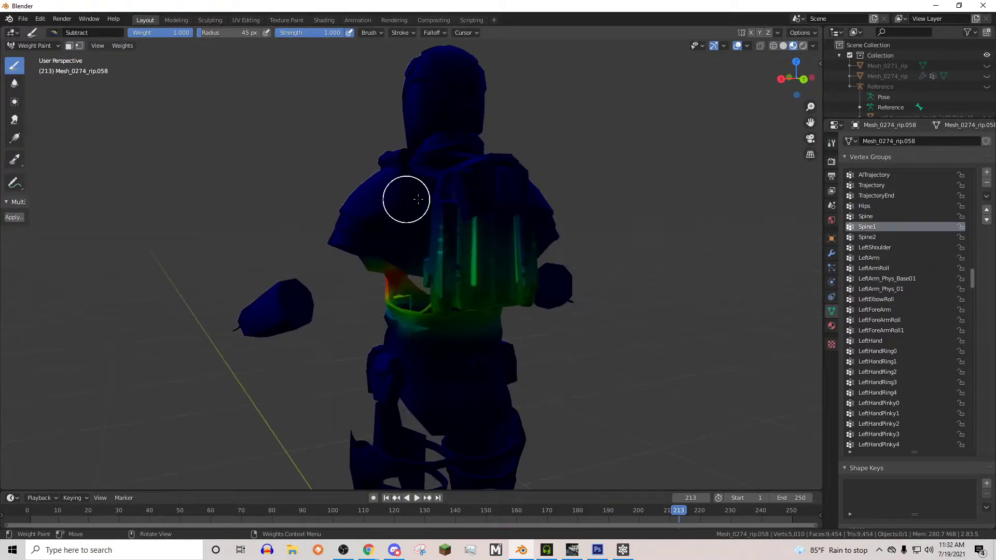
middle_drag(464, 233, 421, 240)
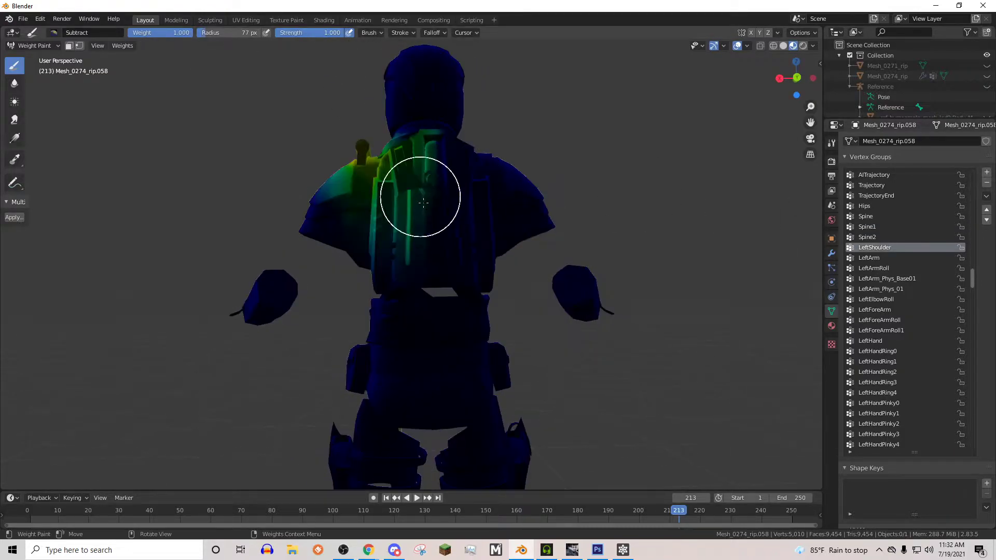
middle_drag(420, 195, 516, 196)
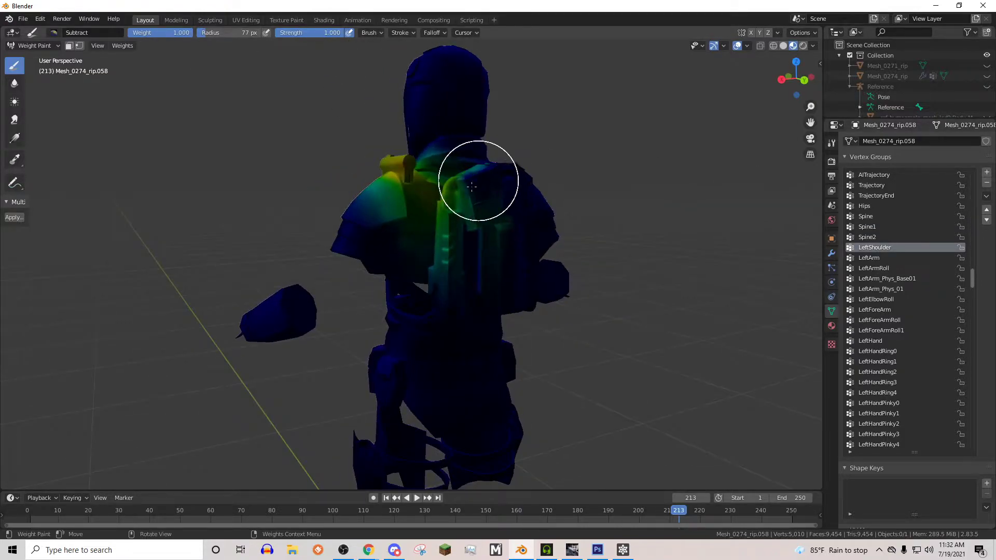
middle_drag(486, 262, 496, 260)
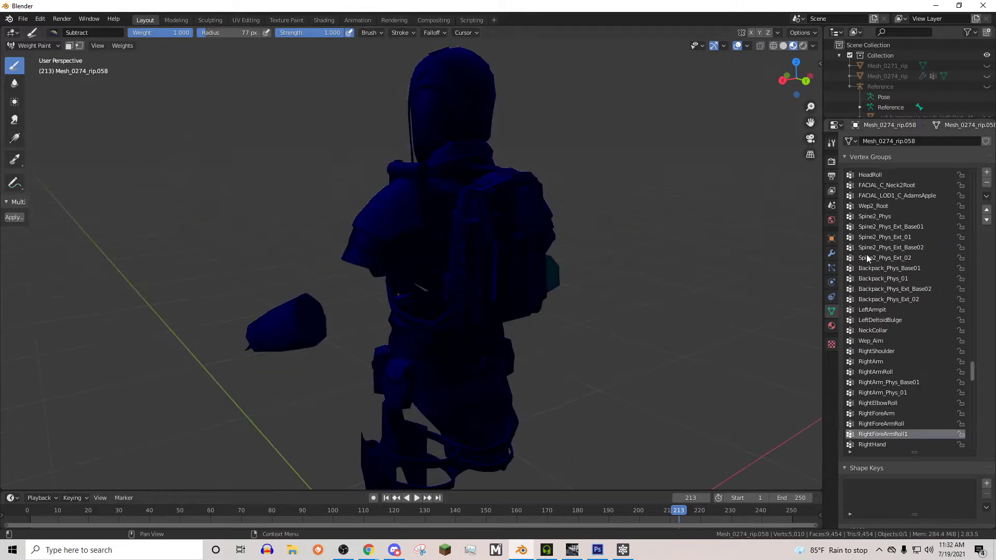
Step: Select the LeftArmpit group and subtract its weights from the backpack
key(Up)
key(Up)
key(Up)
key(Up)
key(Up)
key(Up)
key(Up)
key(Up)
key(Up)
key(Up)
key(Up)
key(Up)
key(Down)
ctrl+scroll(865, 254, up, 1)
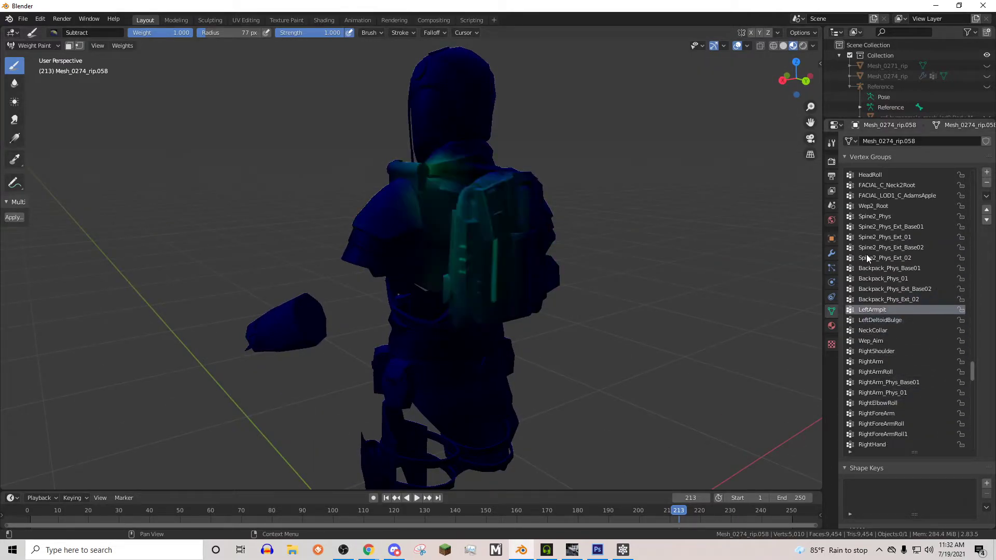
ctrl+scroll(866, 254, up, 1)
ctrl+scroll(866, 254, down, 1)
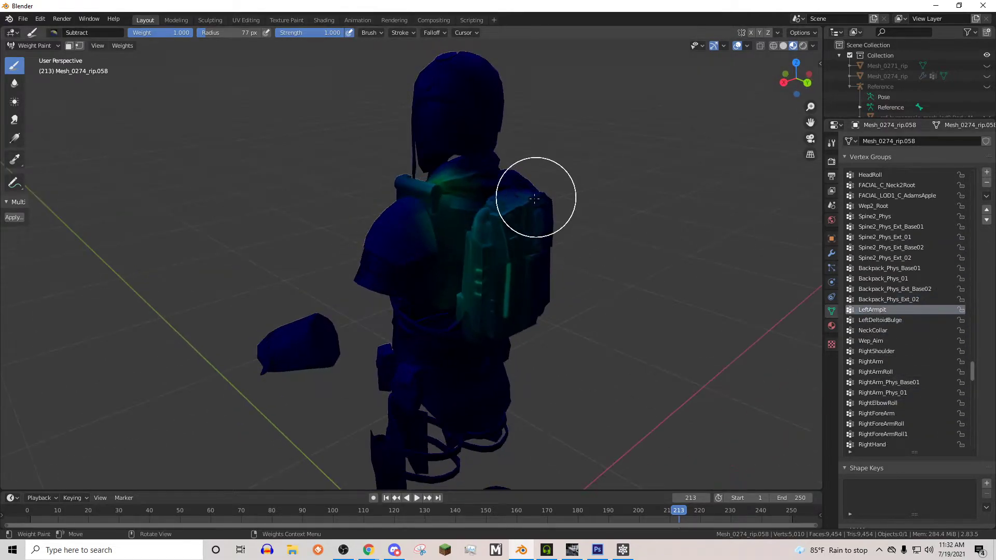
mouse_move(534, 198)
mouse_down()
mouse_move(506, 211)
mouse_move(488, 239)
mouse_up()
middle_drag(471, 292, 418, 216)
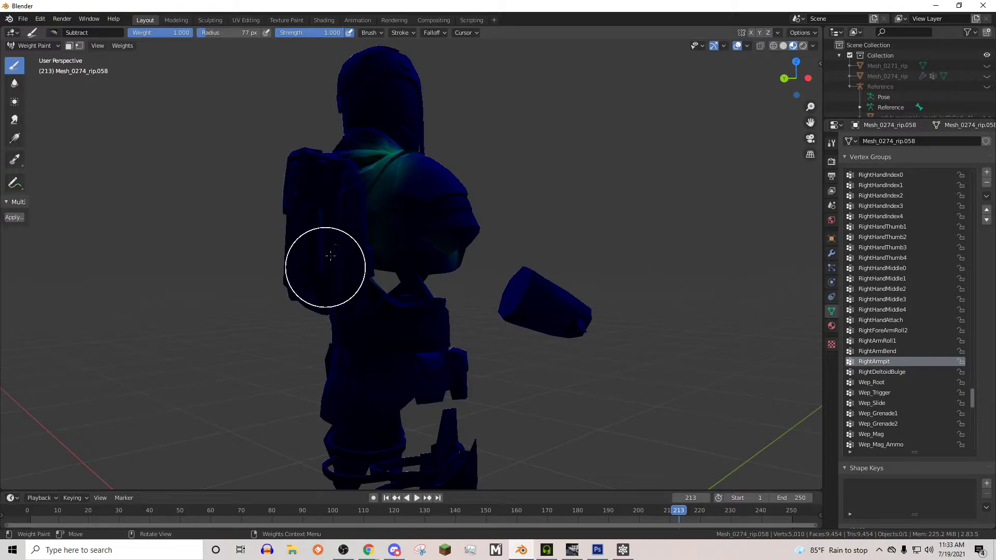
middle_drag(330, 255, 444, 262)
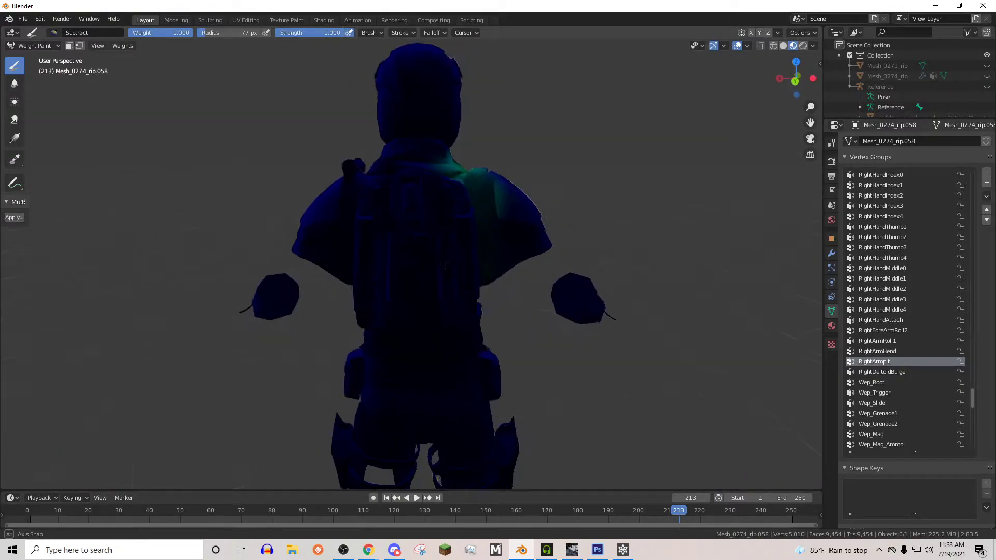
Step: In Object Mode, parent the body mesh to the Reference armature with Armature Deform
click(31, 46)
click(27, 55)
middle_drag(266, 179, 432, 195)
scroll(913, 88, down, 2)
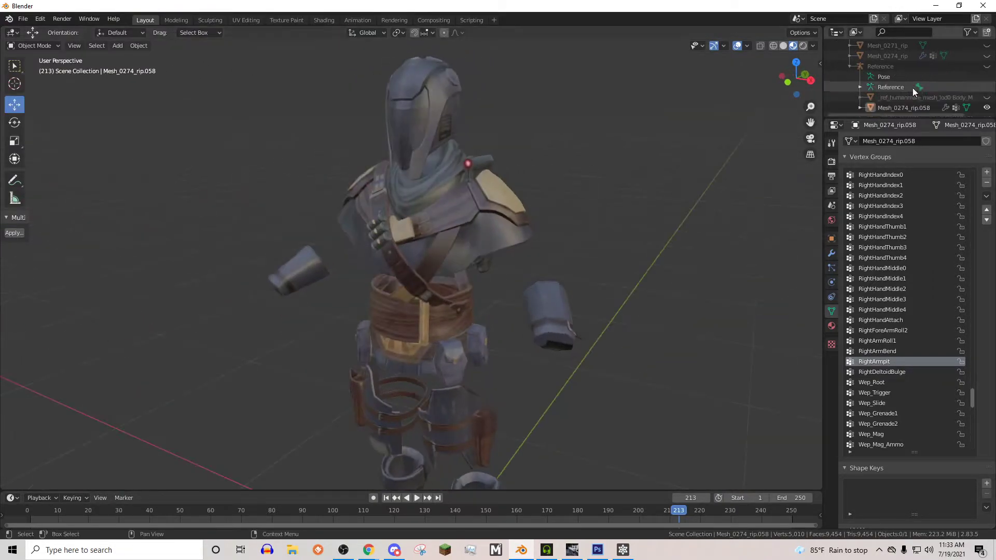
click(986, 56)
click(905, 57)
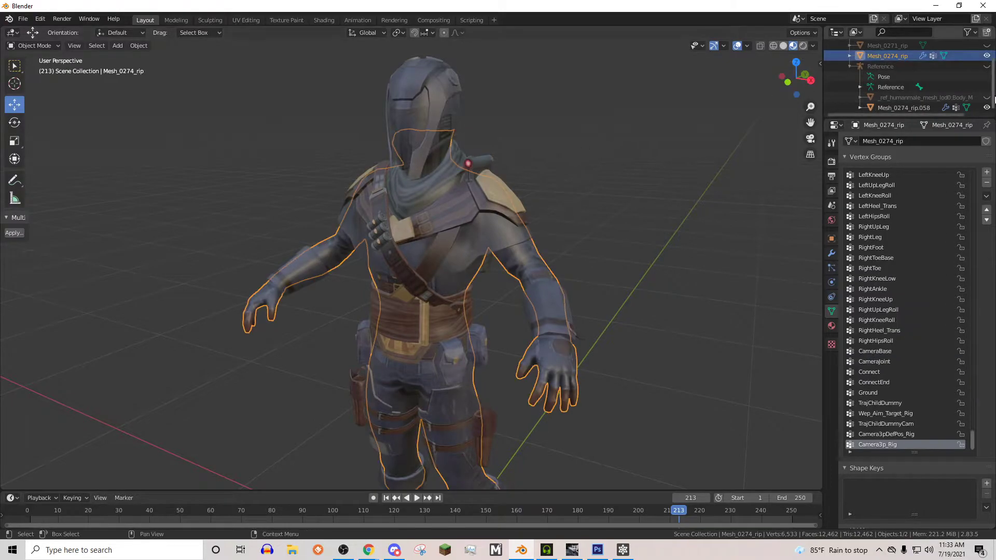
click(986, 66)
shift+click(426, 110)
right_click(419, 116)
mouse_move(416, 116)
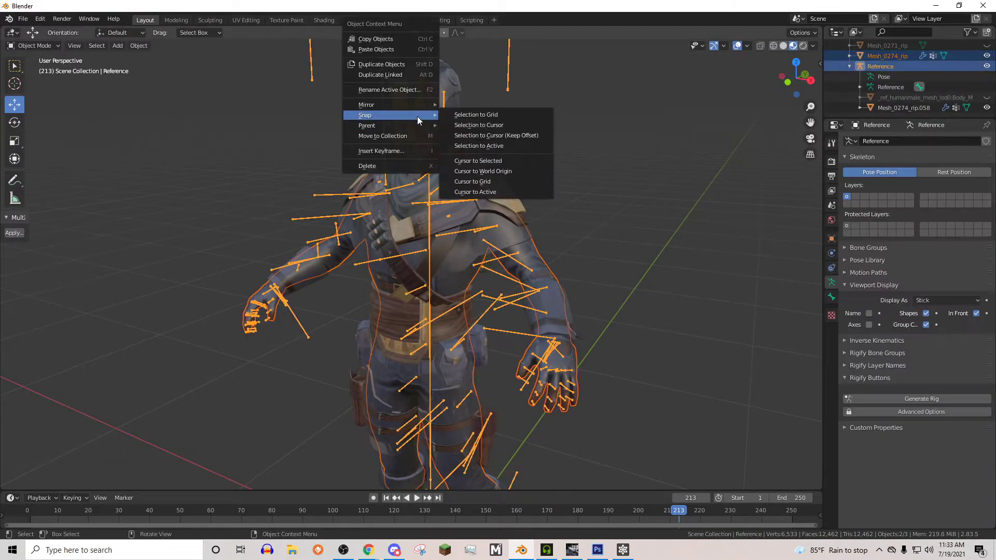
click(458, 138)
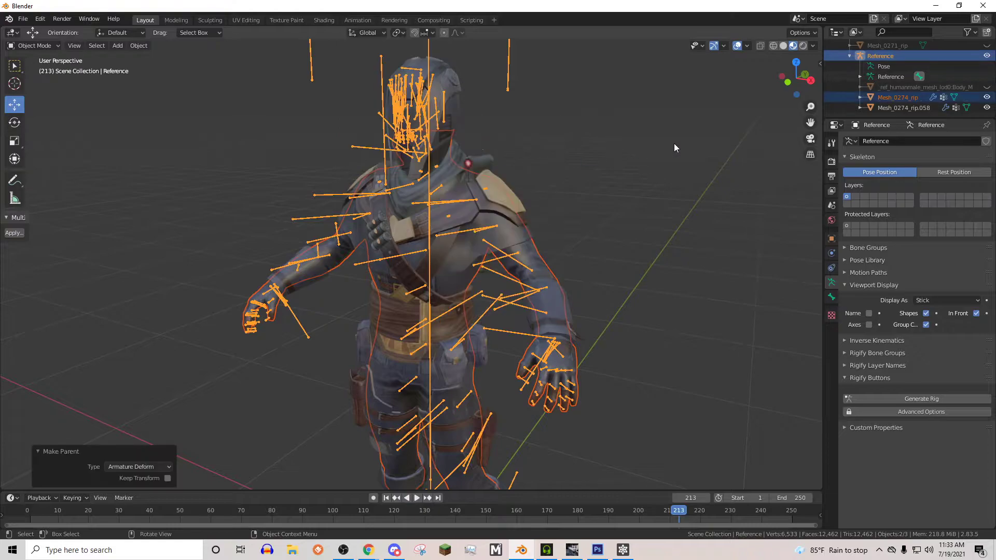
Step: Delete the _ref_humanmale reference mesh
click(673, 144)
right_click(923, 86)
click(923, 87)
middle_drag(469, 136, 502, 131)
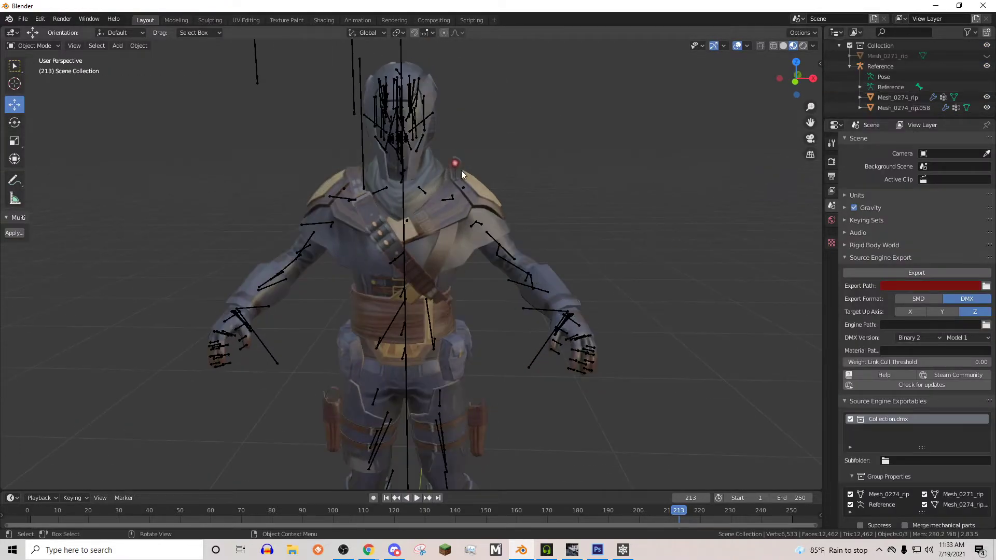
Step: Put the Reference armature in Pose Mode and select only the Hips bone
click(421, 136)
click(402, 110)
click(34, 46)
click(28, 81)
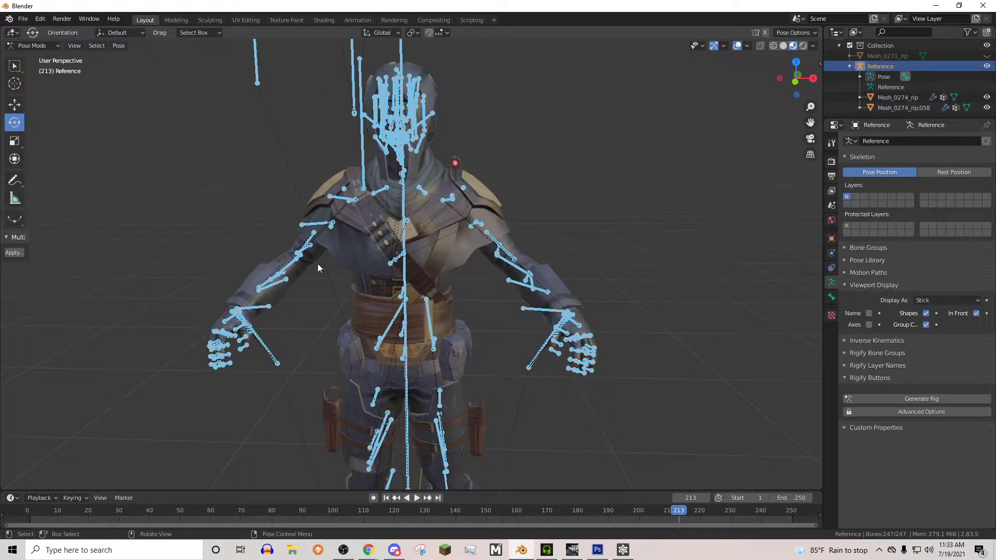
scroll(318, 267, down, 3)
click(409, 322)
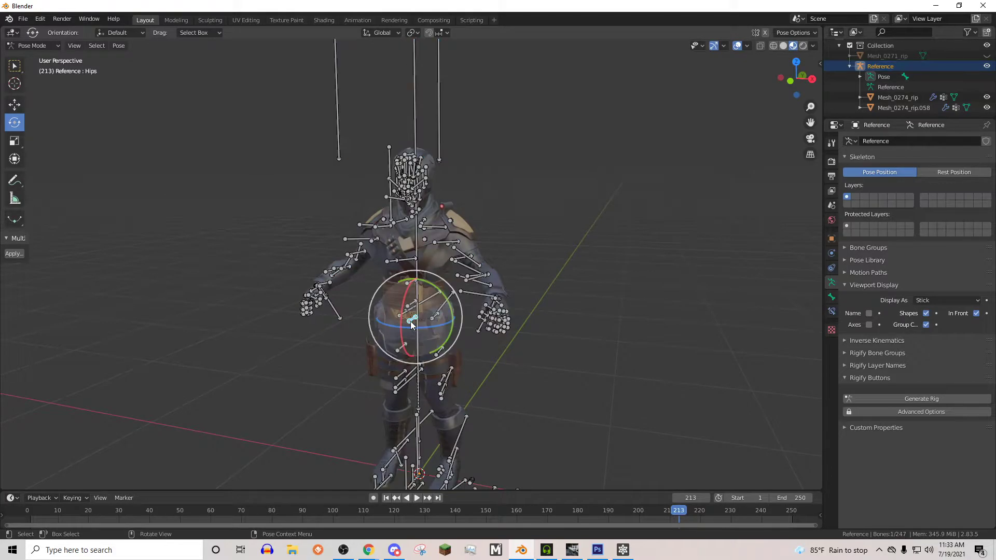
middle_drag(410, 322, 517, 307)
Step: Move the Hips bone to test the mesh deformation, then undo the move
key(g)
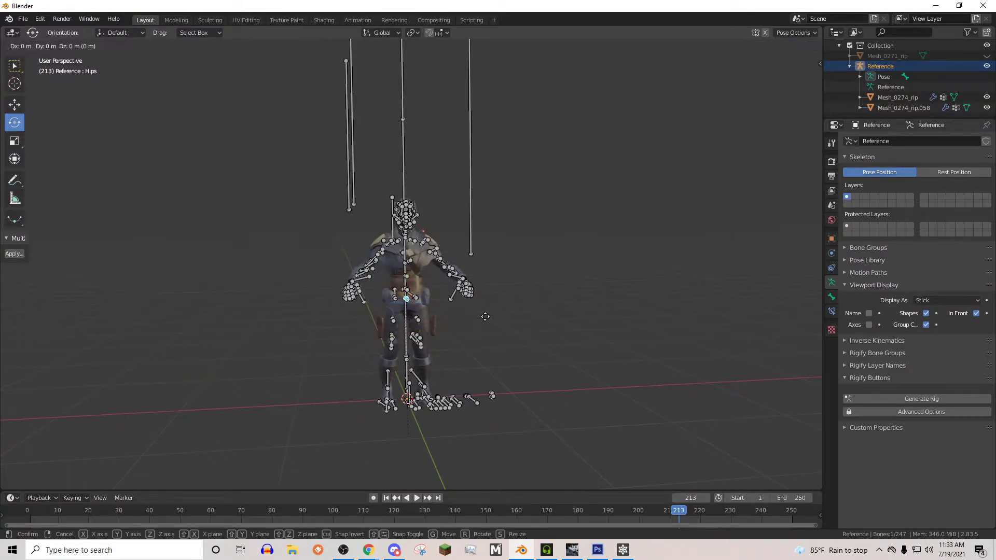
click(541, 324)
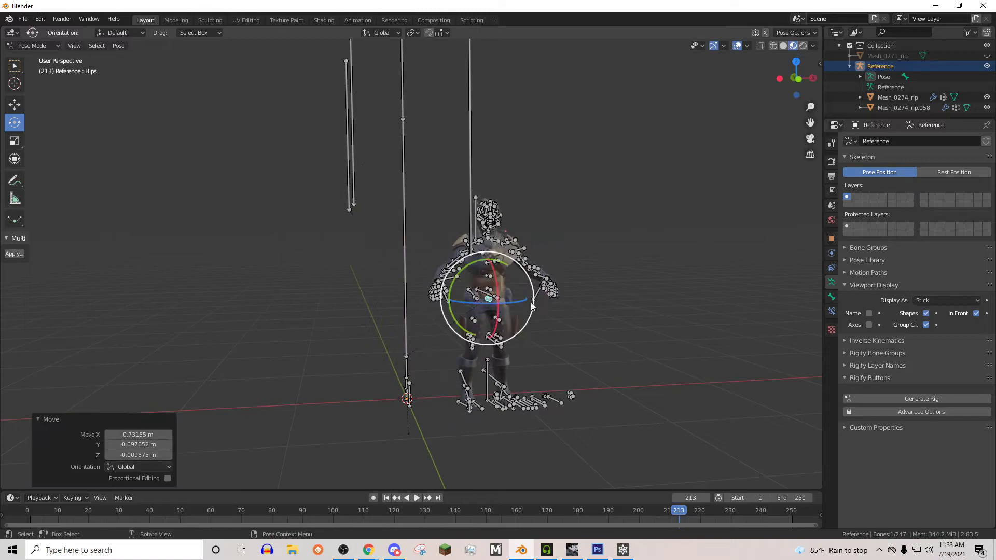
key(g)
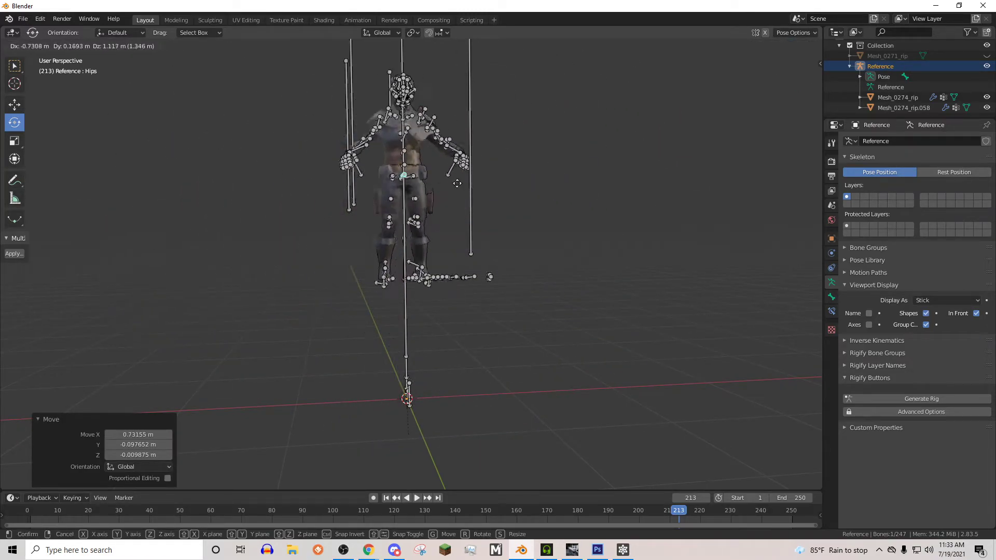
click(424, 245)
middle_drag(425, 245, 534, 253)
key(ctrl+z)
scroll(534, 253, up, 6)
Step: Return to Object Mode, deselect all and hide the Reference armature to inspect the character
click(40, 47)
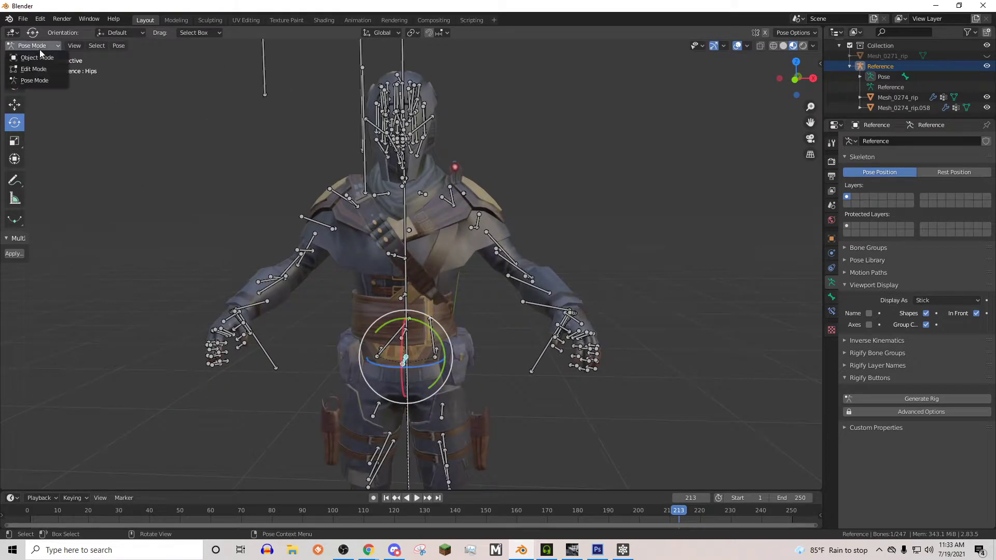
click(43, 56)
click(359, 206)
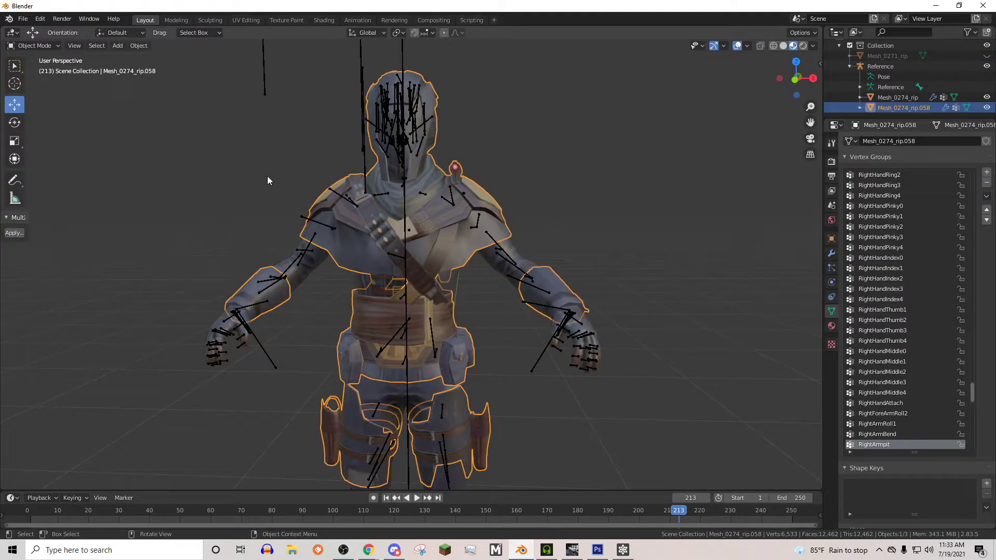
click(42, 48)
middle_drag(184, 185, 394, 192)
scroll(911, 299, down, 3)
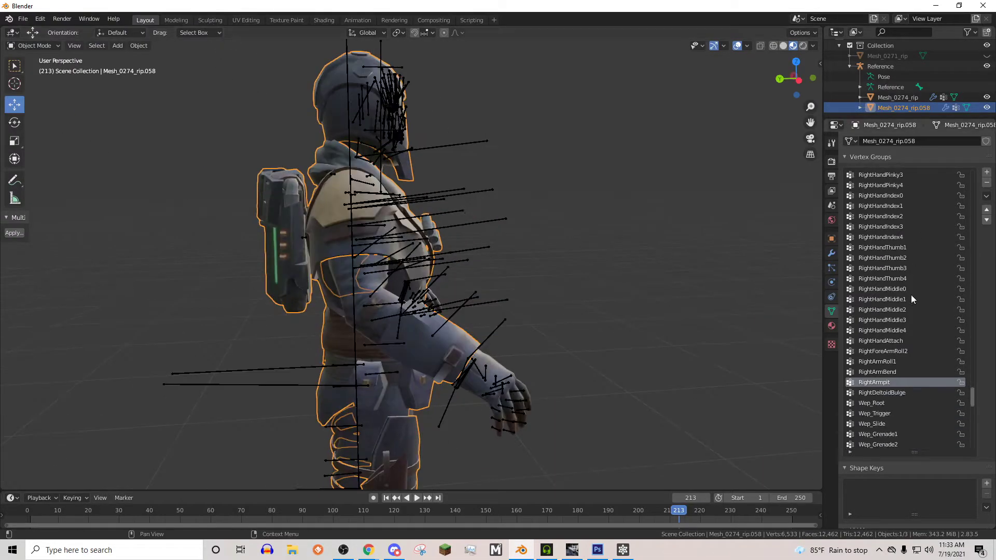
drag(972, 394, 970, 404)
middle_drag(563, 404, 395, 419)
scroll(393, 419, down, 6)
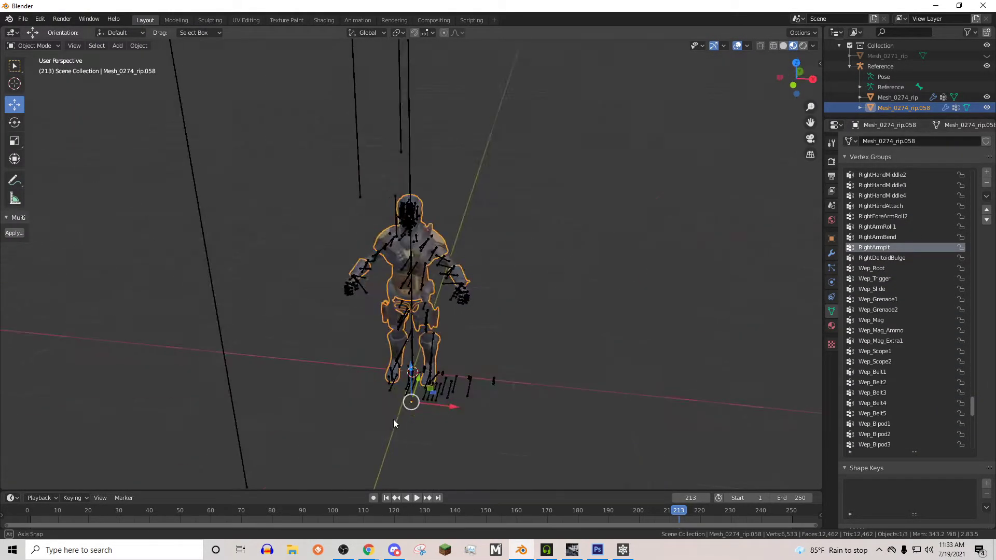
click(542, 346)
scroll(542, 351, up, 8)
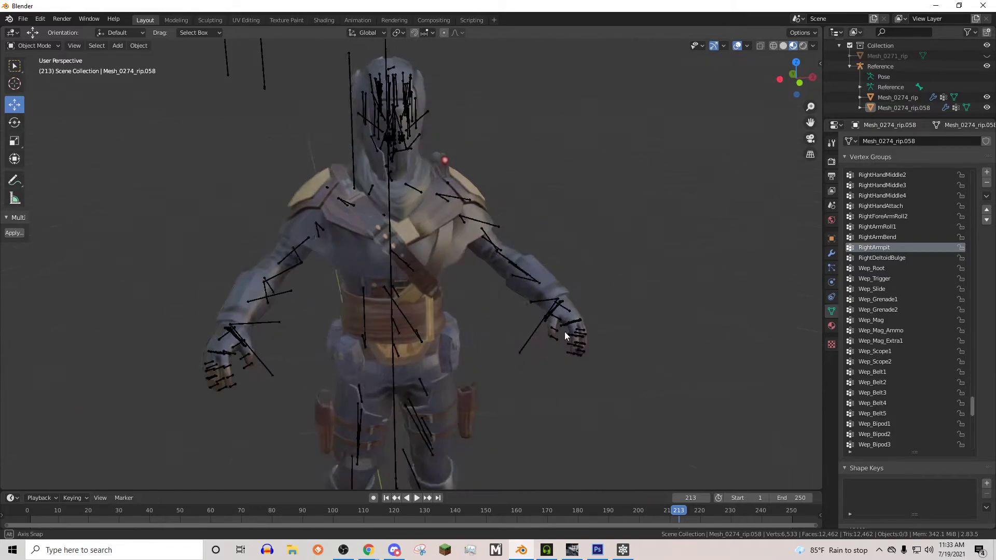
click(986, 65)
middle_drag(456, 197, 600, 202)
Step: Delete the leftover Mesh_0271_rip, show the Reference armature again and check the body mesh's material
click(894, 68)
scroll(891, 67, up, 1)
click(884, 65)
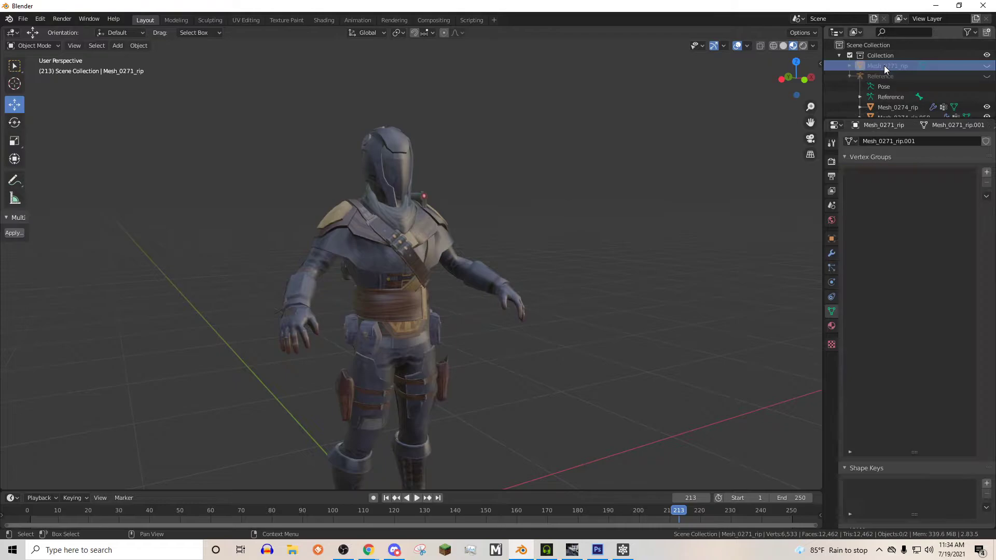
right_click(884, 65)
click(885, 66)
click(987, 66)
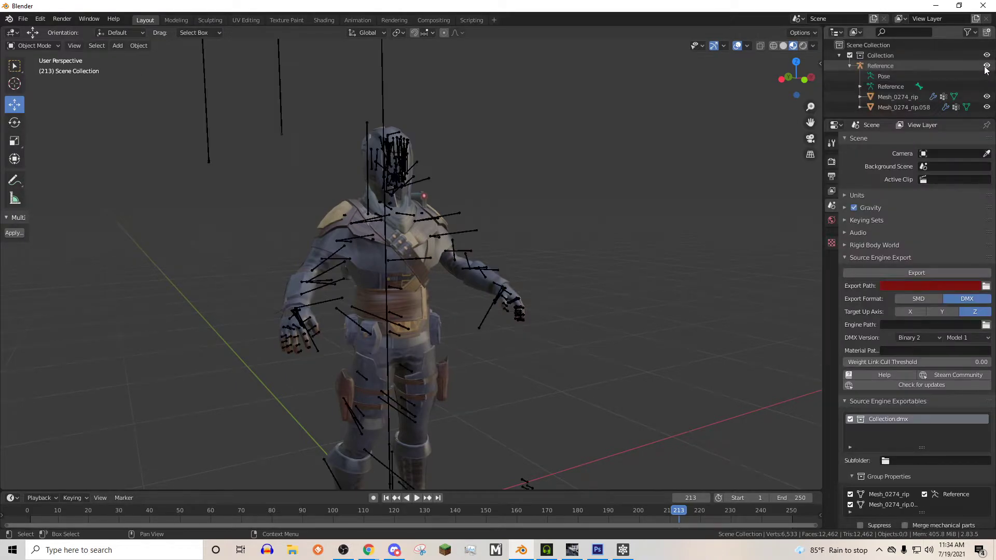
click(907, 98)
click(832, 326)
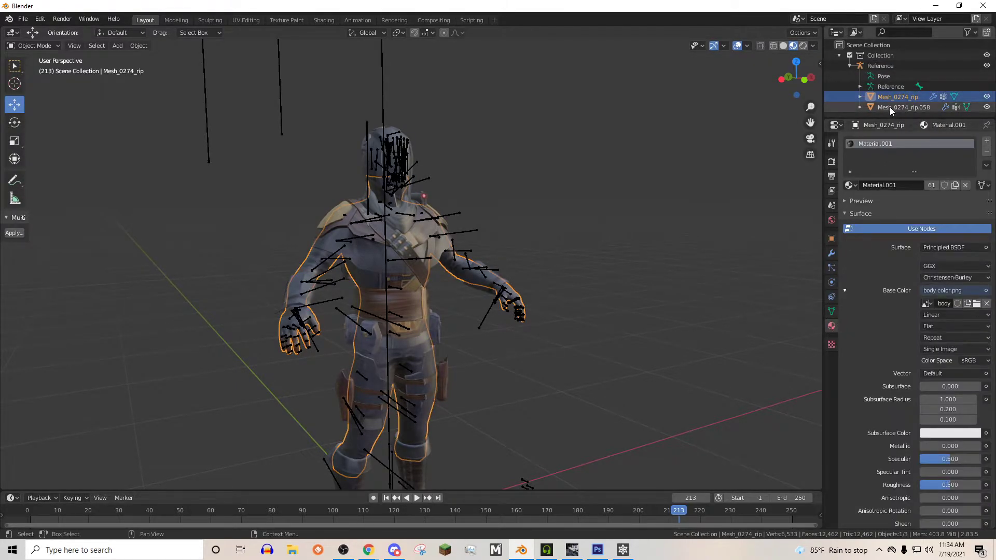
click(593, 188)
middle_drag(593, 188, 489, 188)
Step: Export the scene as FBX named Robaku Meshy.fbx with Scale 0.01
click(23, 19)
mouse_move(41, 167)
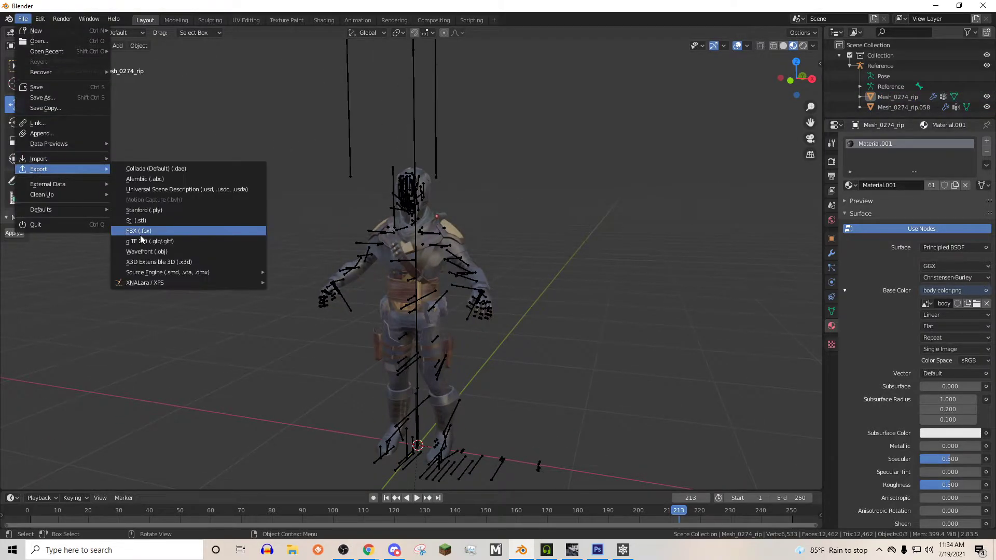
click(144, 231)
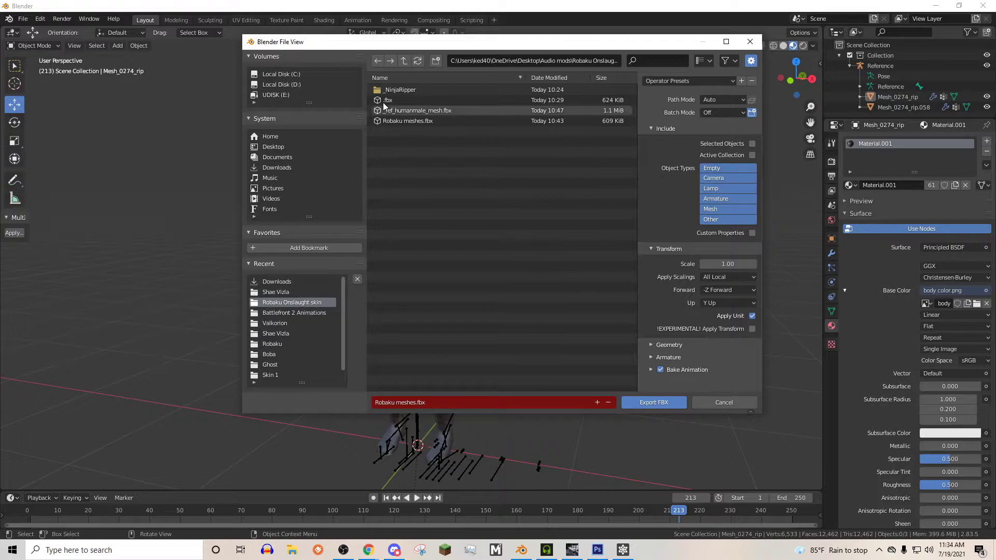
click(382, 402)
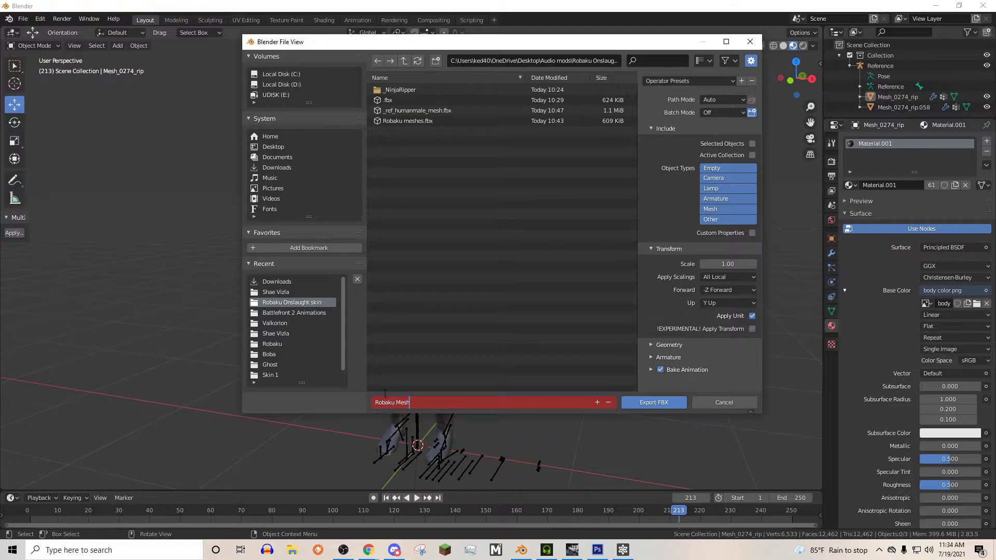
click(722, 264)
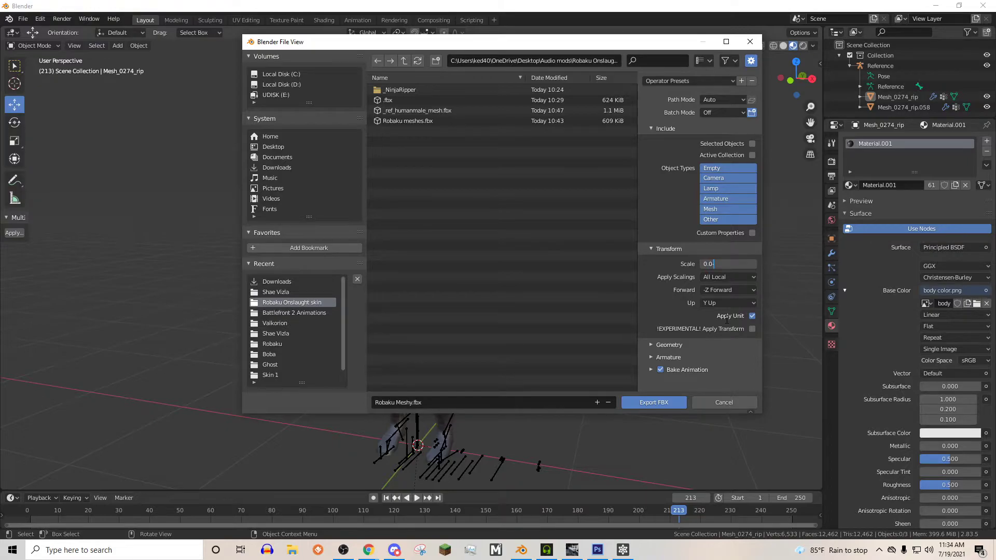
text(0.01)
click(663, 248)
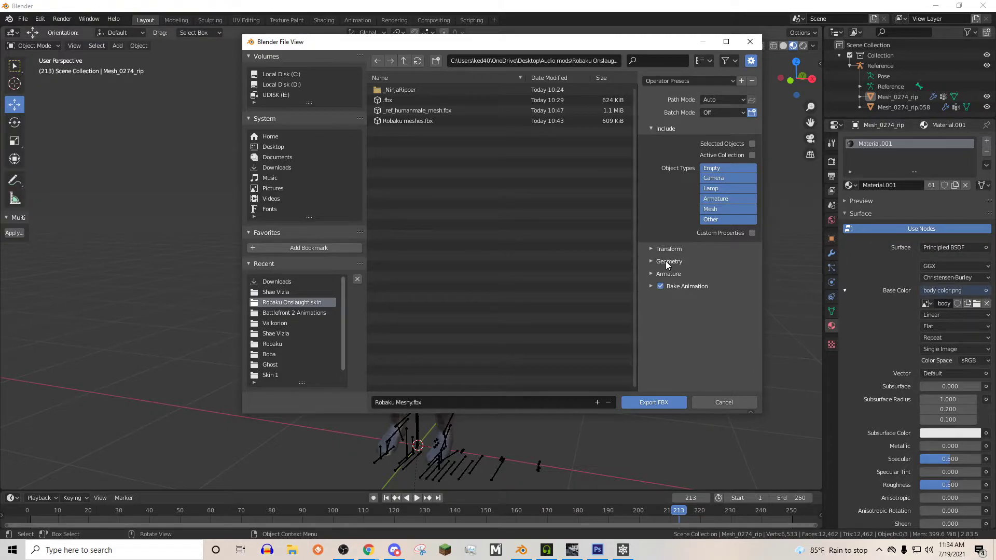
click(665, 260)
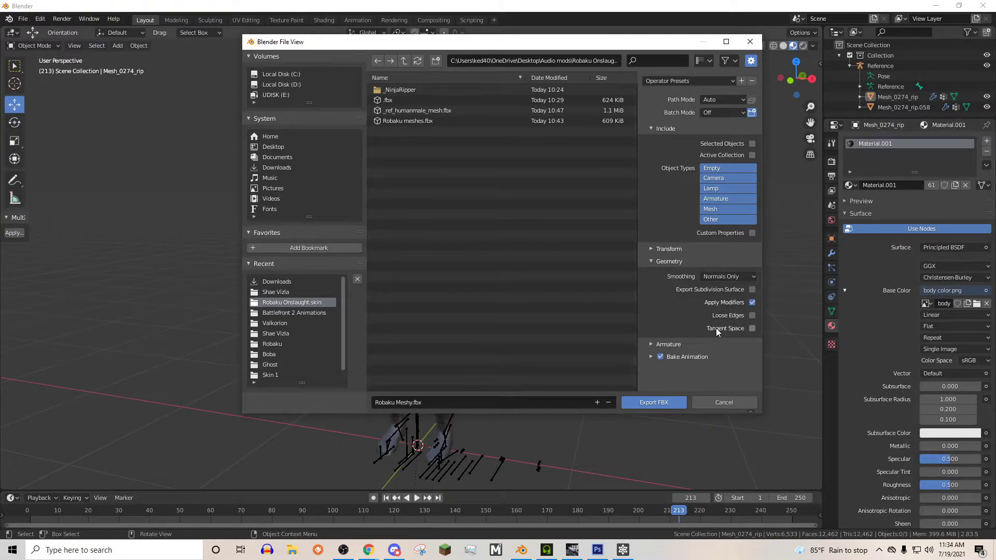
click(655, 403)
Step: Import Robaku meshes.fbx from the Robaku Onslaught skin folder as an FBX
mouse_move(605, 236)
middle_down()
mouse_move(623, 242)
mouse_move(602, 237)
middle_up()
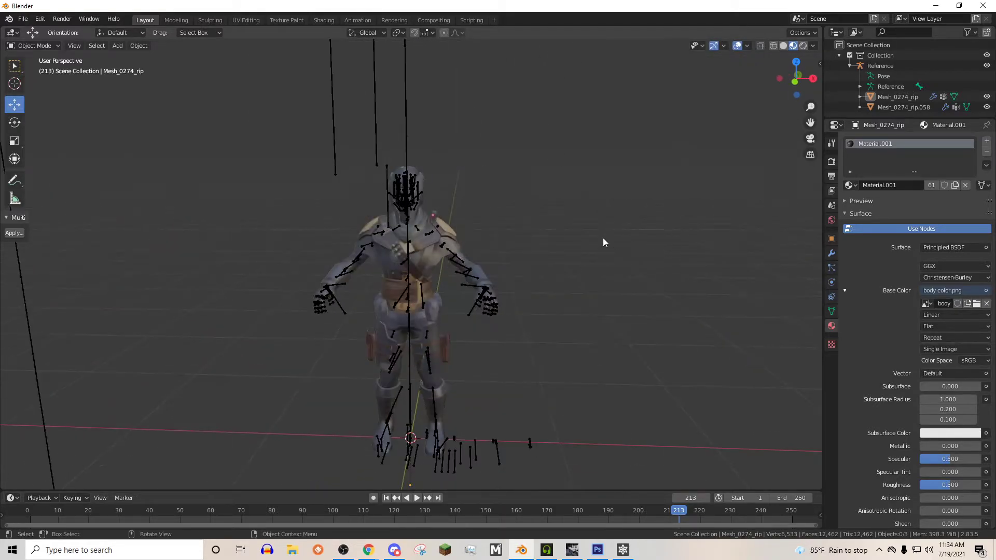
scroll(602, 229, up, 5)
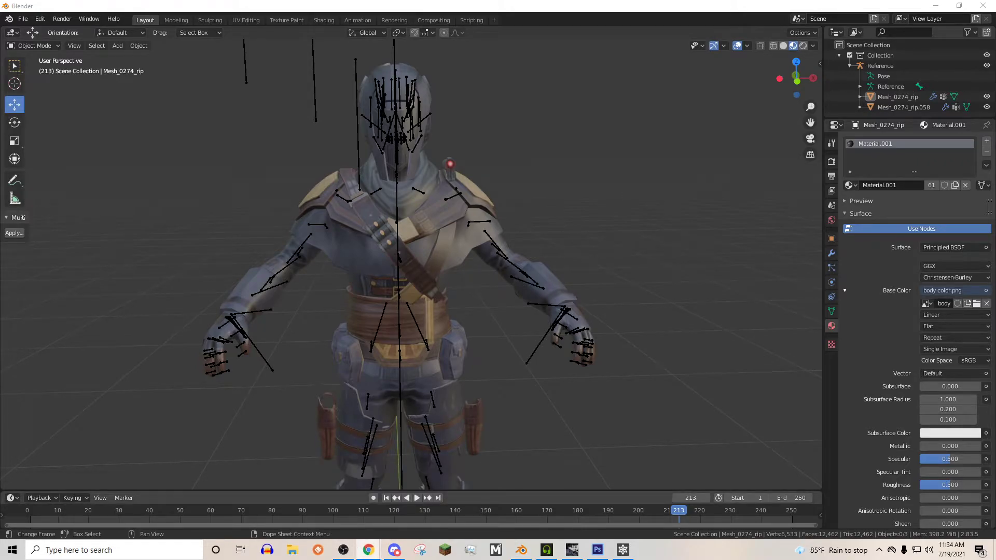
middle_drag(214, 261, 259, 260)
middle_drag(546, 247, 481, 246)
scroll(499, 248, down, 4)
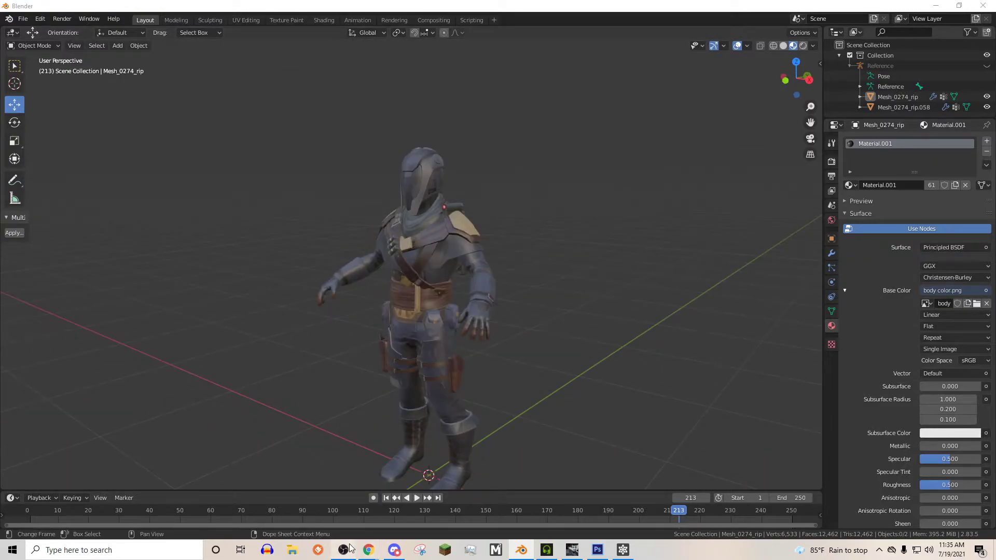
middle_drag(418, 259, 482, 260)
scroll(482, 259, up, 1)
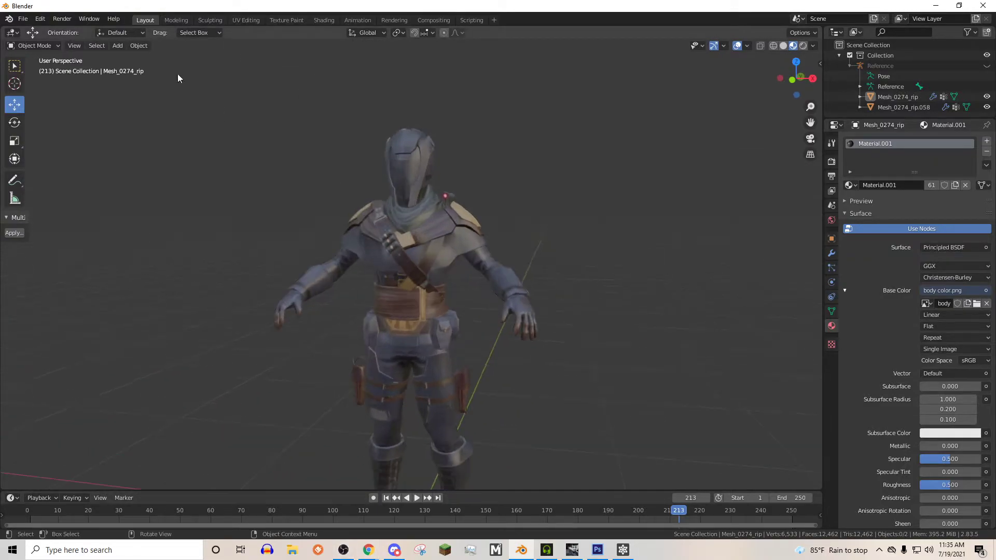
click(25, 19)
mouse_move(44, 160)
click(125, 230)
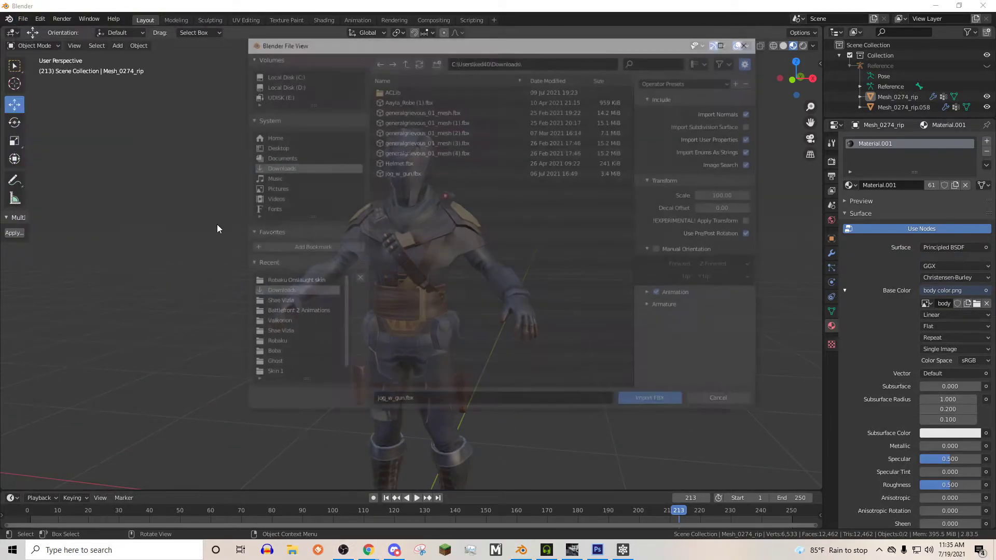
drag(356, 64, 289, 50)
click(218, 288)
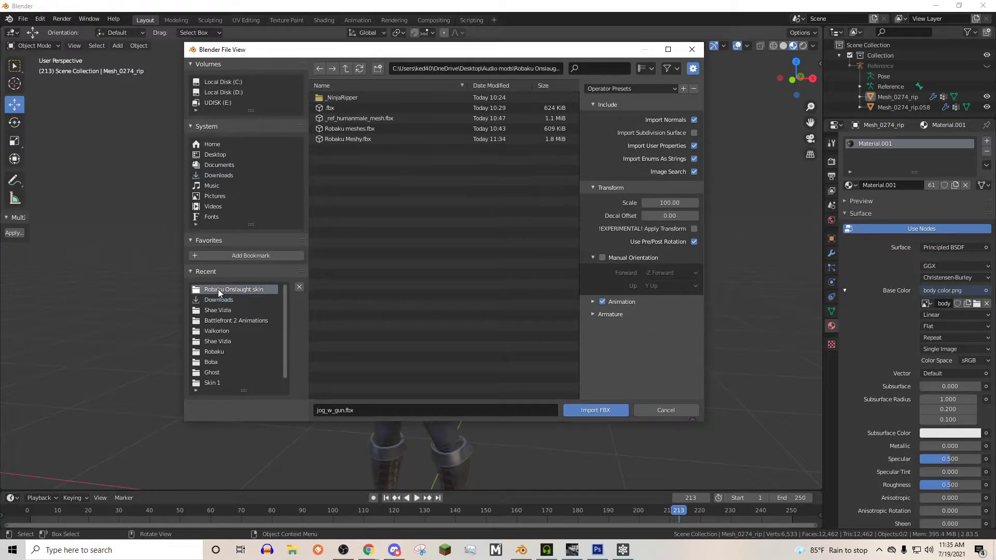
click(347, 130)
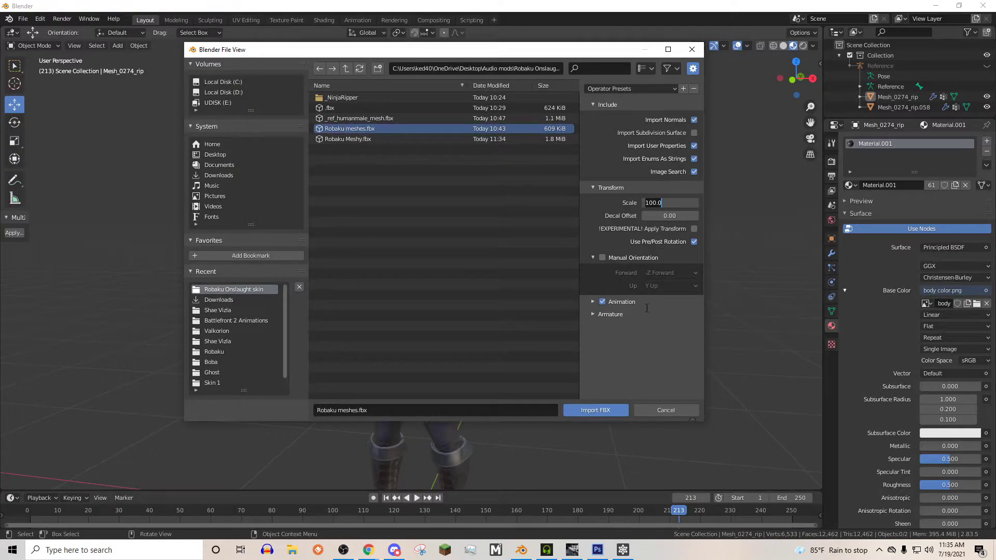
click(588, 414)
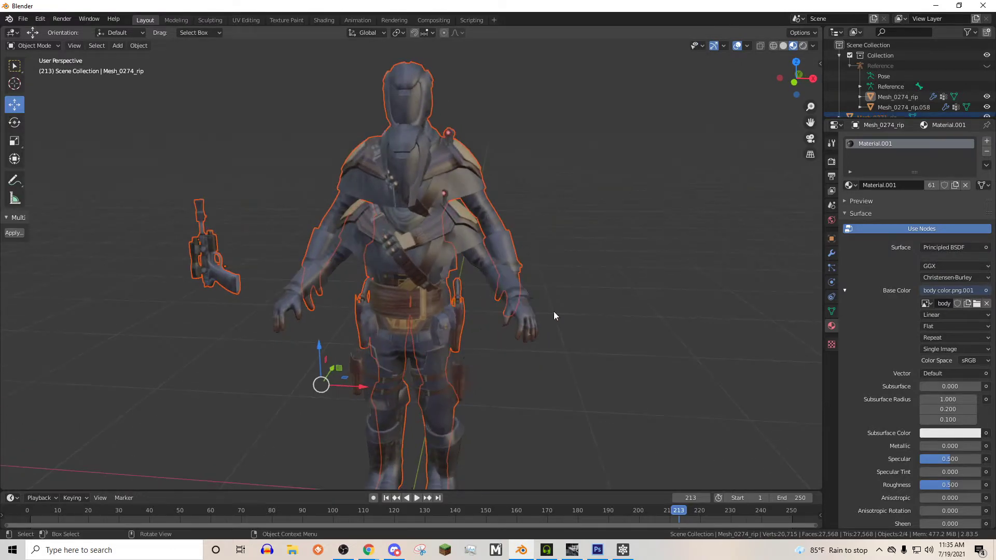
Step: Delete the duplicate imported character body, keeping the blaster
scroll(289, 231, down, 4)
click(308, 259)
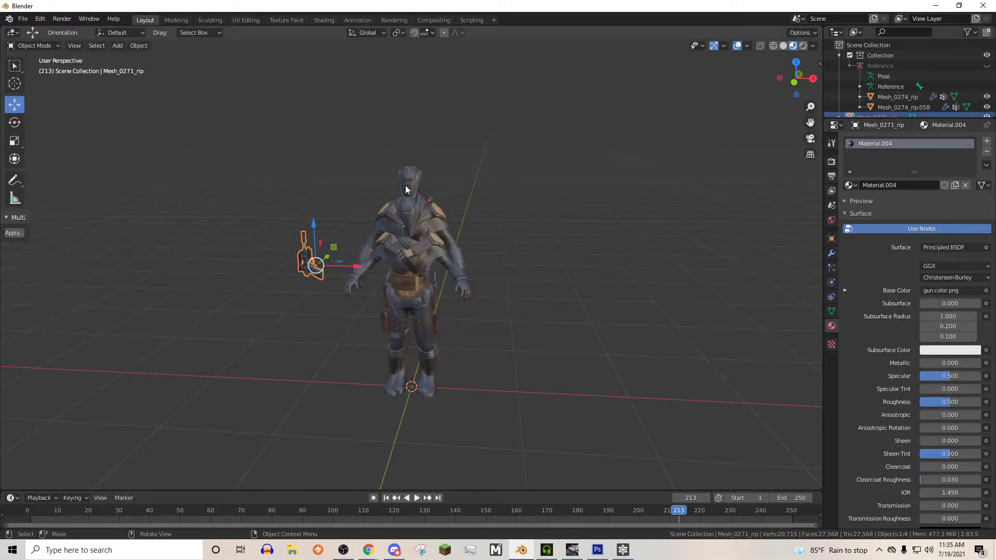
click(410, 192)
key(Delete)
scroll(347, 220, up, 2)
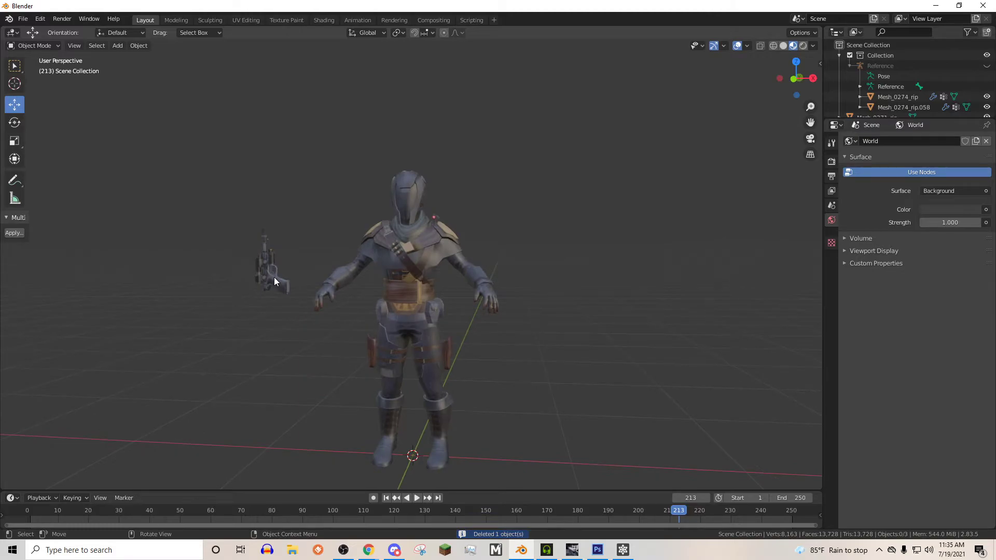
Step: Rotate the blaster 90° about the Z axis
click(274, 277)
middle_drag(273, 277, 372, 276)
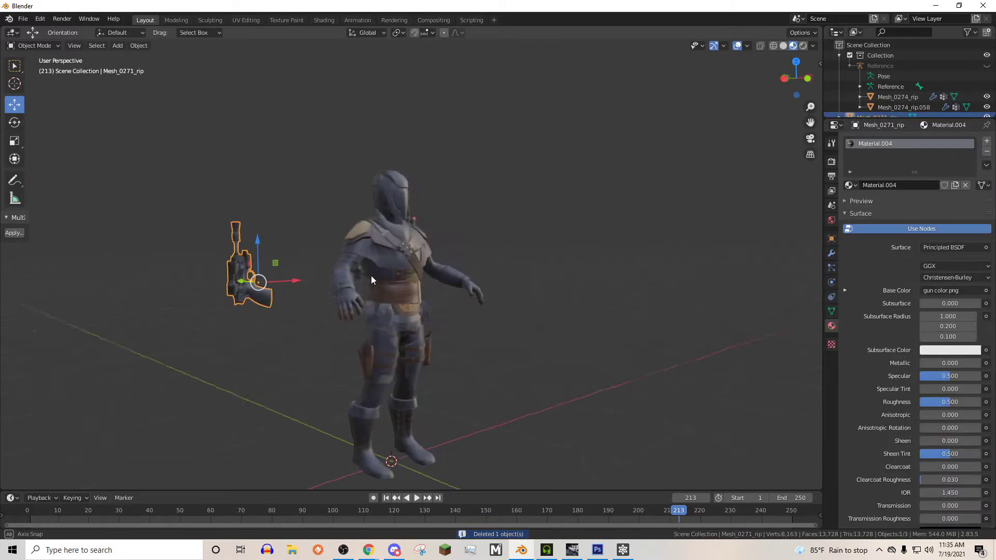
click(14, 122)
mouse_move(270, 284)
mouse_down()
mouse_move(254, 277)
mouse_move(266, 275)
mouse_move(264, 284)
mouse_up()
middle_drag(264, 283, 238, 272)
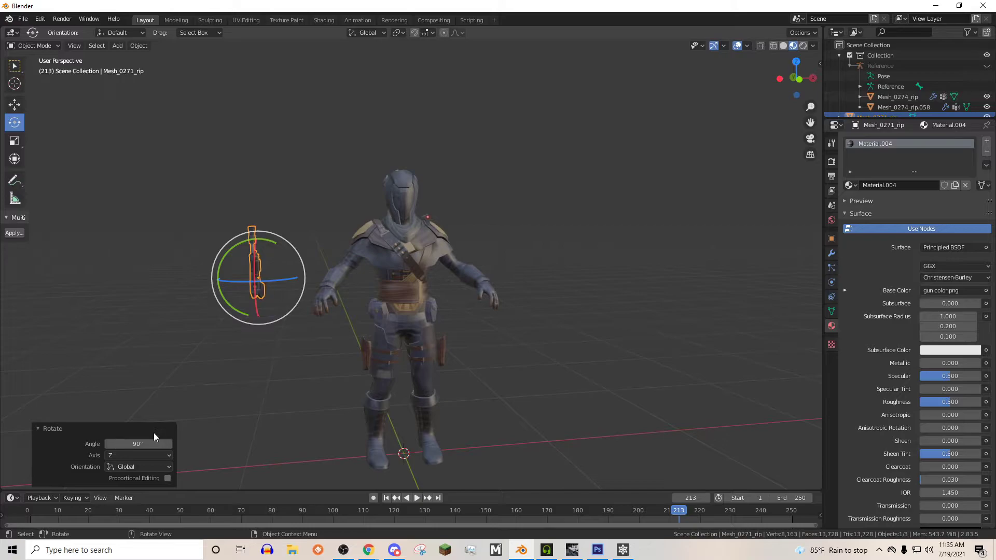
Step: Move the blaster 1.2018 m along X so it sits by the character's hip
middle_drag(279, 300, 338, 254)
click(14, 104)
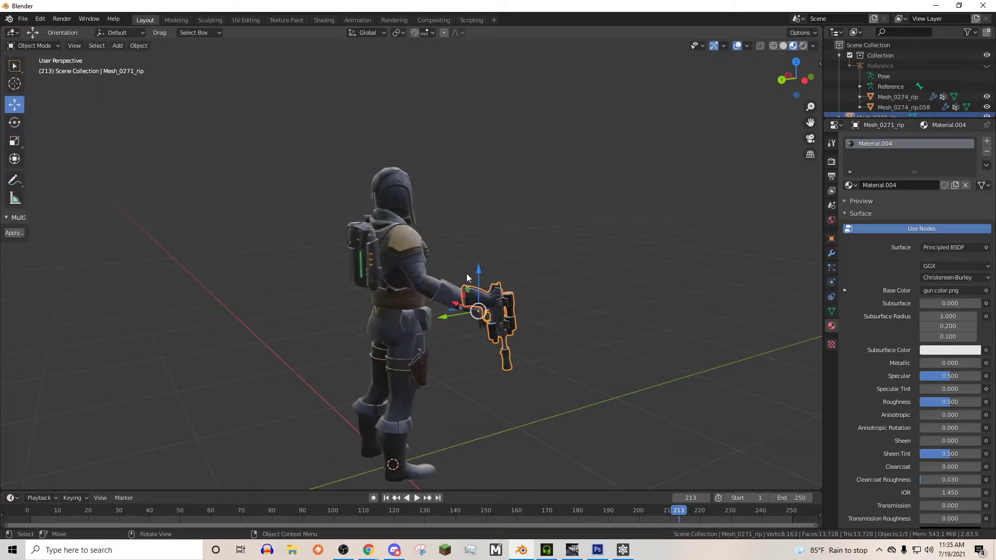
drag(466, 278, 467, 330)
middle_drag(467, 329, 549, 322)
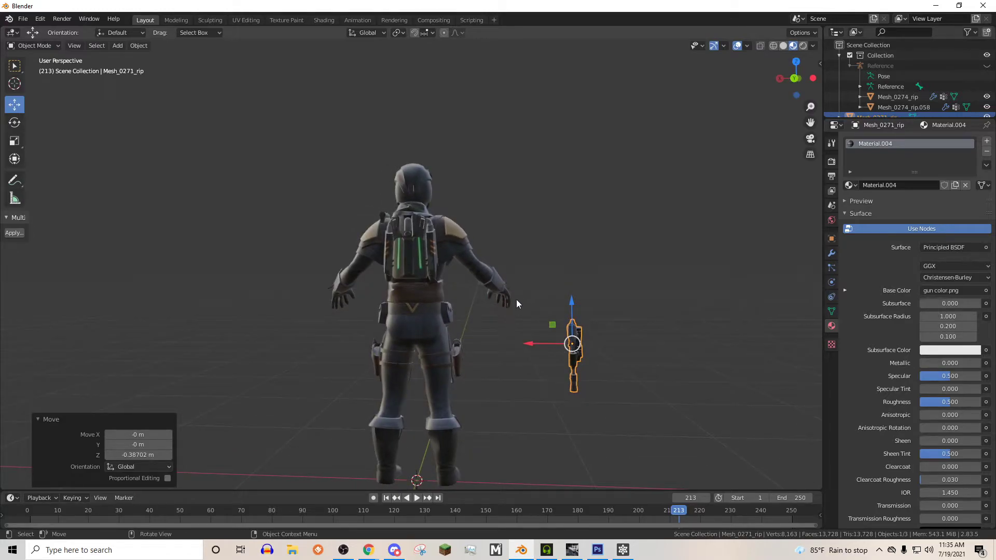
drag(552, 349, 343, 348)
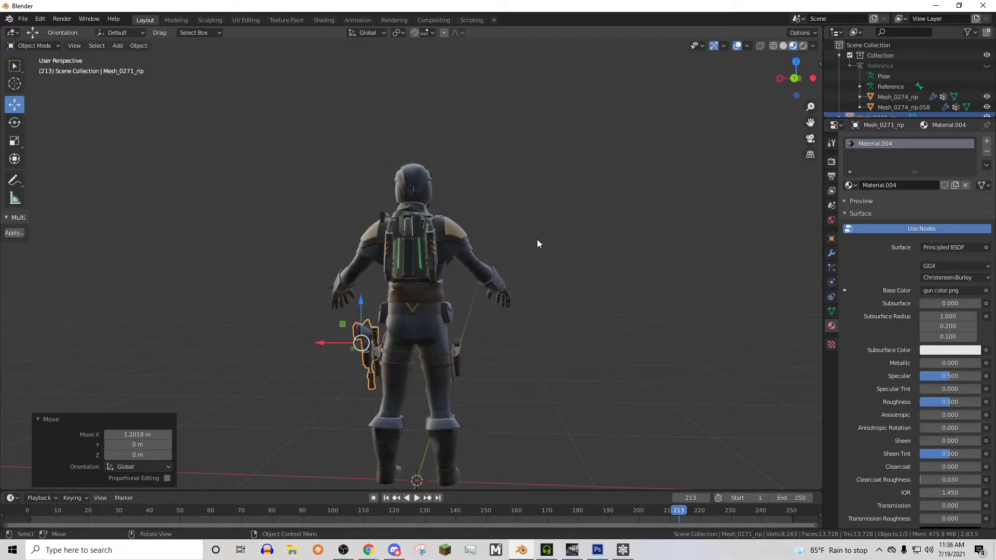
scroll(466, 378, up, 3)
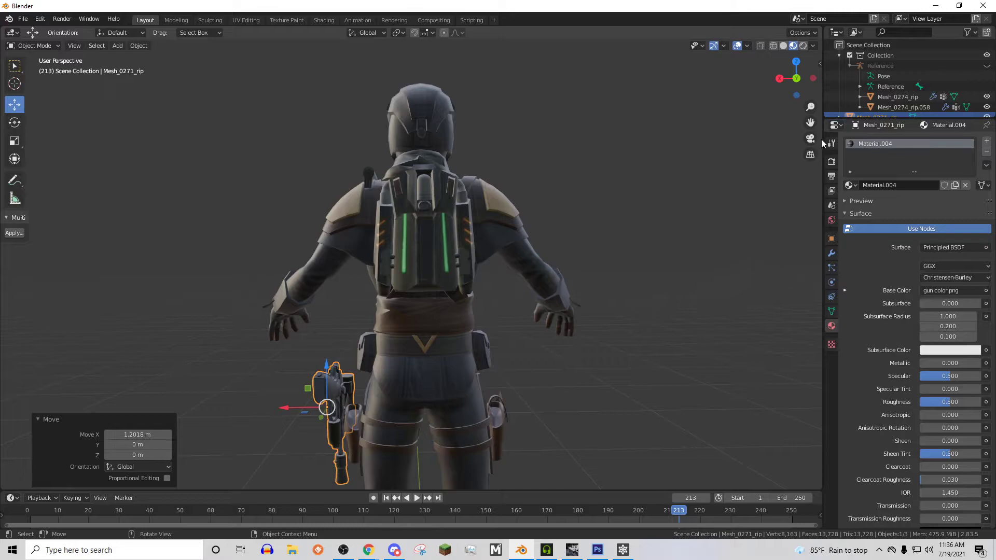
Step: From a side view of the hip, tilt the blaster about its vertical axis
drag(810, 122, 896, 0)
scroll(521, 225, up, 3)
middle_drag(521, 225, 401, 185)
click(17, 124)
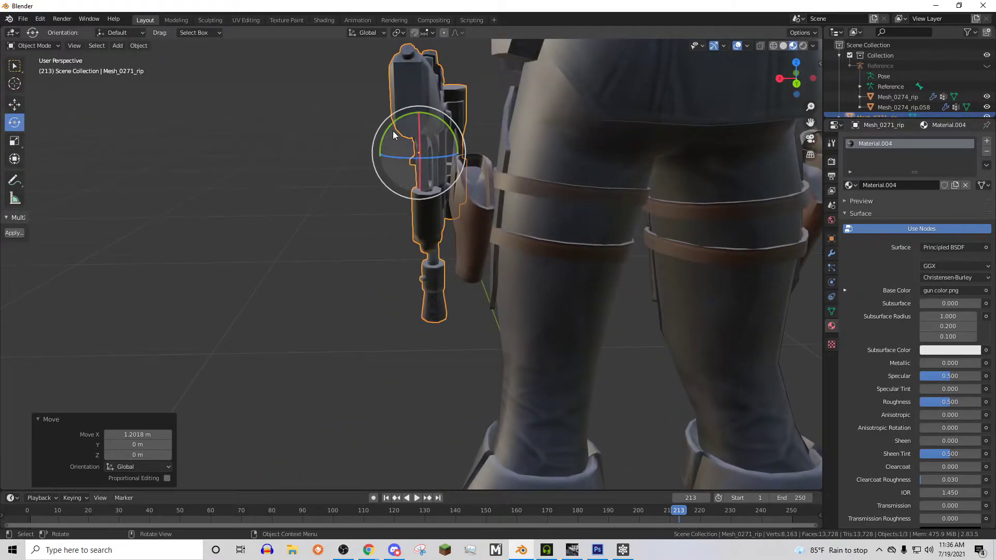
drag(400, 160, 411, 160)
middle_drag(434, 169, 436, 129)
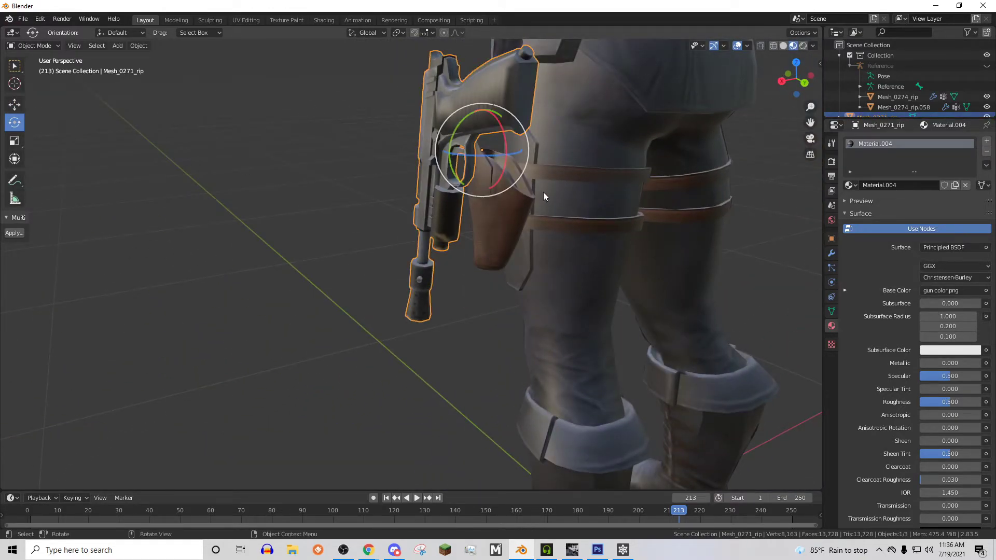
middle_drag(543, 195, 312, 196)
Step: Shift the blaster along X and Y until it sits in the thigh holster
click(14, 104)
drag(366, 162, 433, 165)
middle_drag(433, 165, 575, 206)
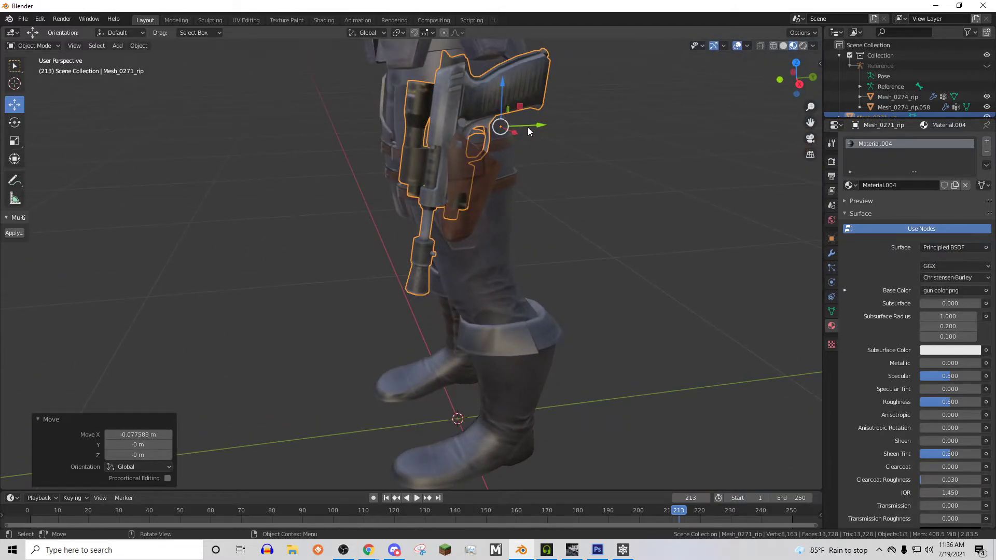
drag(532, 123, 553, 123)
middle_drag(540, 161, 477, 145)
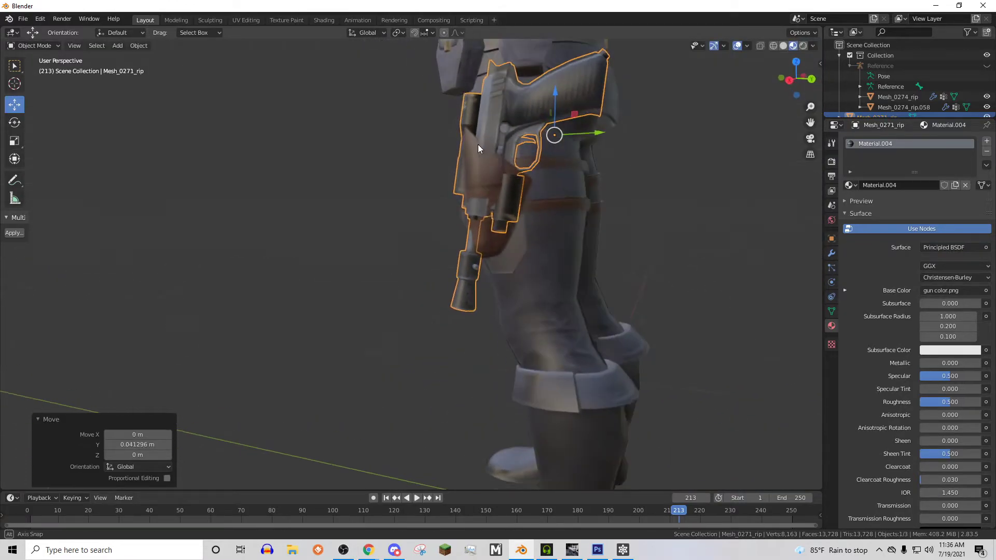
Step: Trackball-rotate the blaster to match the holster, then nudge it slightly along X
click(14, 122)
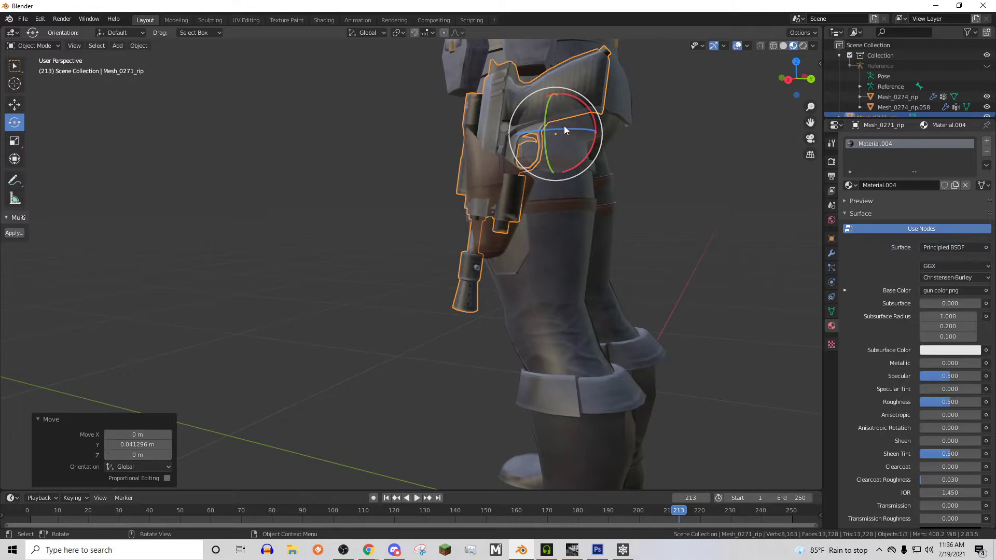
drag(564, 126, 549, 155)
middle_drag(217, 158, 109, 164)
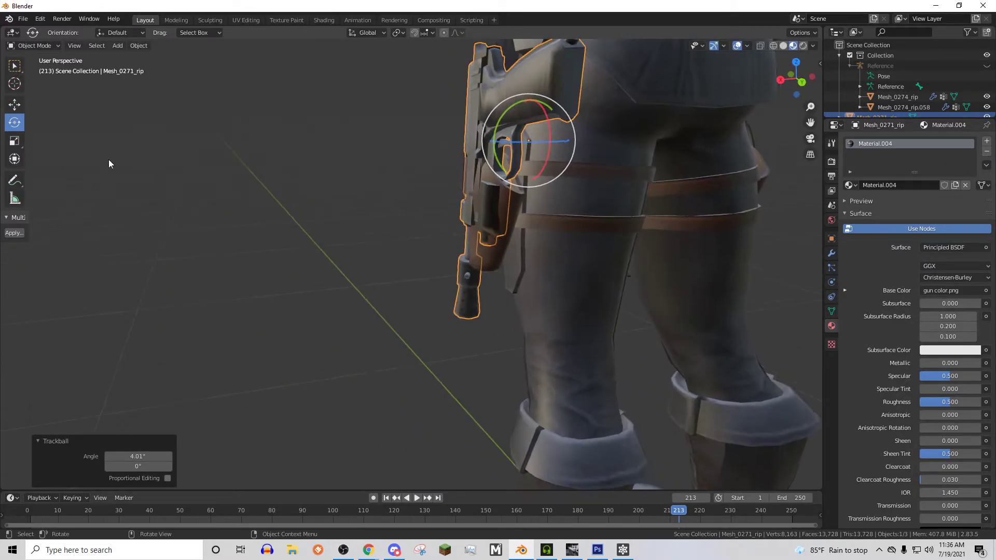
click(14, 104)
middle_drag(547, 139, 505, 165)
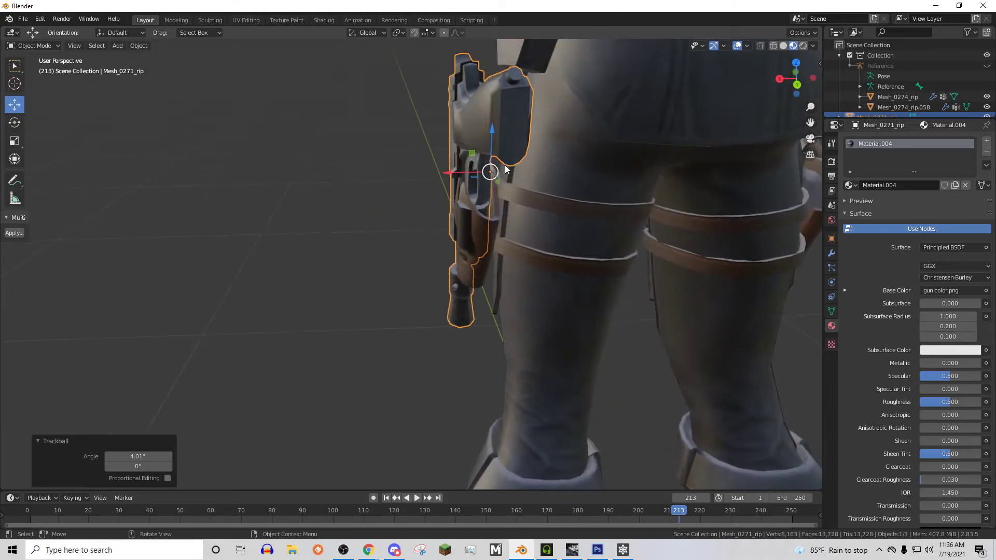
drag(461, 180, 470, 180)
Step: Apply a final small trackball tilt (2.86°/0.573°) and check the fit from the front
click(298, 193)
middle_drag(298, 193, 405, 281)
click(386, 275)
click(14, 123)
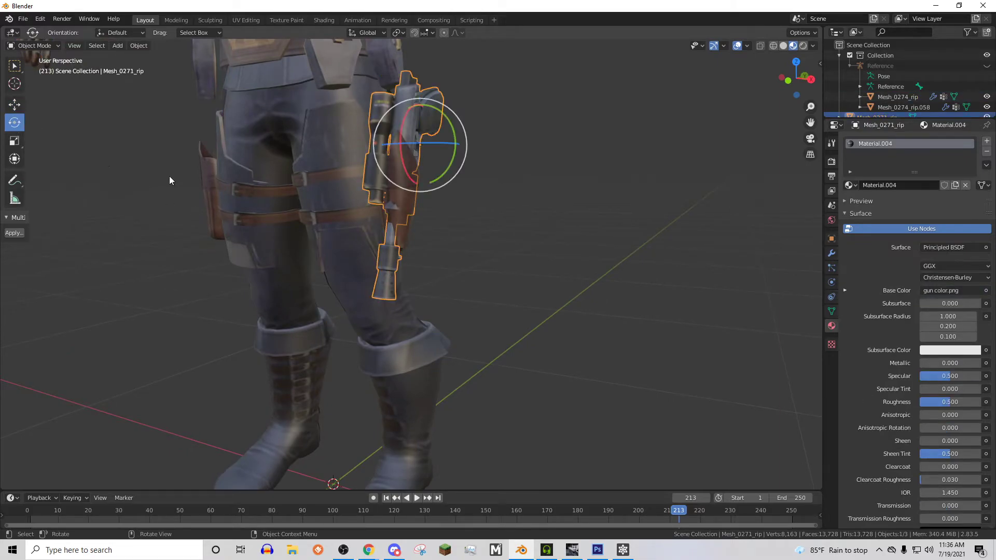
drag(425, 169, 483, 187)
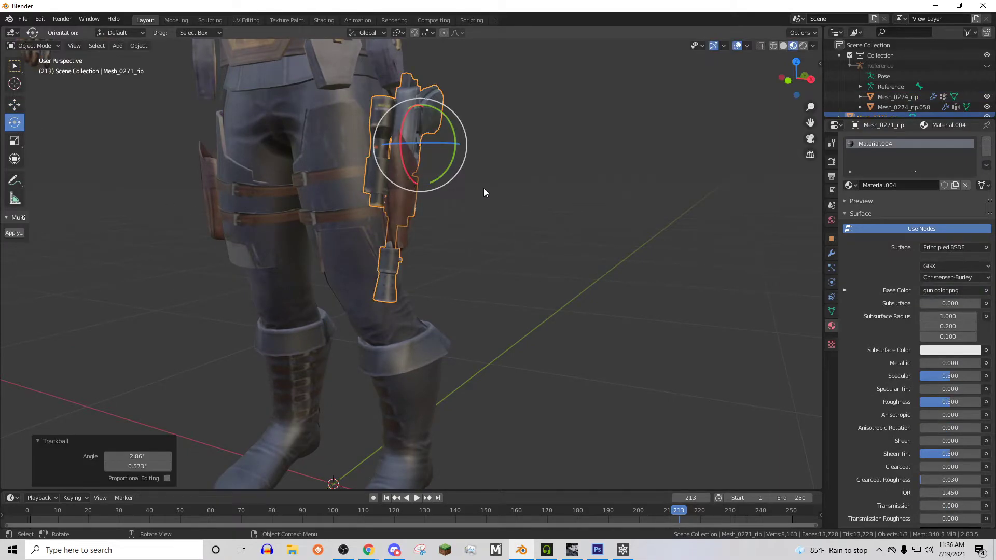
click(486, 189)
middle_drag(487, 191, 544, 220)
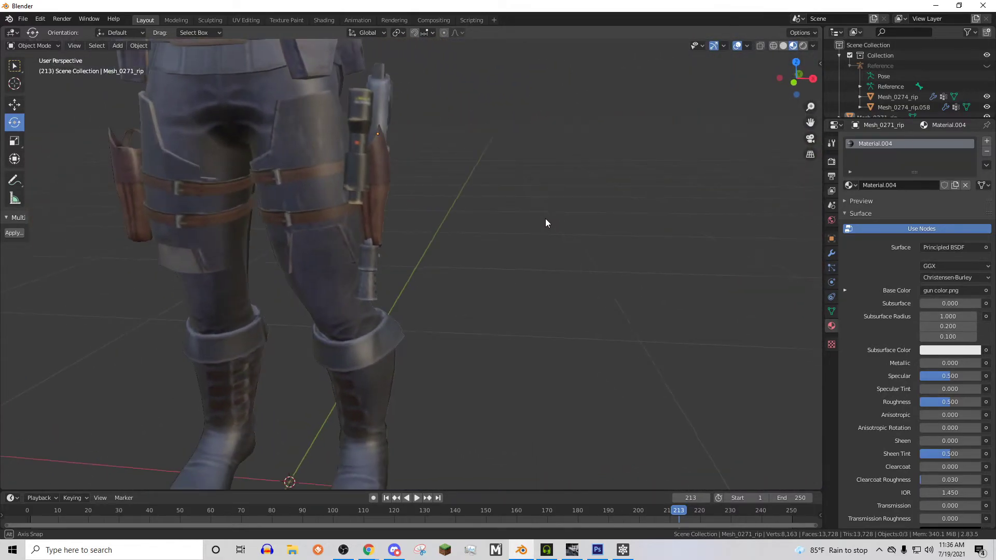
middle_drag(488, 203, 456, 171)
Step: Select the blaster and unhide the Reference armature in the Outliner
scroll(423, 179, up, 1)
click(440, 173)
scroll(916, 97, down, 1)
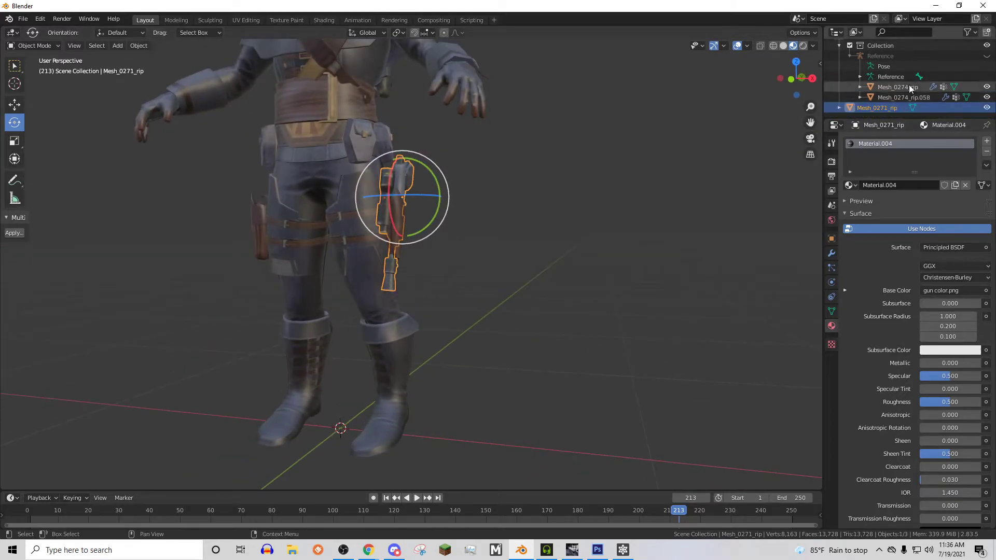
click(985, 55)
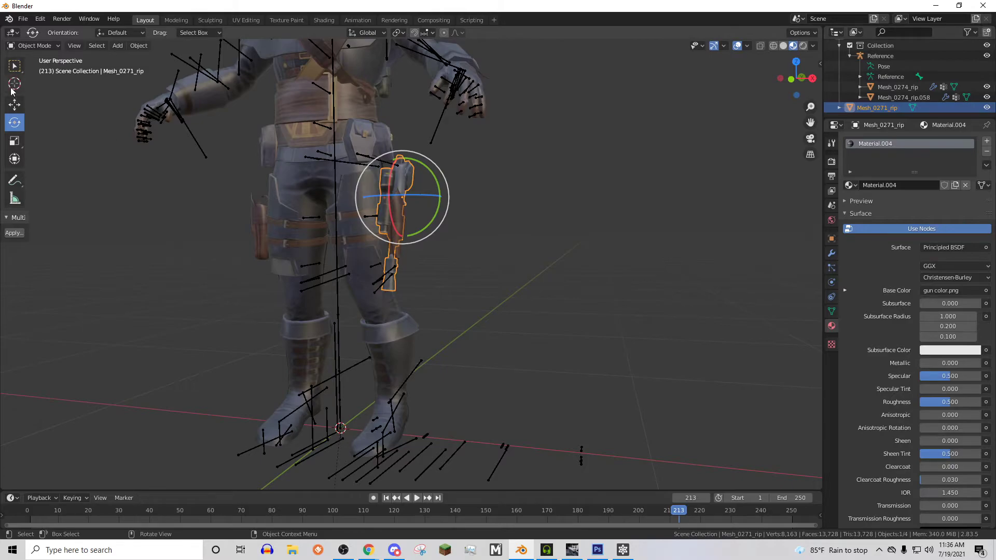
Step: Parent the blaster to the Reference armature using With Empty Groups
click(14, 65)
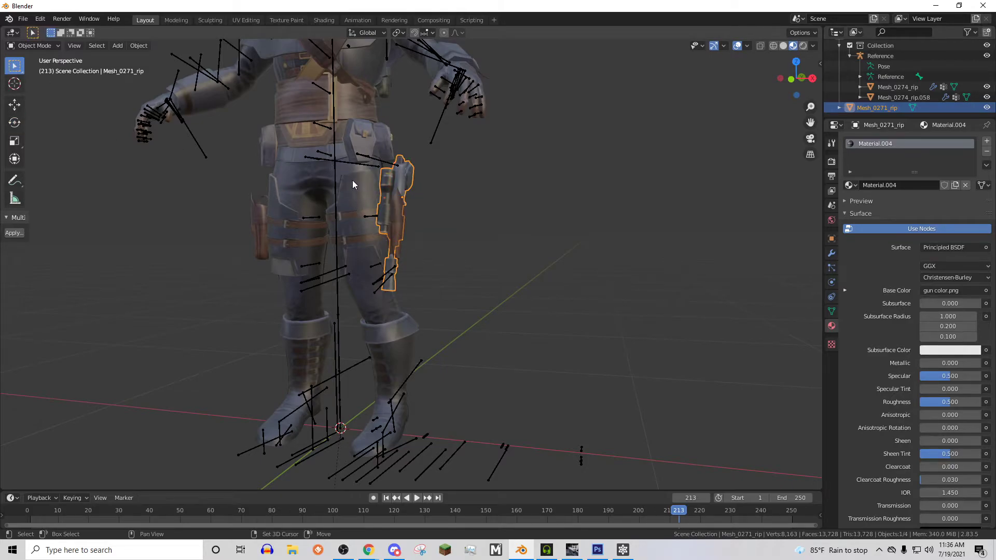
click(353, 179)
click(404, 182)
shift+click(371, 164)
right_click(372, 163)
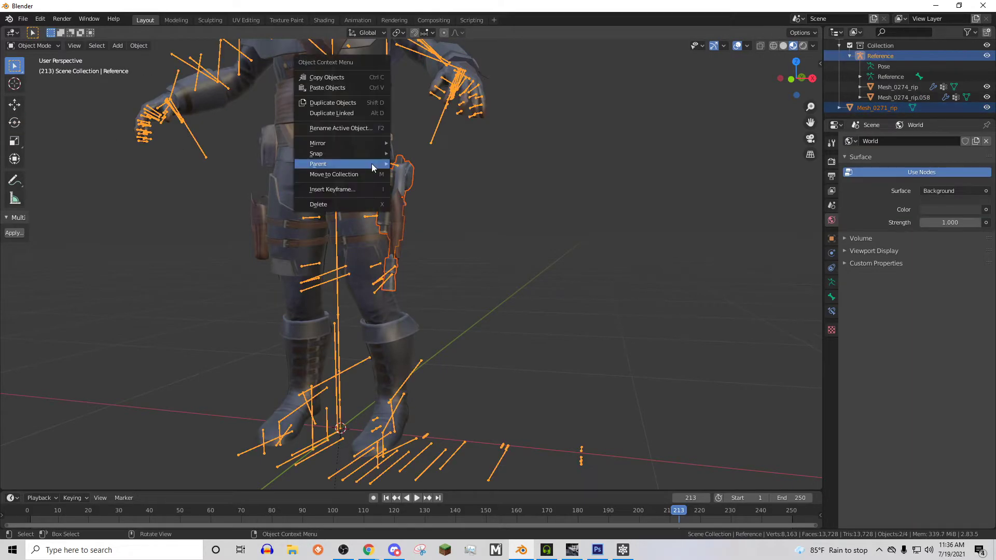
mouse_move(367, 165)
click(416, 187)
Step: Put the character body into Weight Paint mode to inspect its weights
click(510, 182)
middle_drag(509, 182, 432, 191)
click(486, 179)
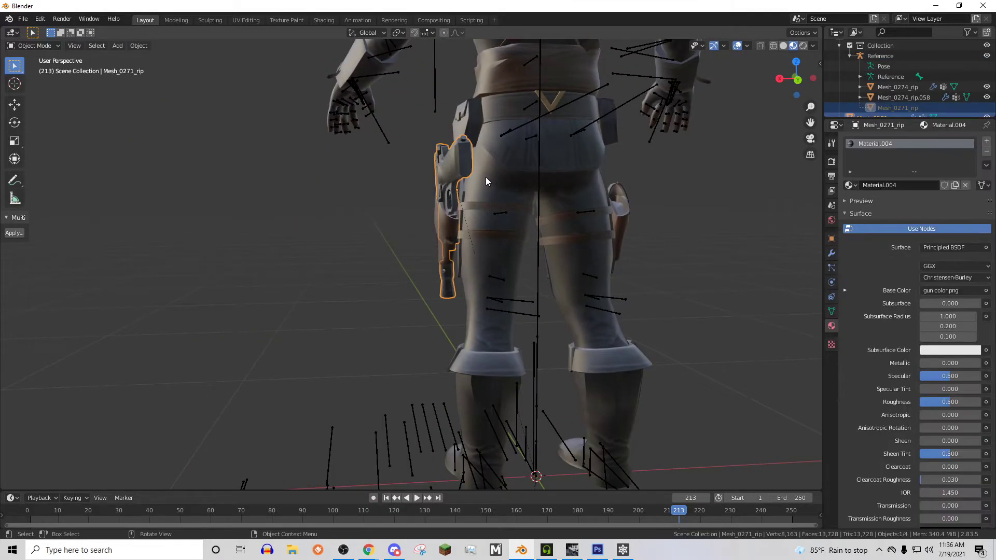
click(32, 46)
click(37, 102)
mouse_move(312, 178)
middle_down()
mouse_move(456, 211)
mouse_move(321, 155)
mouse_move(175, 118)
middle_up()
Step: Return to Object Mode, select the blaster, and display its LeftUpLegRoll vertex group
click(32, 45)
click(36, 57)
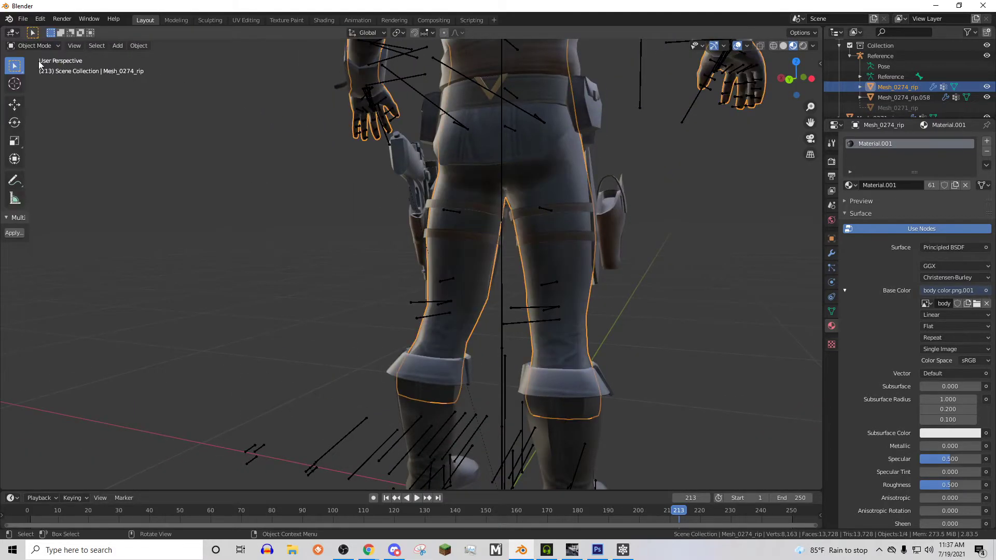
click(436, 139)
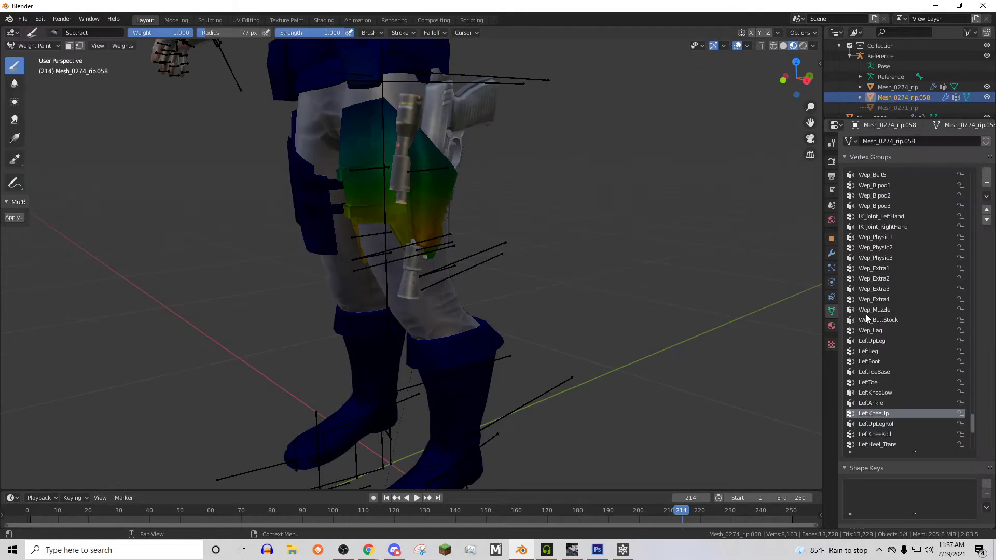
mouse_move(626, 216)
middle_down()
mouse_move(645, 211)
mouse_move(641, 177)
mouse_move(603, 176)
middle_up()
click(876, 424)
Step: Put the holstered blaster into Weight Paint mode with the Draw brush
click(34, 45)
click(36, 57)
click(505, 137)
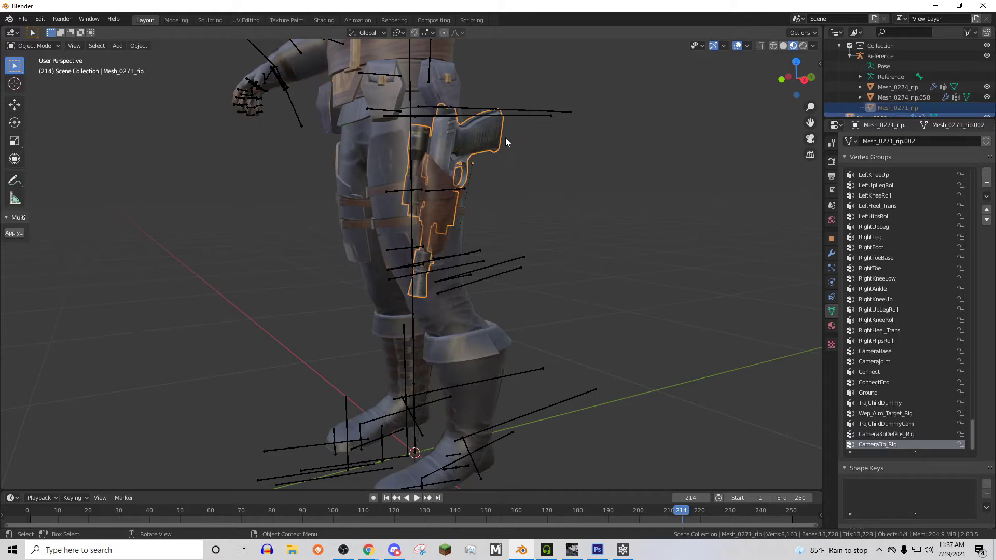
click(28, 46)
click(36, 103)
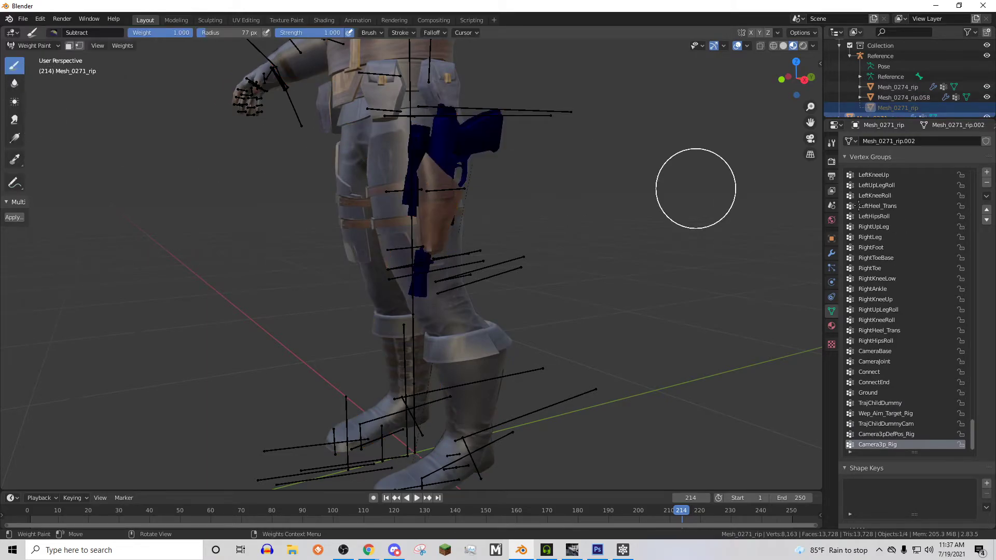
scroll(899, 378, up, 12)
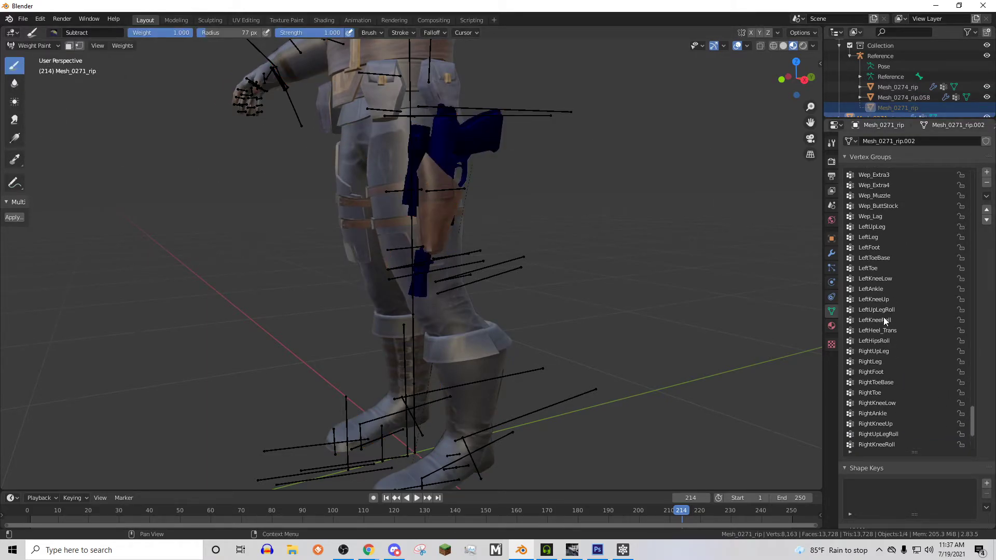
click(52, 33)
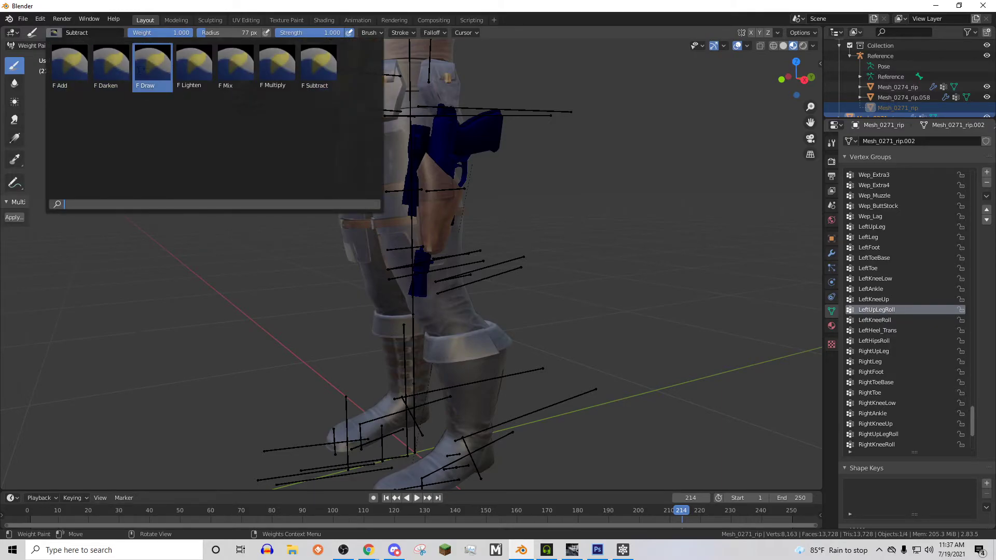
click(150, 73)
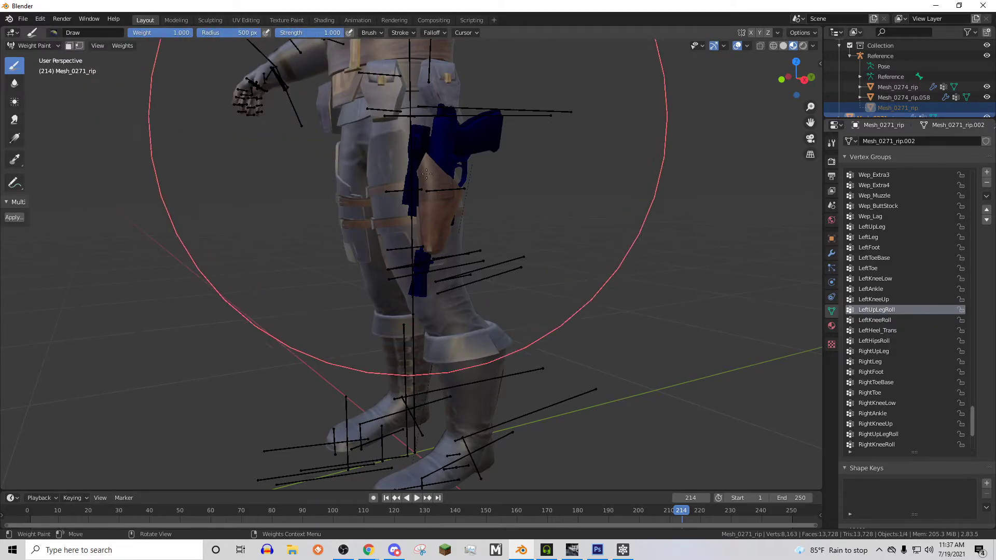
Step: Paint full LeftUpLegRoll weight over the blaster, hiding both body meshes to check it
middle_drag(427, 174, 475, 181)
drag(433, 168, 407, 254)
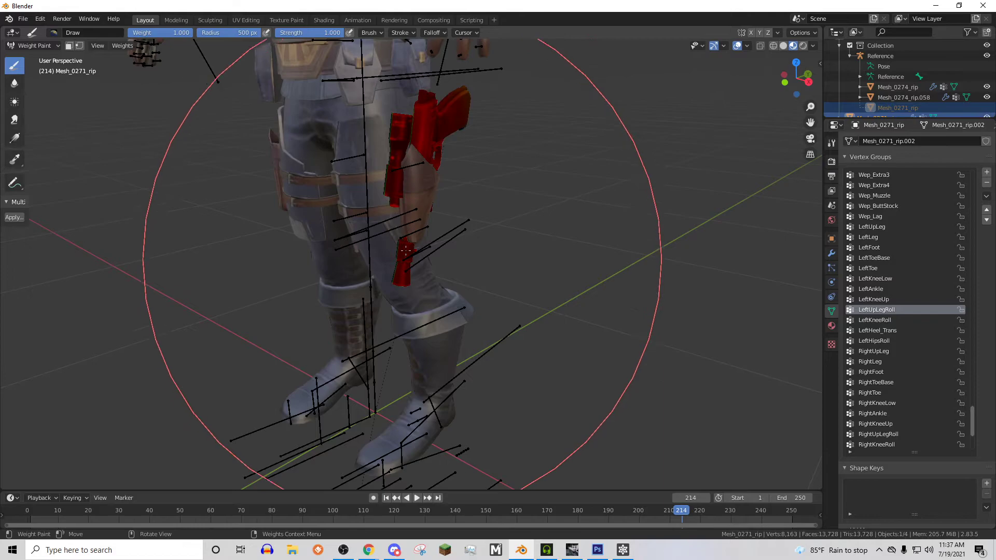
middle_drag(405, 251, 467, 233)
drag(986, 86, 986, 93)
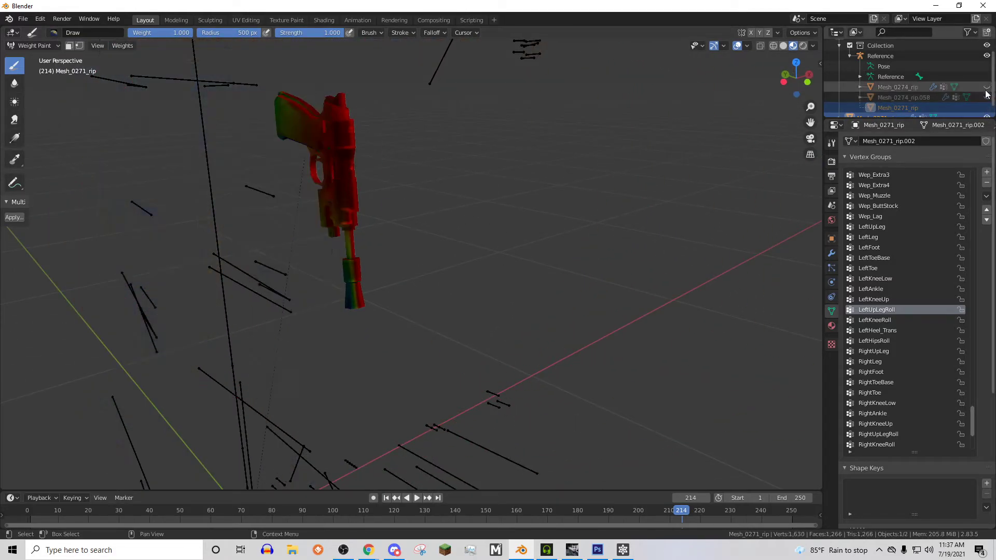
middle_drag(155, 120, 182, 121)
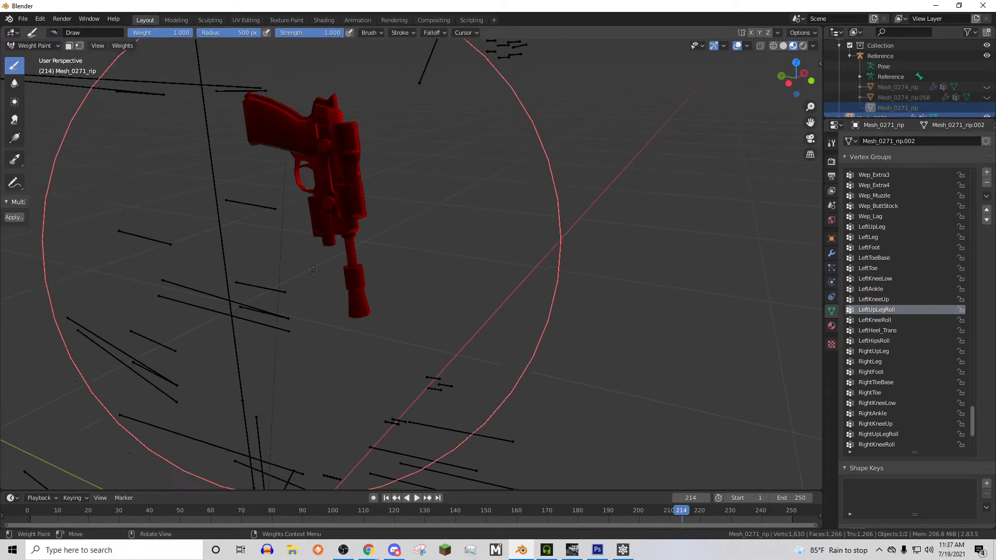
middle_drag(313, 270, 514, 121)
middle_drag(474, 281, 515, 263)
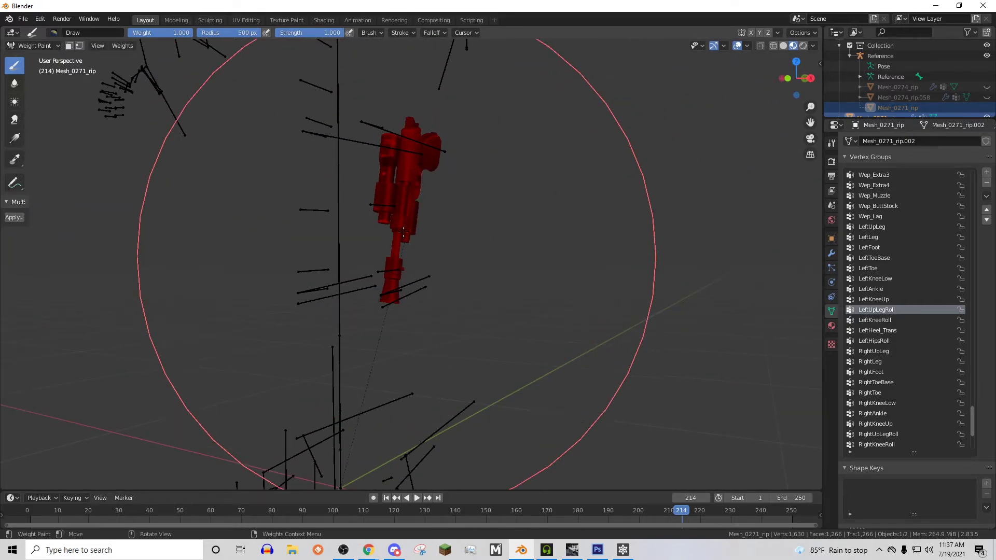
middle_drag(402, 232, 166, 67)
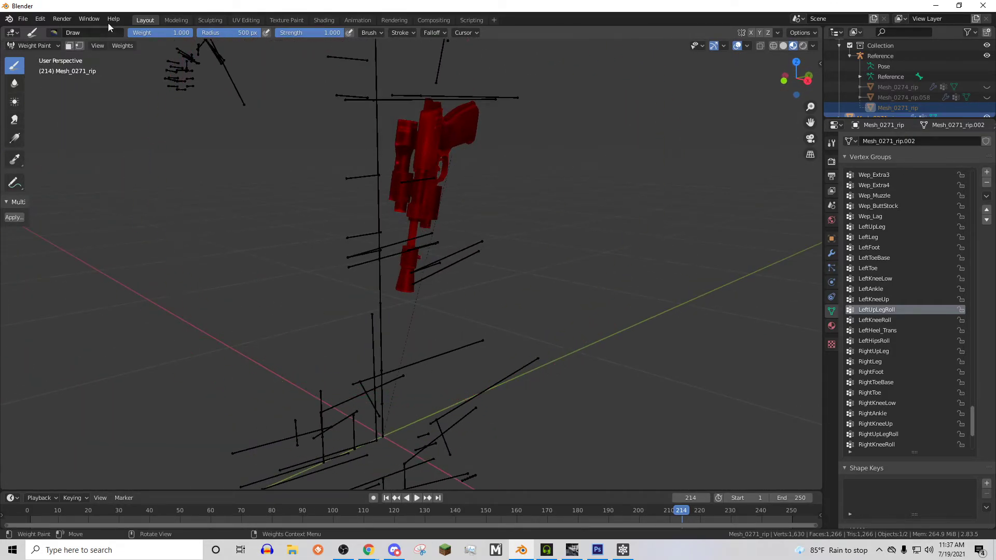
Step: Return to Object Mode and review the textured character's legs before switching to Photoshop
click(36, 58)
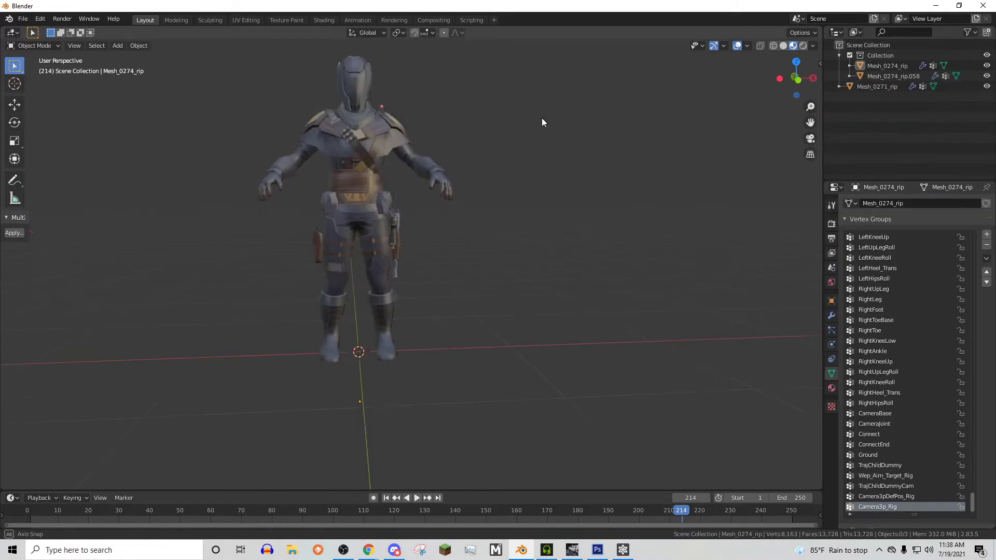
middle_drag(541, 117, 460, 137)
middle_drag(420, 172, 432, 163)
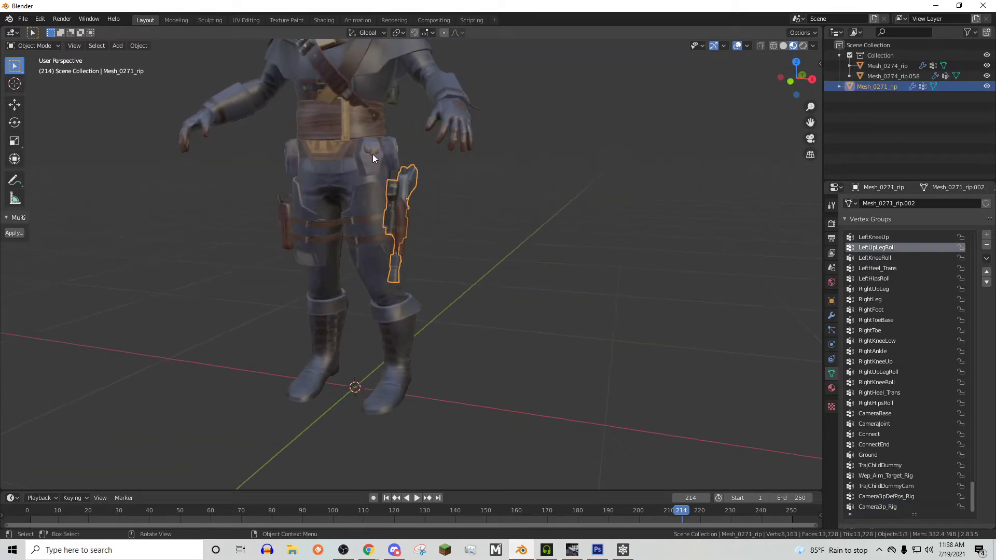
click(366, 154)
middle_drag(366, 154, 480, 382)
scroll(386, 139, down, 4)
click(598, 550)
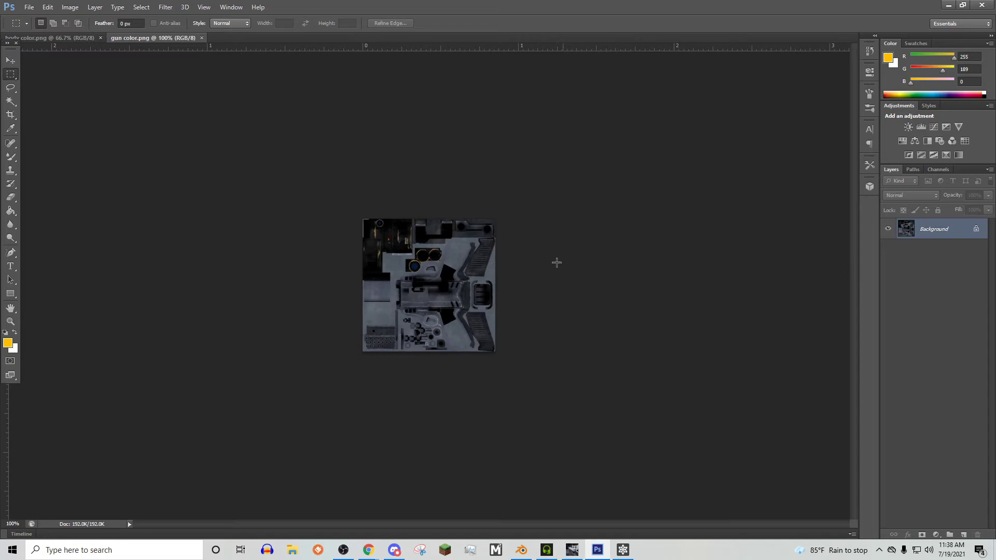
Step: Paste the gun texture into body color.png, move it top-left, and begin Save As in PNG format
click(41, 38)
key(ctrl+v)
drag(368, 233, 276, 160)
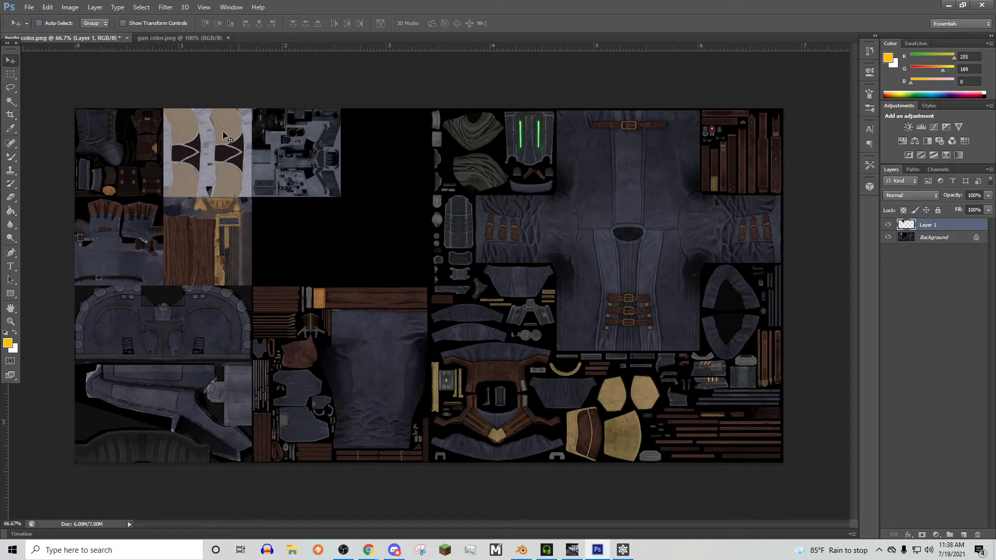
click(27, 6)
click(52, 127)
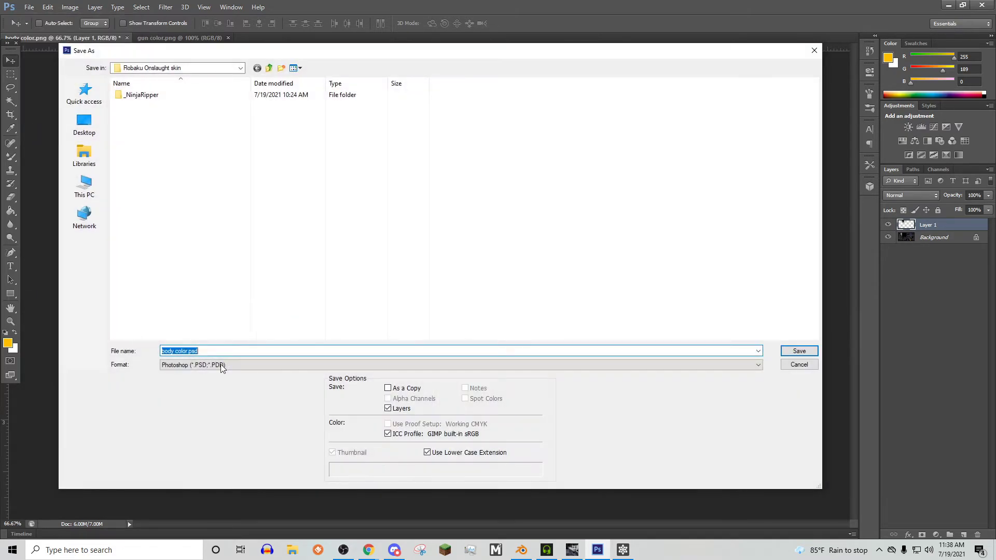
click(197, 365)
Step: Save body color.png as PNG, then trial-join the gun mesh into the body mesh
click(163, 490)
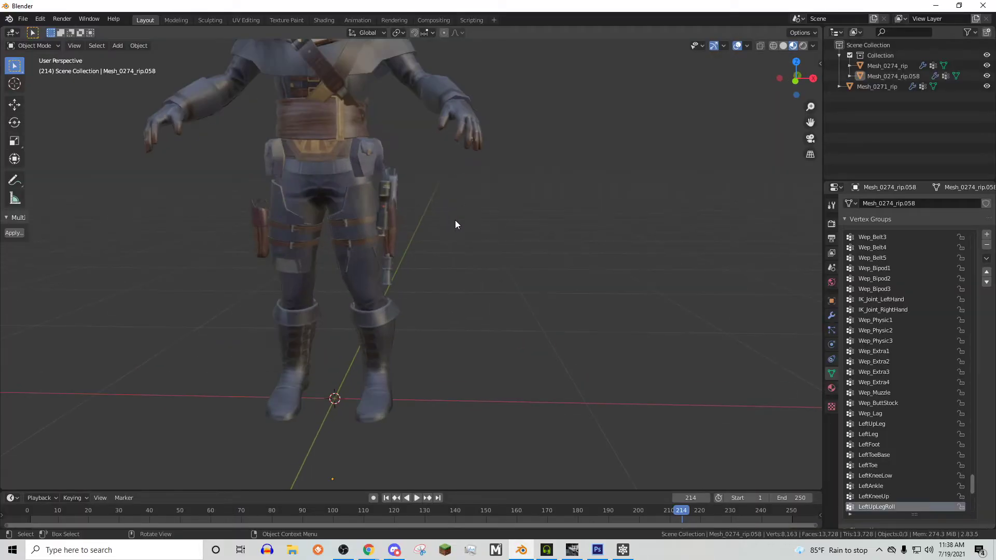
click(385, 180)
shift+click(366, 197)
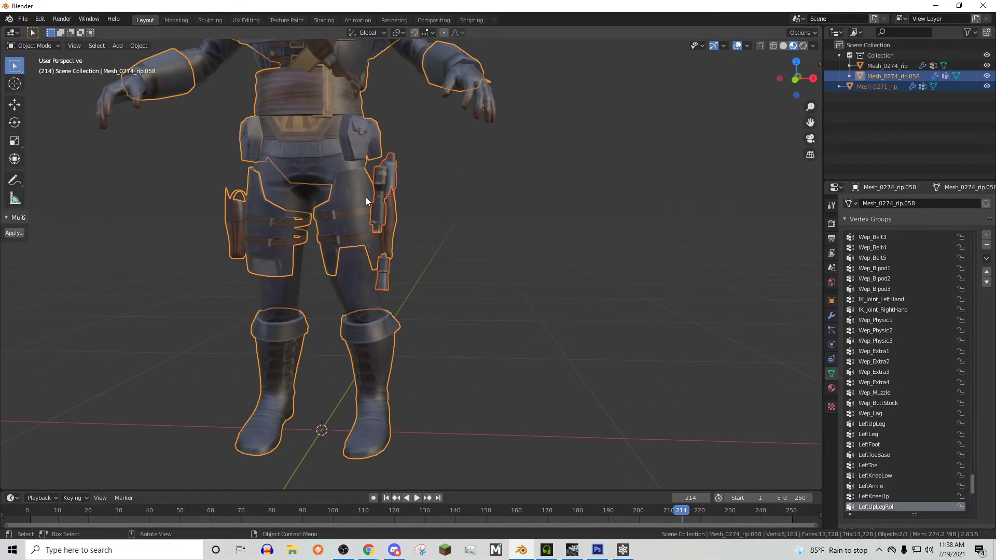
right_click(365, 197)
click(327, 98)
middle_drag(459, 178, 384, 164)
scroll(384, 165, up, 1)
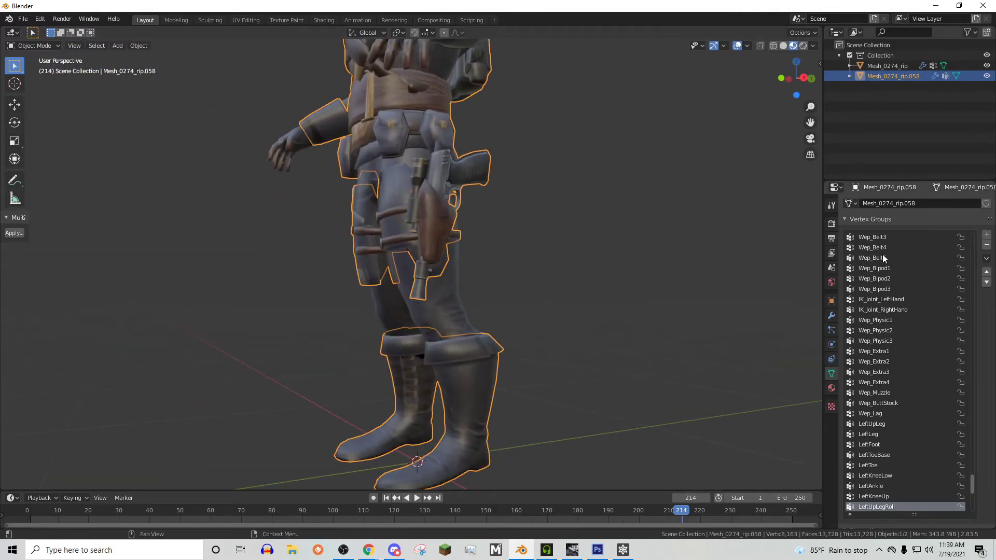
Step: Remove the Material.004 slot, undo the join, and drag Mesh_0271_rip into Collection
click(830, 389)
click(929, 217)
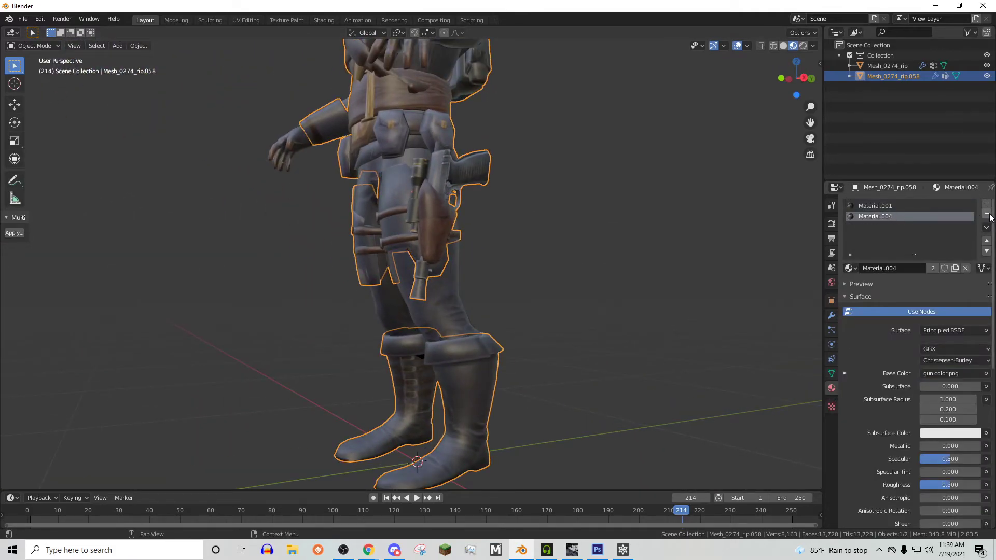
click(986, 214)
middle_drag(687, 213, 693, 225)
scroll(329, 69, up, 2)
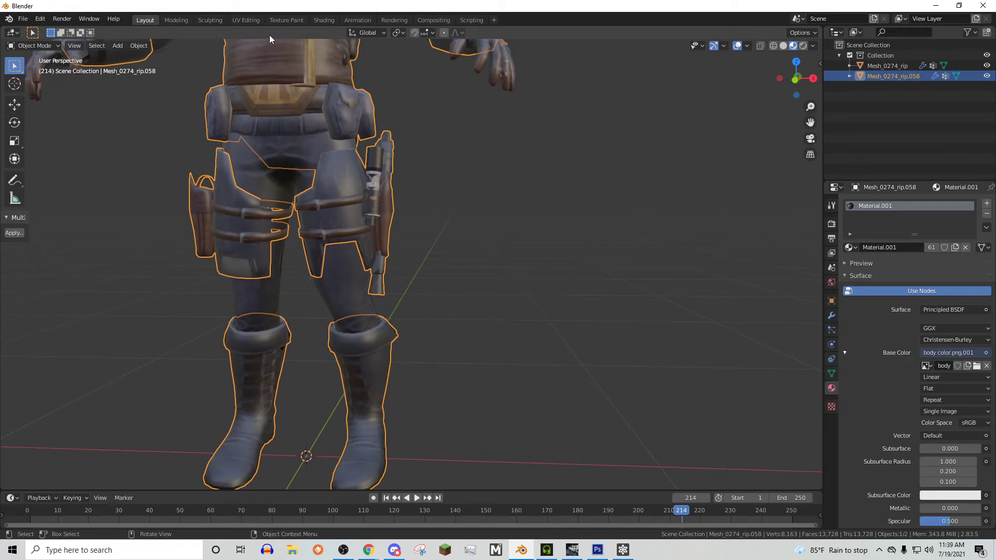
key(ctrl+z)
key(ctrl+z)
key(ctrl+z)
click(610, 130)
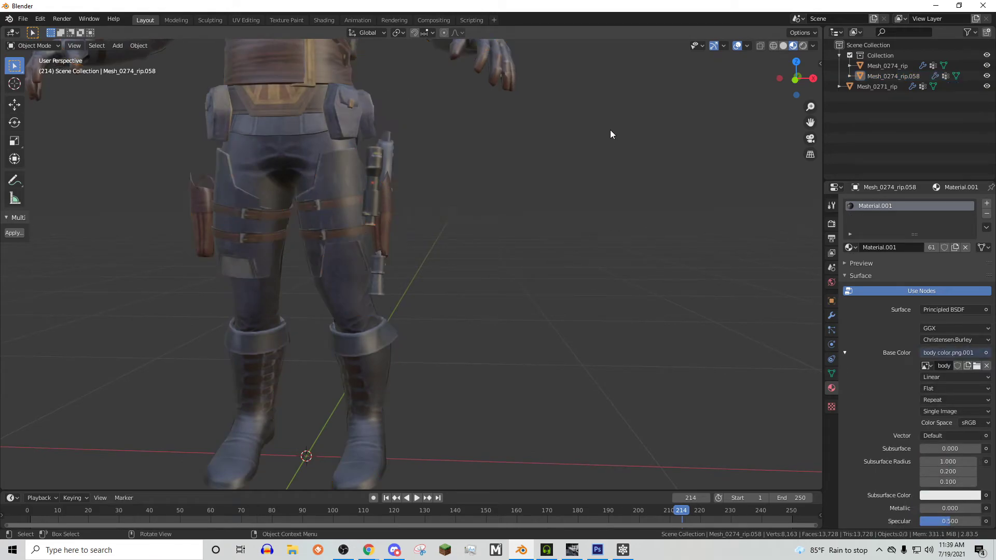
drag(885, 85, 879, 63)
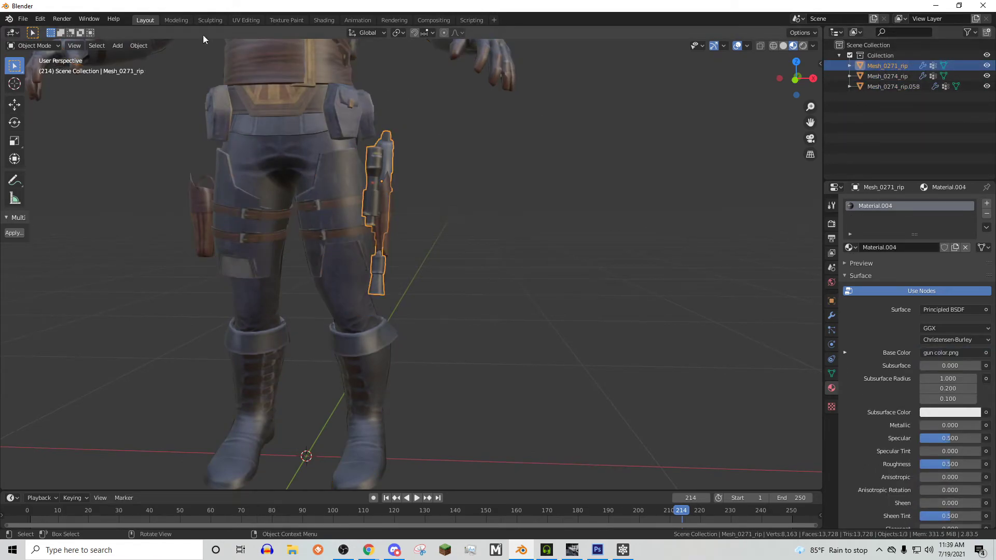
Step: In UV Editing, link an Image Texture using body color.png to the gun's Base Color
click(246, 19)
scroll(322, 161, up, 8)
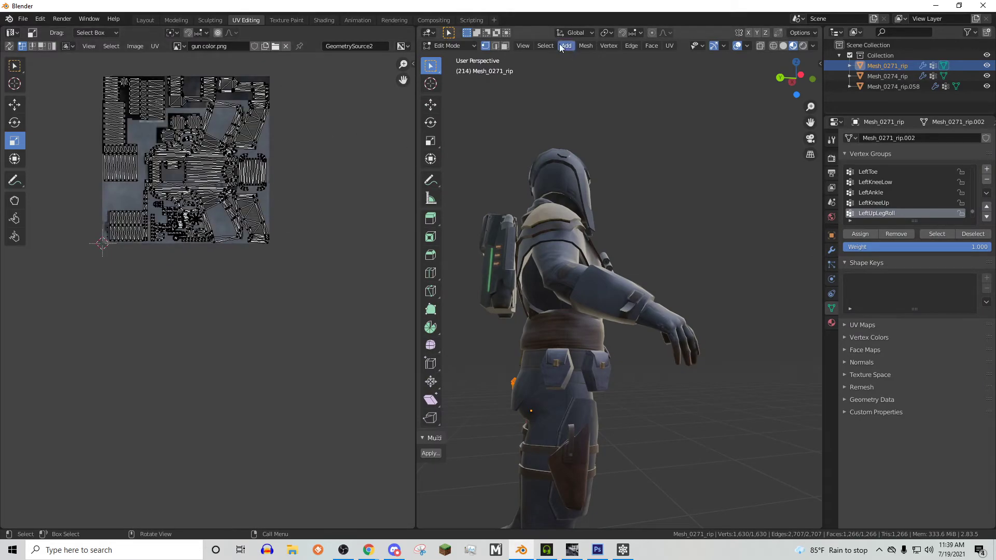
click(831, 322)
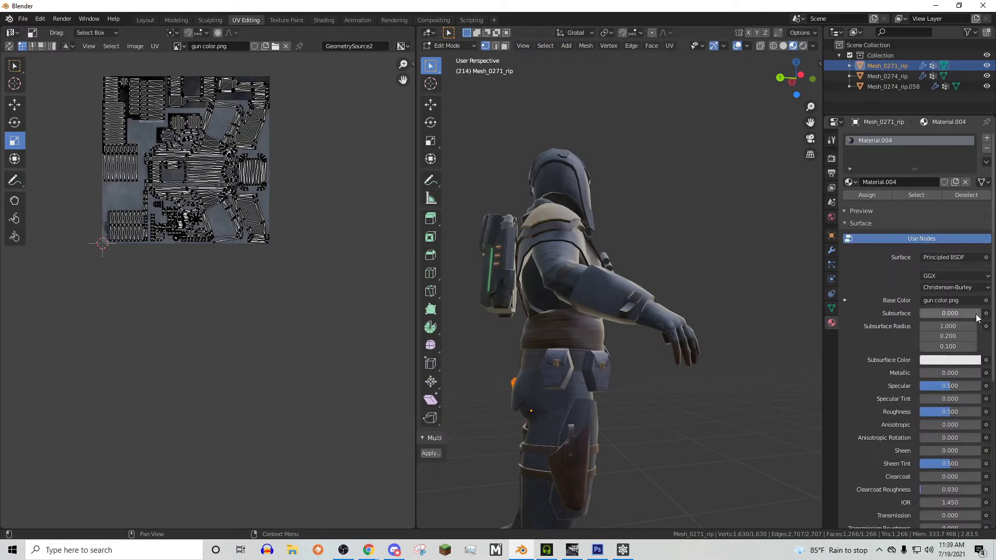
click(985, 300)
click(661, 369)
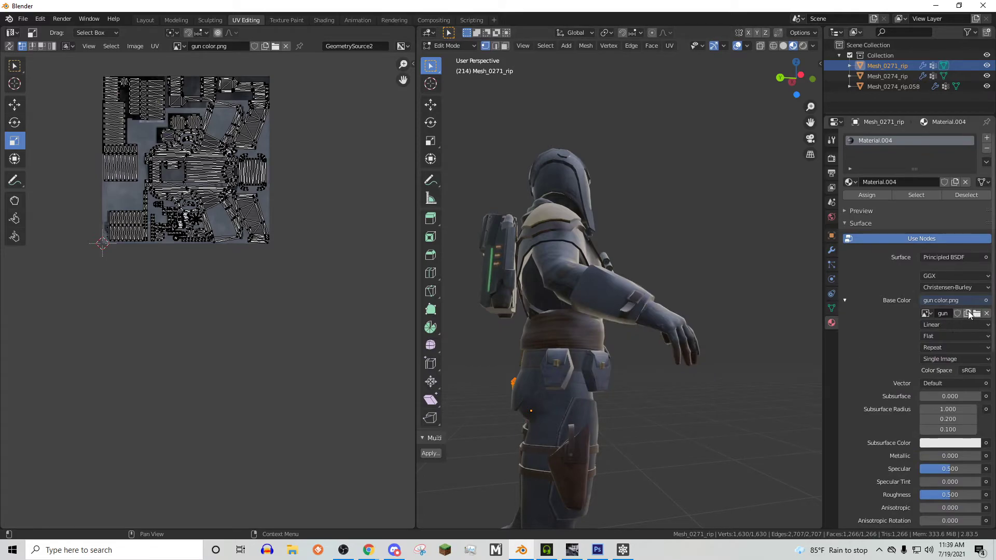
click(976, 314)
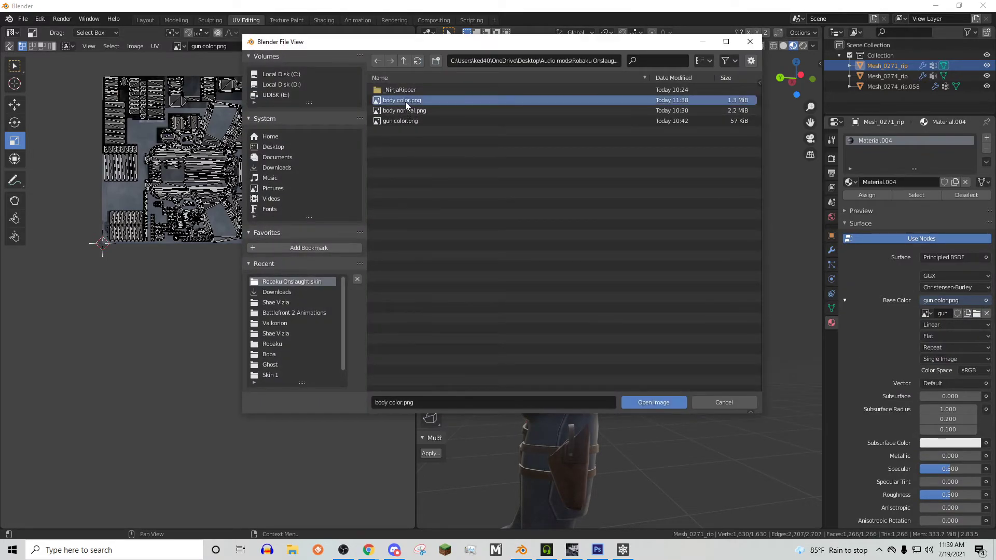
double_click(402, 100)
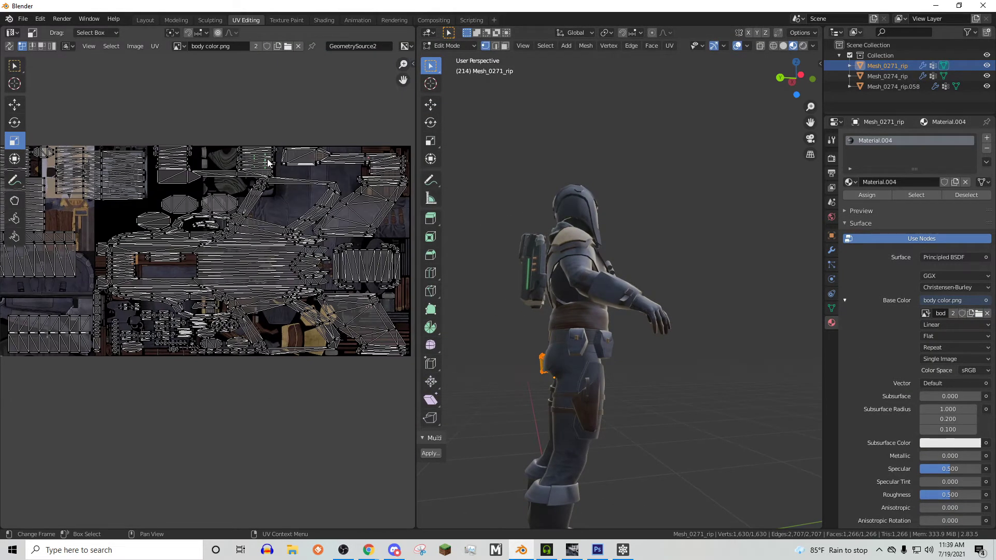
Step: Select all the gun's UVs and scale them to 0.5 on X and 1 on Y
scroll(249, 155, down, 3)
click(111, 46)
click(115, 57)
key(c)
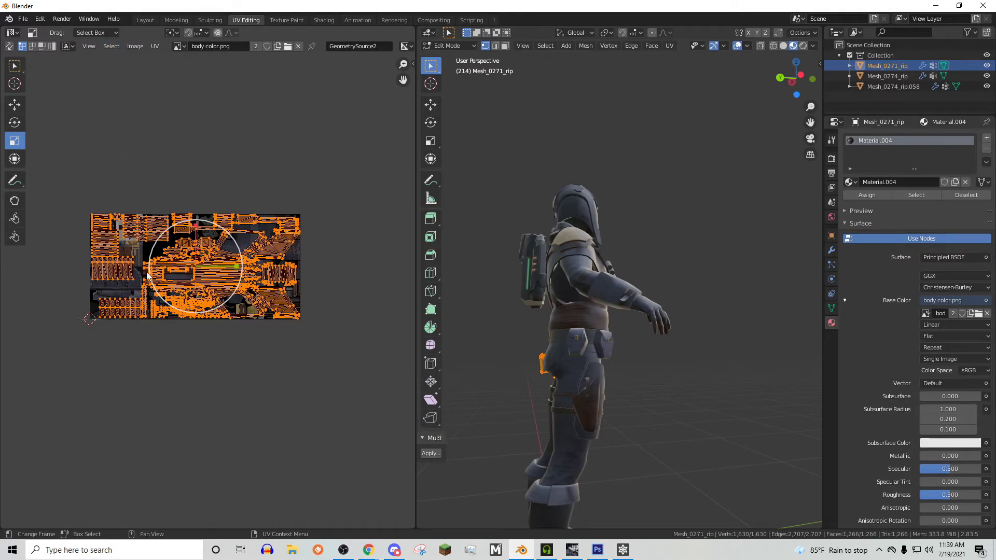
drag(248, 272, 228, 274)
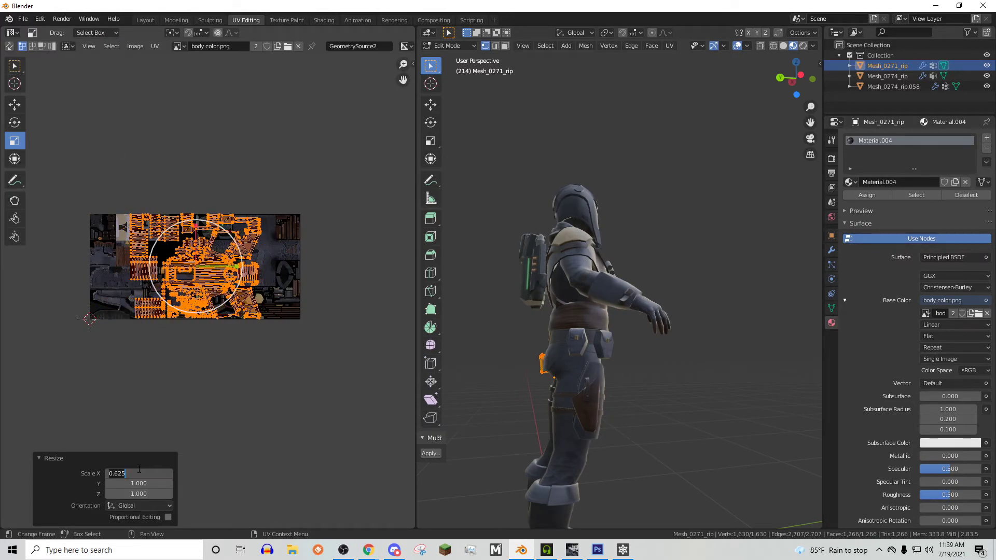
key(Return)
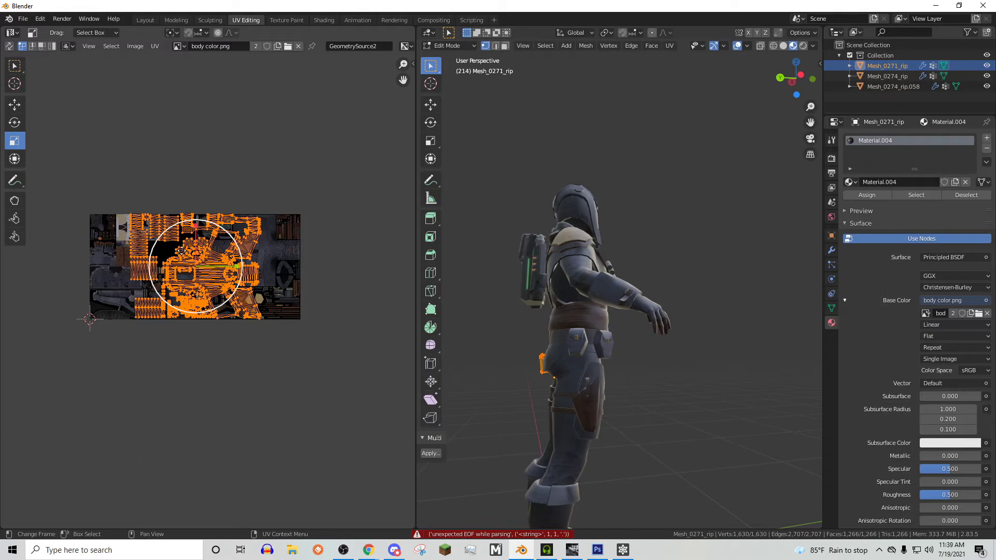
drag(239, 268, 237, 266)
key(ctrl+z)
key(ctrl+z)
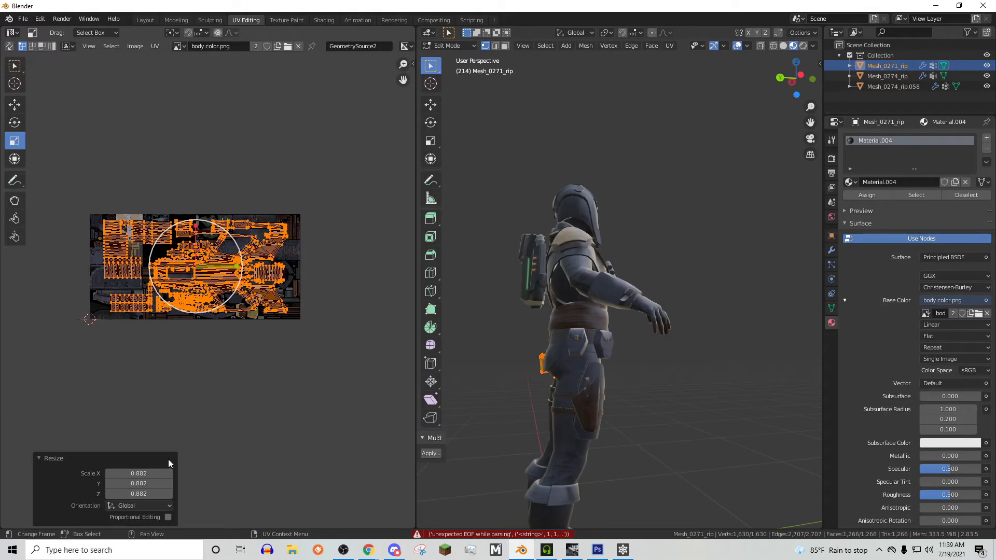
click(153, 473)
text(.5)
key(Tab)
text(1)
key(Tab)
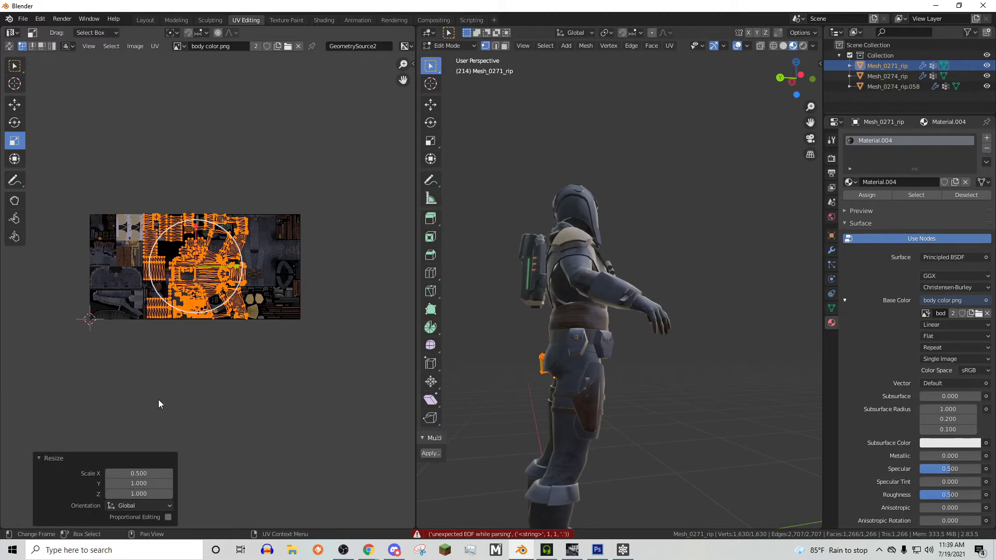
Step: Select all UVs and scale them down to fit the gun's texture area
scroll(201, 301, up, 1)
click(187, 362)
scroll(205, 292, up, 3)
scroll(205, 292, down, 3)
click(108, 35)
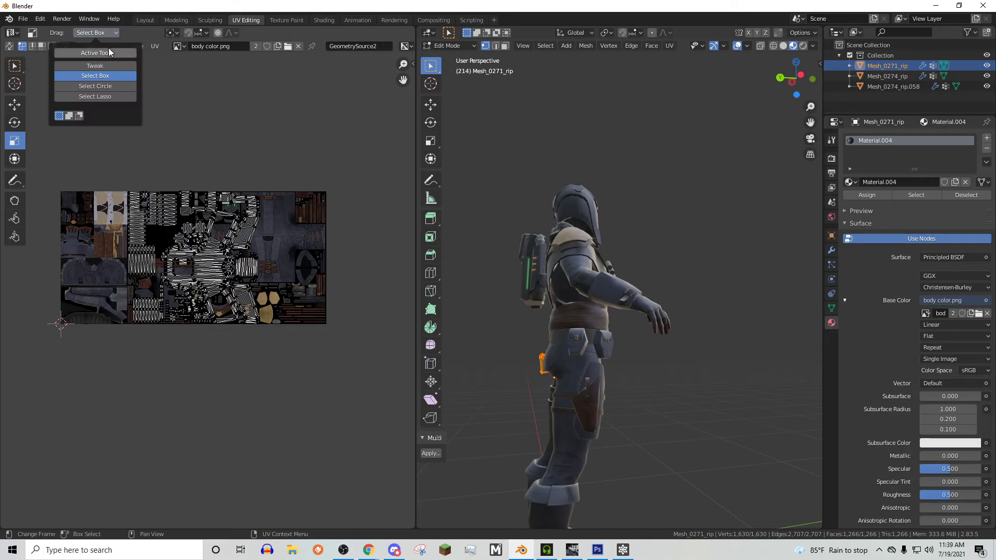
click(112, 47)
click(118, 58)
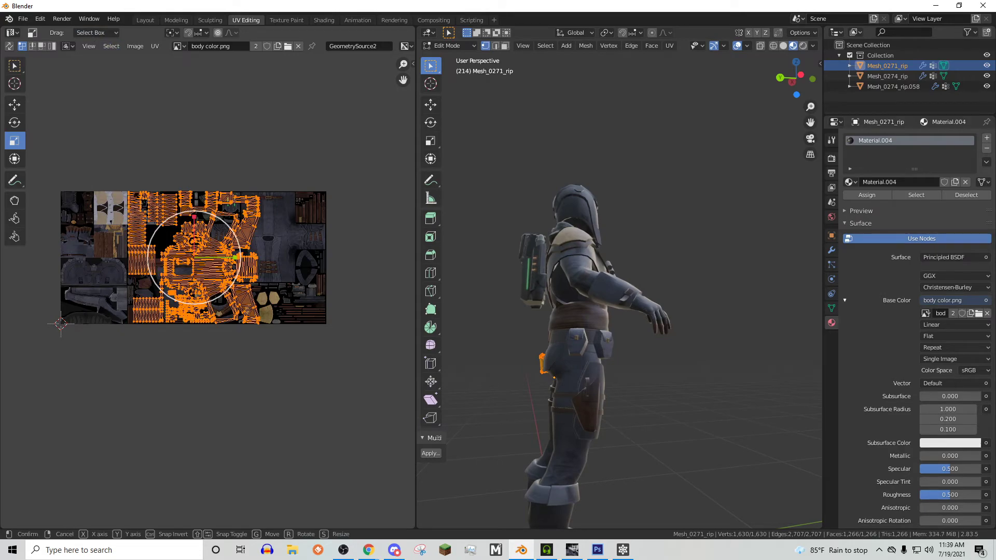
click(180, 273)
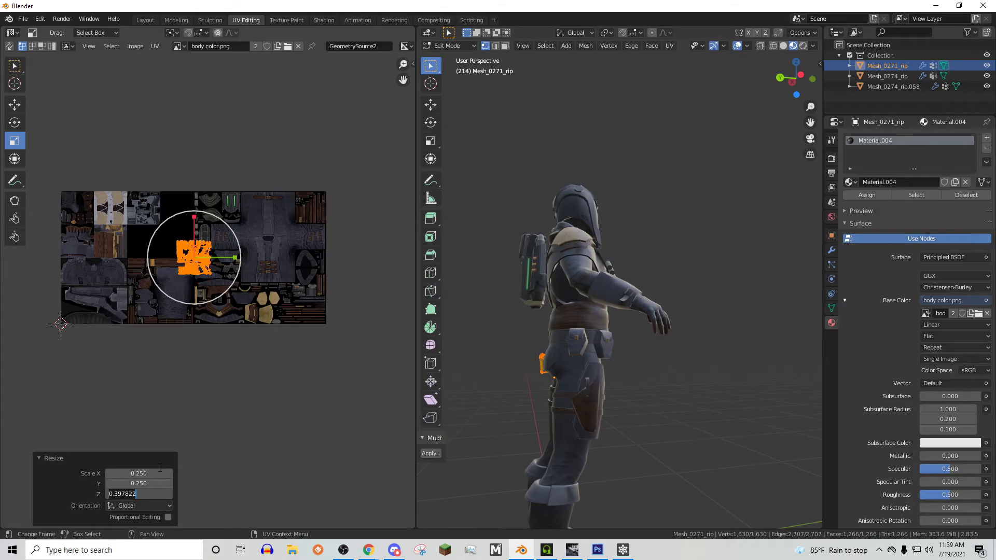
Step: Switch to the move tool and select every UV of the blaster mesh Mesh_0271_rip
click(19, 104)
scroll(166, 195, up, 4)
click(170, 179)
click(169, 179)
scroll(170, 179, down, 4)
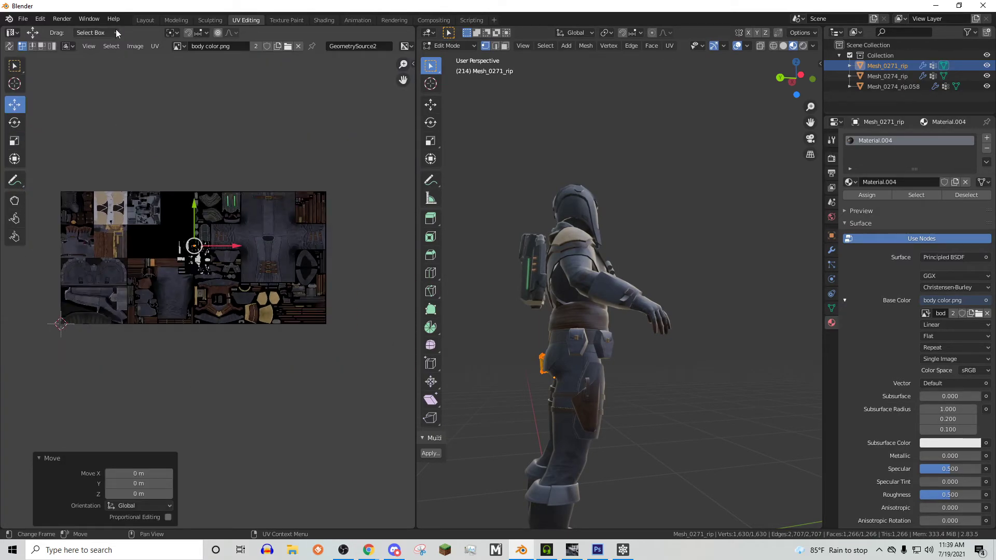
click(116, 51)
click(125, 58)
Step: Move the blaster's UV island up and left onto its region of body color.png
scroll(106, 214, up, 3)
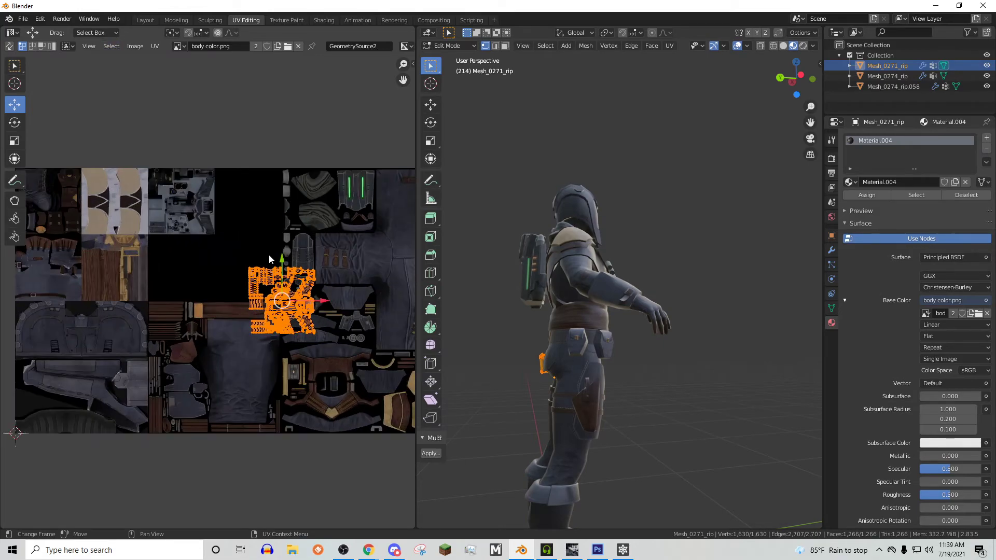
middle_drag(268, 258, 271, 276)
key(g)
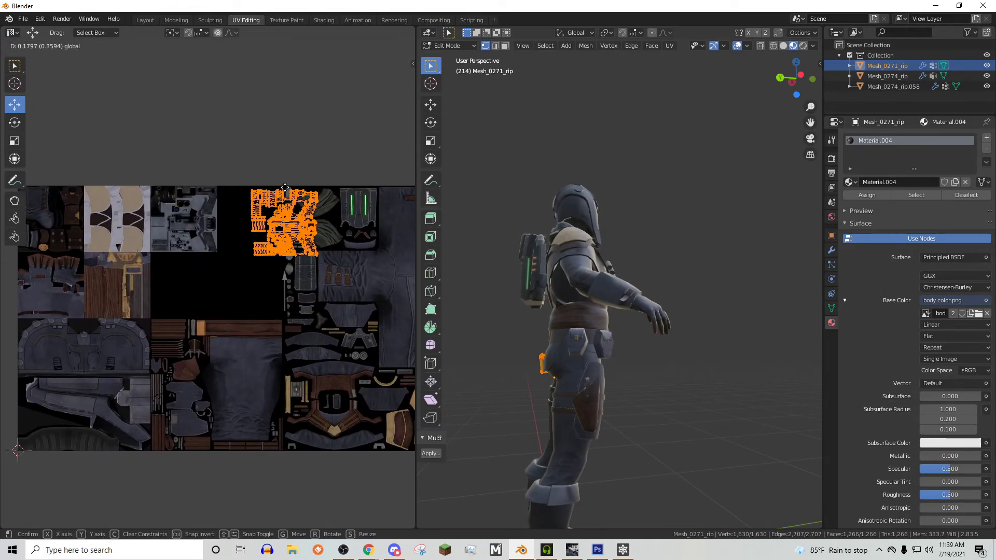
click(284, 186)
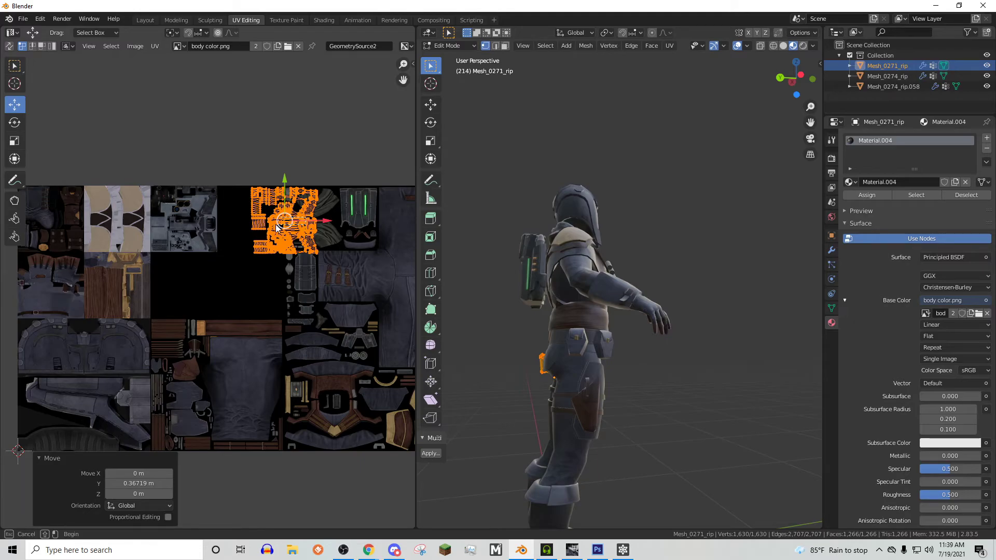
drag(239, 218, 229, 218)
drag(232, 144, 335, 278)
drag(313, 219, 211, 217)
Step: Fine-tune the island's alignment, then view the textured blaster from behind in Layout
scroll(167, 233, up, 8)
middle_drag(235, 193, 182, 324)
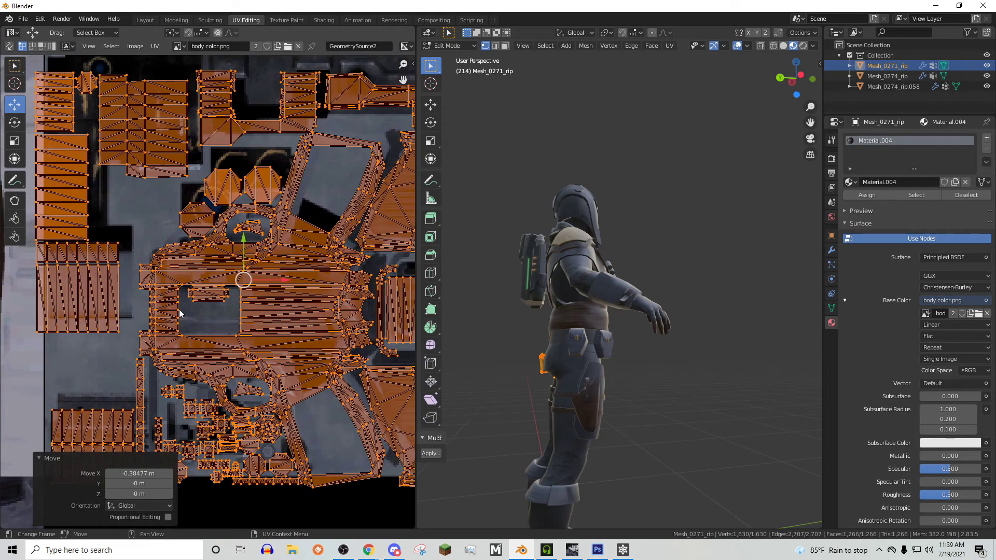
scroll(181, 311, down, 3)
scroll(181, 311, up, 2)
key(g)
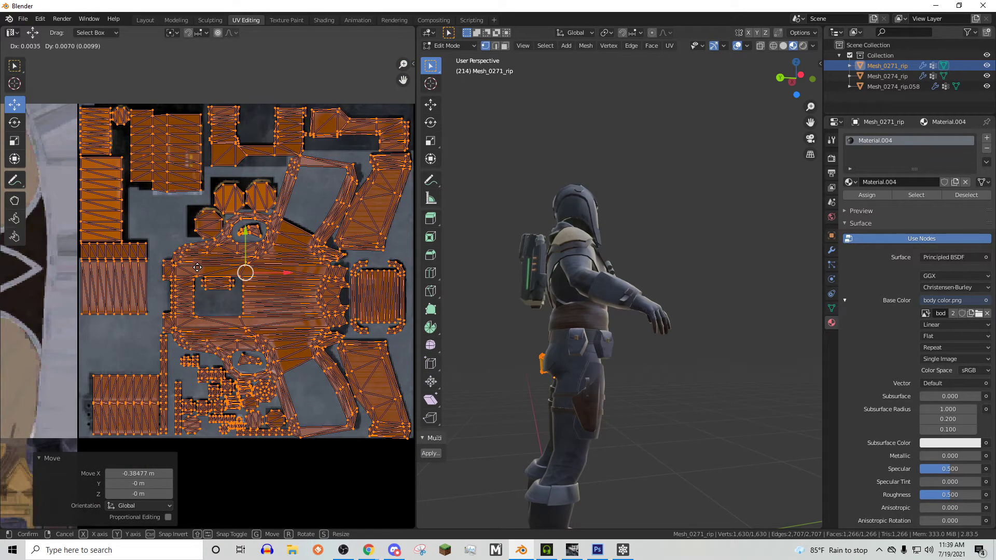
click(199, 265)
middle_drag(199, 253, 154, 265)
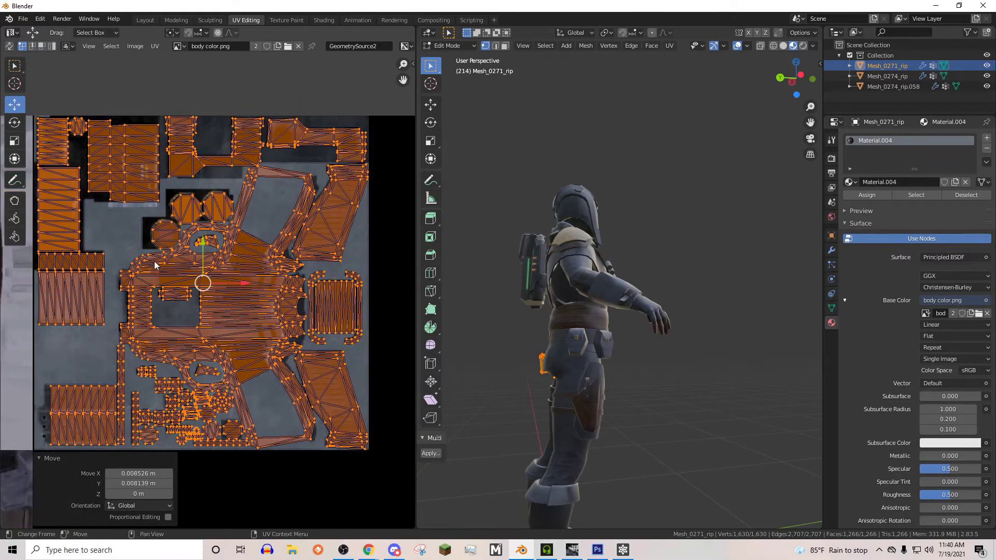
click(139, 26)
middle_drag(661, 152, 431, 201)
Step: Select the blaster with other meshes for joining, then cancel, keeping only Mesh_0274_rip selected
click(429, 202)
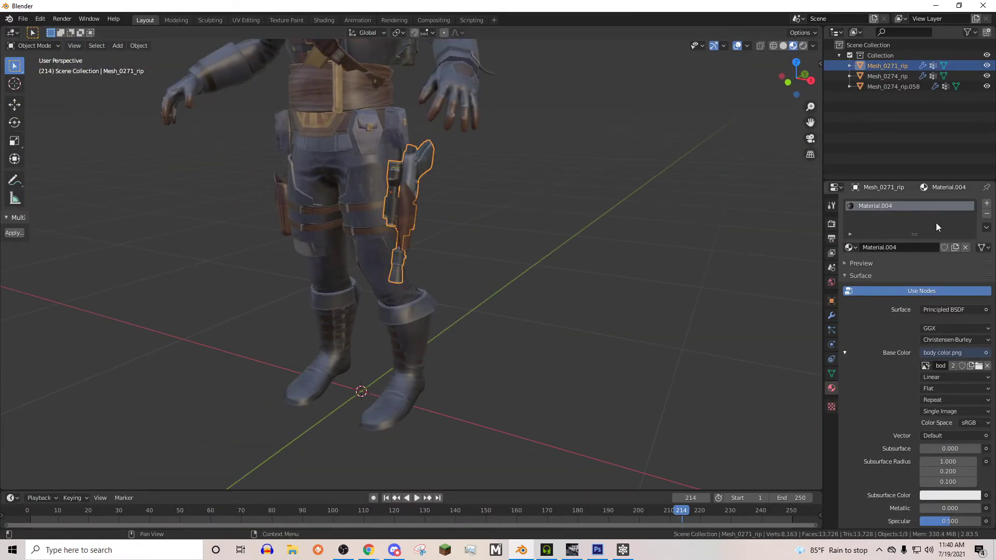
click(871, 80)
ctrl+click(880, 75)
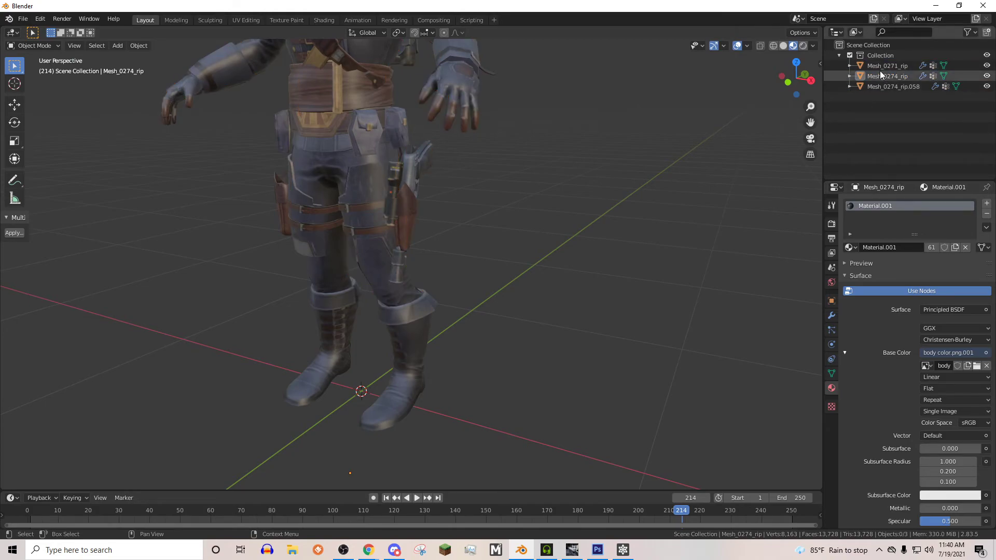
click(879, 57)
click(879, 66)
shift+click(870, 88)
right_click(253, 143)
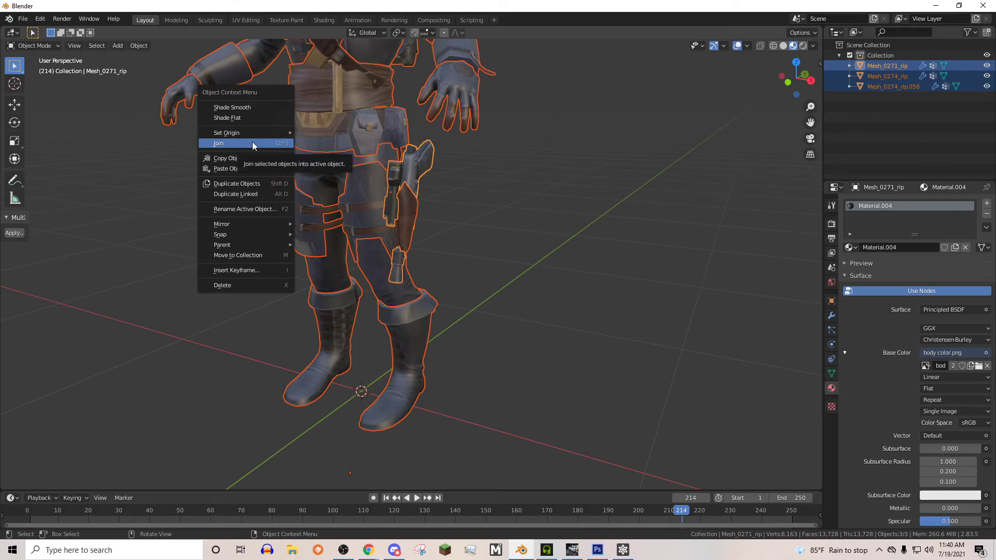
click(890, 77)
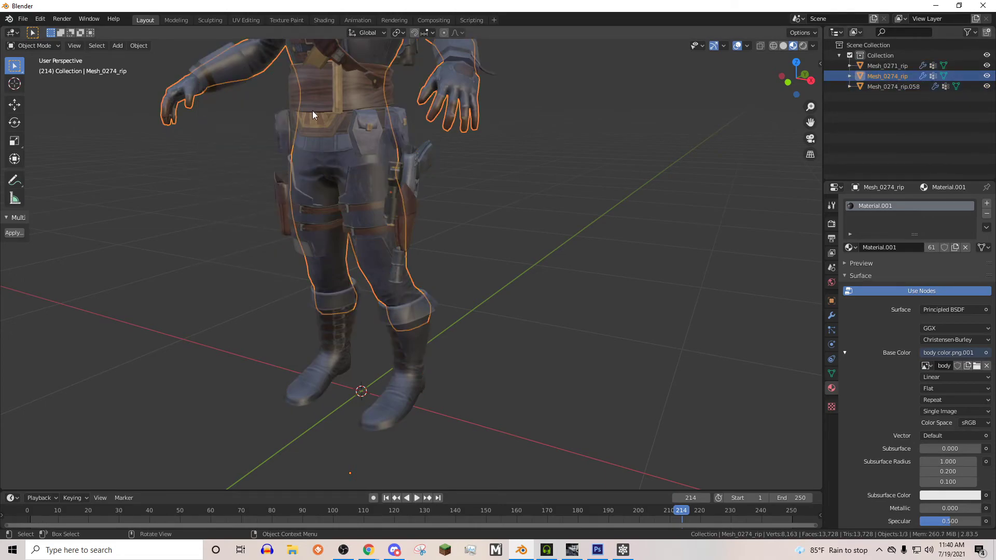
Step: Join the blaster with the pants mesh Mesh_0274_rip.058, then undo that wrong join
middle_drag(312, 115, 317, 167)
click(367, 167)
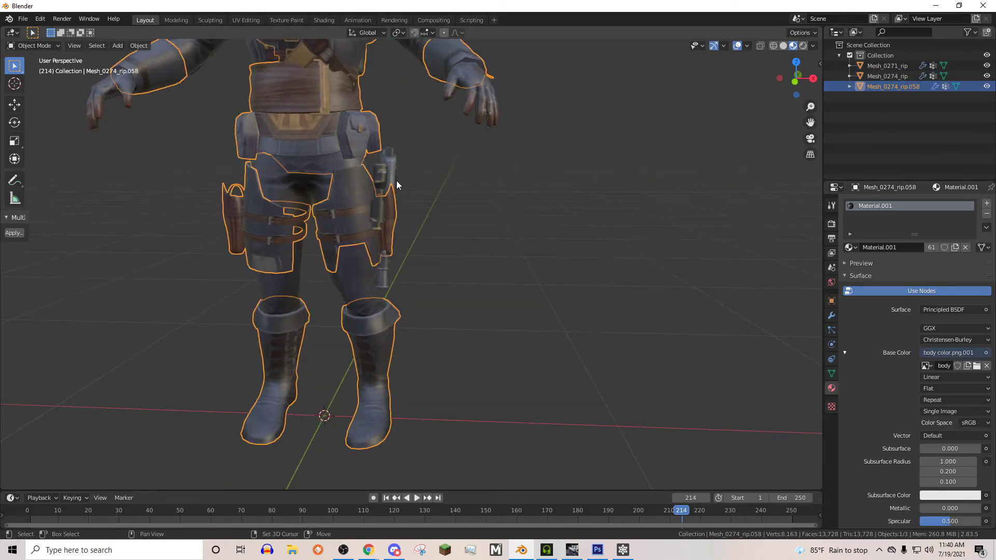
shift+click(394, 182)
right_click(392, 179)
click(391, 178)
middle_drag(390, 179, 367, 148)
key(ctrl+z)
Step: Join the blaster into the body mesh Mesh_0274_rip and deselect the result
click(385, 170)
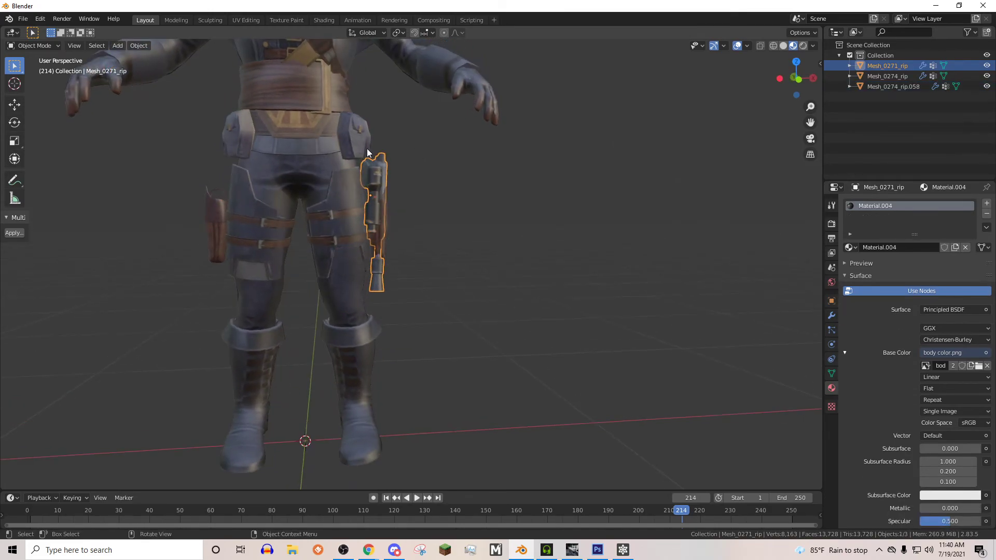
shift+click(323, 170)
right_click(324, 168)
click(324, 168)
middle_drag(426, 174, 472, 179)
click(453, 175)
scroll(467, 182, down, 3)
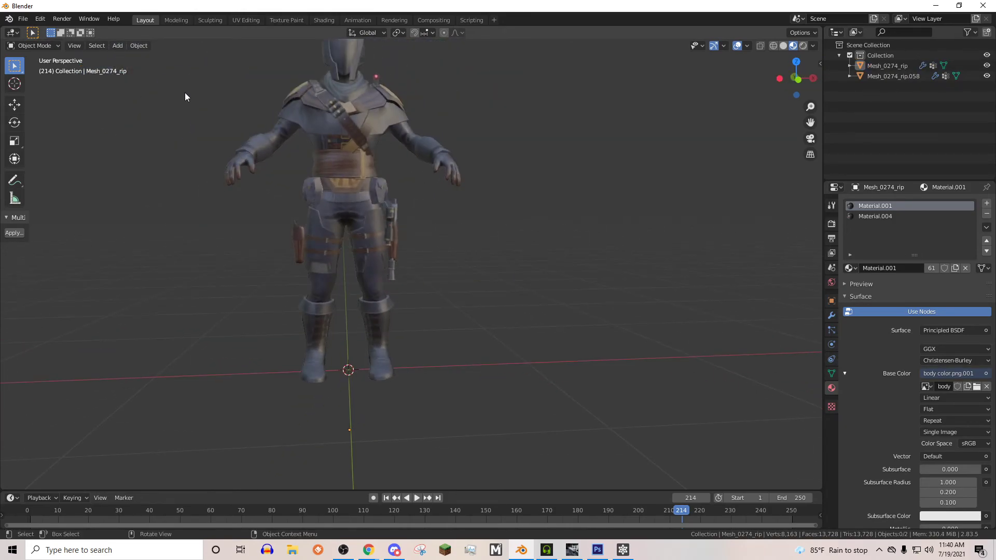
Step: Import the animated character FBX from the Downloads folder
click(23, 19)
mouse_move(46, 158)
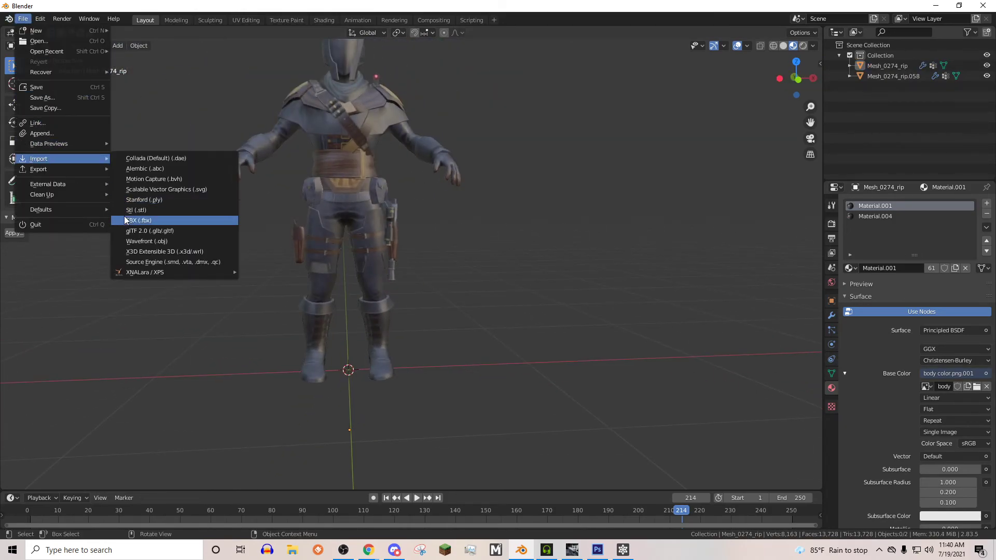
click(127, 221)
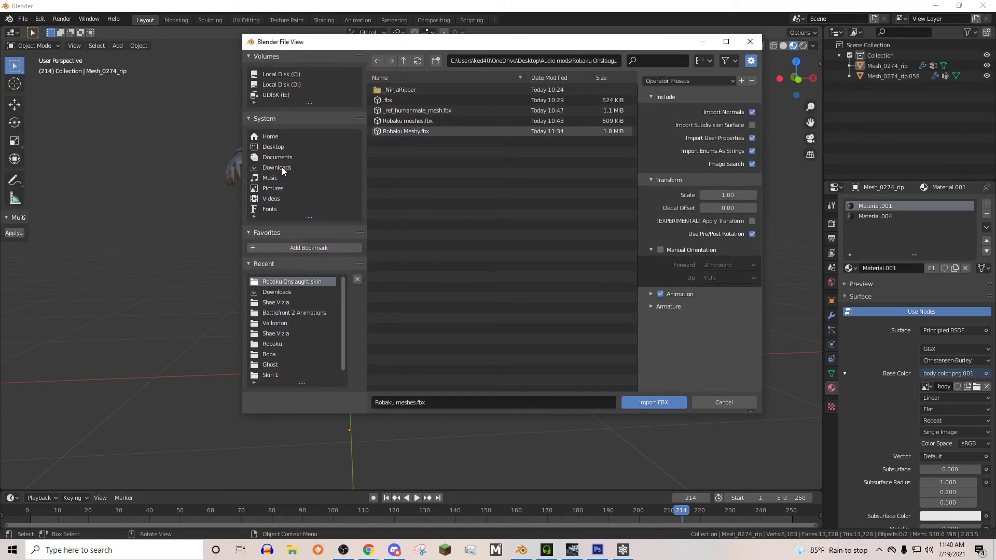
click(281, 167)
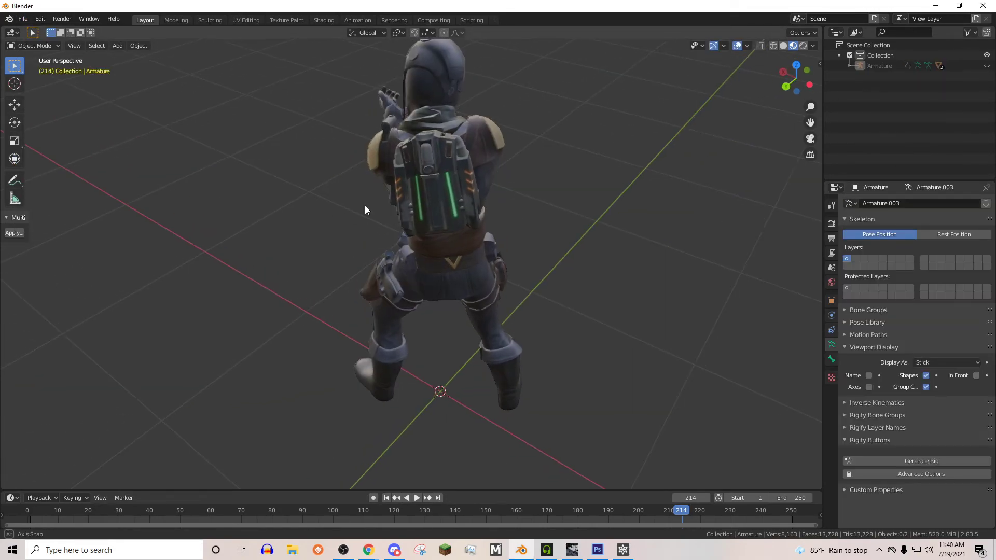
Step: Watch the animation from several angles in solid shading, then stop playback
middle_drag(365, 206, 418, 171)
scroll(490, 207, up, 5)
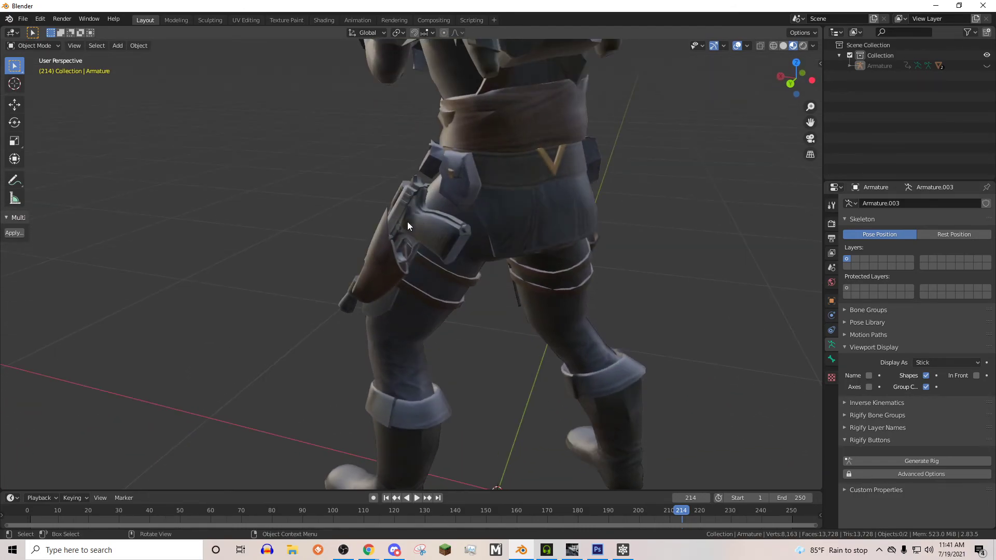
middle_drag(399, 222, 383, 164)
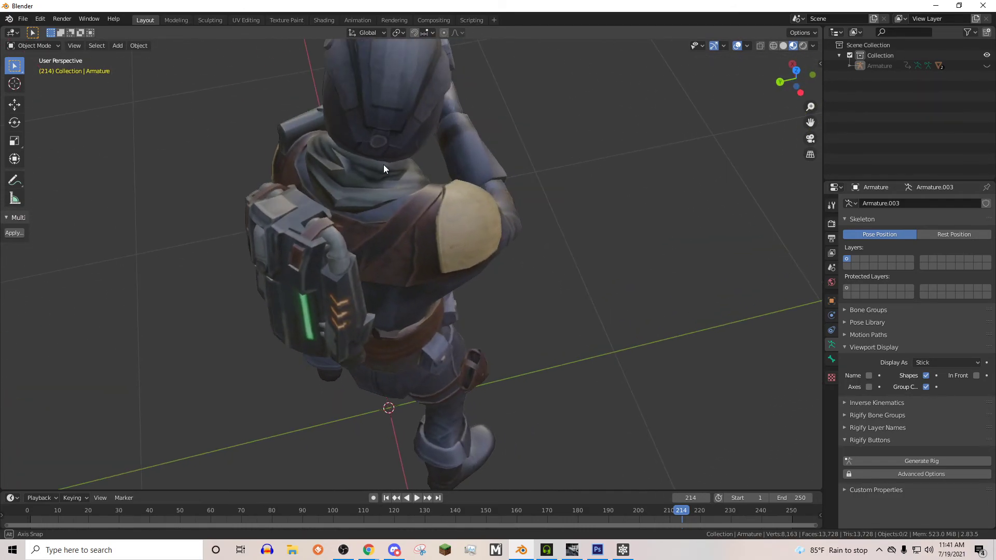
mouse_move(293, 276)
middle_down()
mouse_move(508, 233)
mouse_move(562, 202)
mouse_move(593, 142)
middle_up()
click(782, 46)
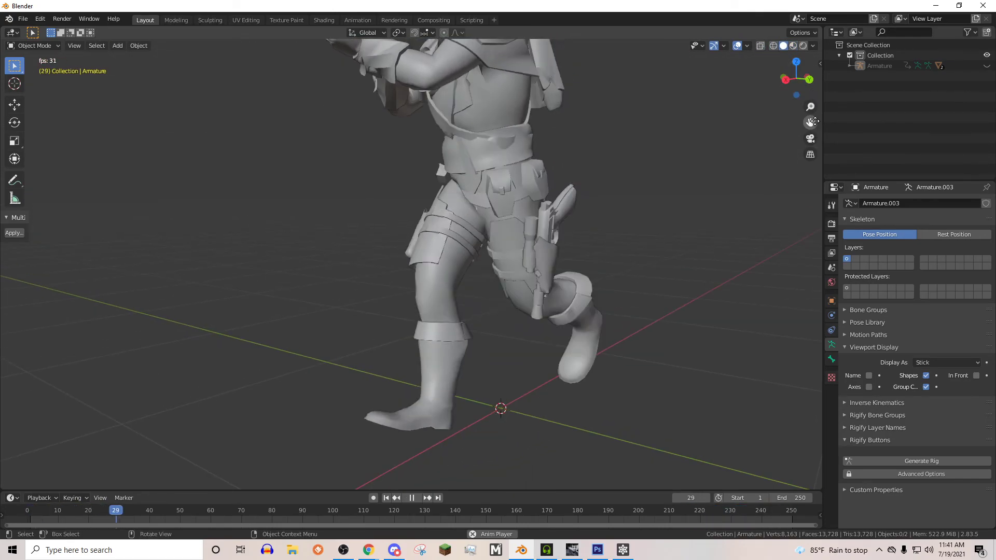
middle_drag(749, 216, 689, 189)
key(space)
key(space)
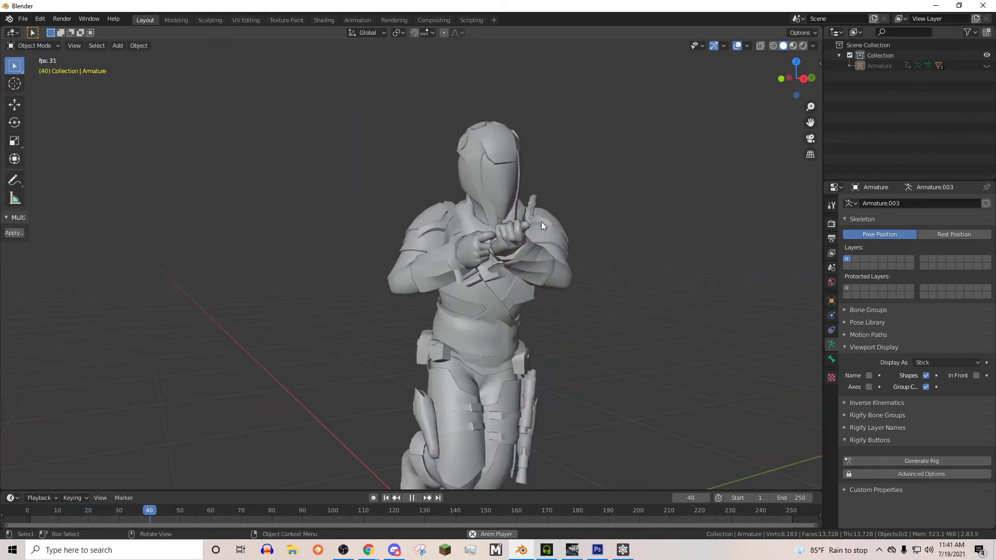
middle_drag(540, 222, 466, 287)
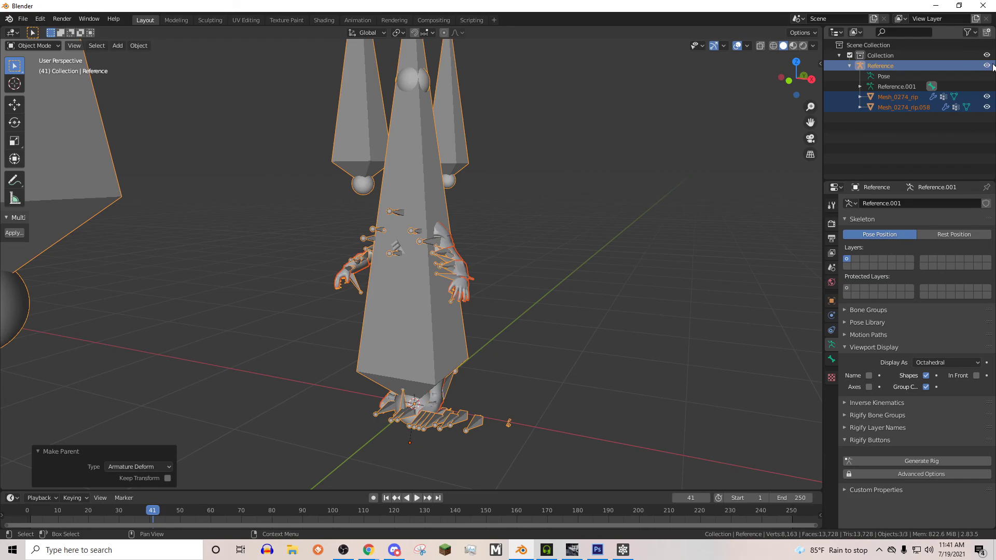
Step: Hide the Reference armature, deselect everything, and switch the viewport to Material Preview shading
click(987, 65)
click(448, 166)
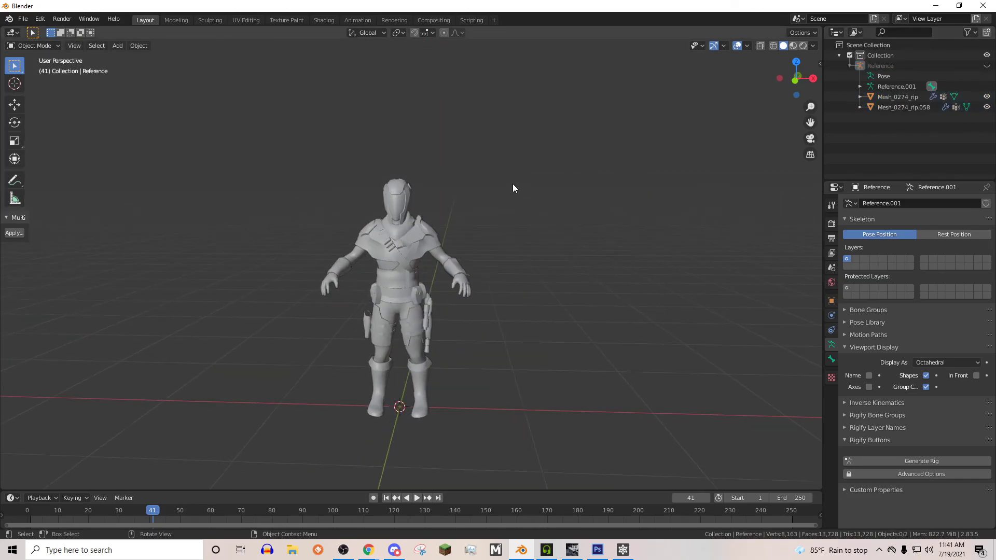
scroll(497, 184, up, 3)
middle_drag(483, 185, 652, 209)
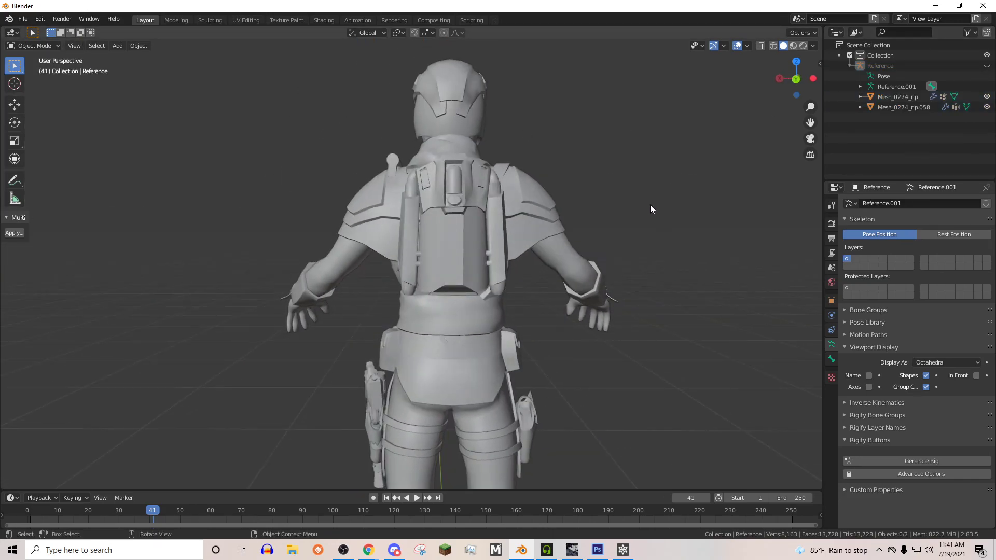
middle_drag(332, 225, 306, 223)
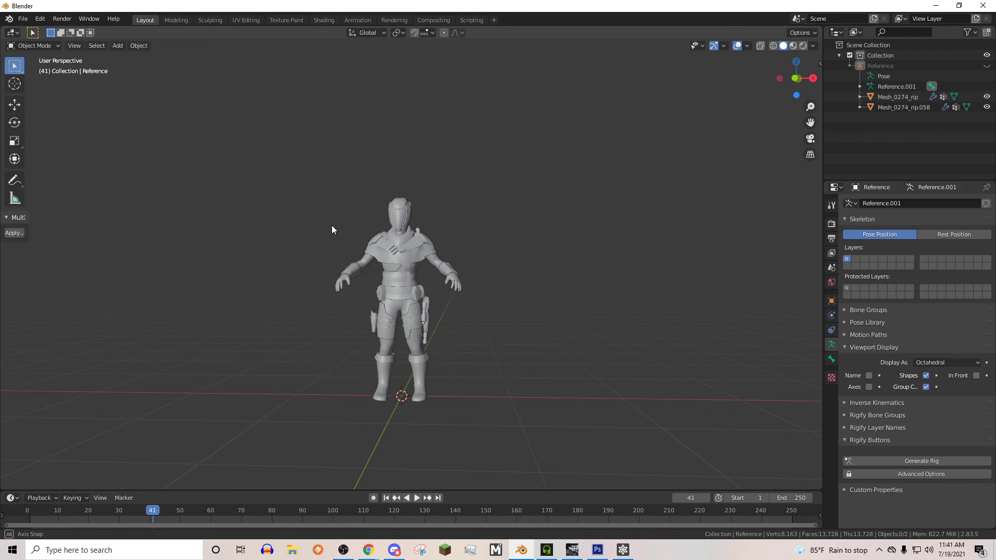
scroll(584, 155, up, 4)
middle_drag(520, 183, 637, 201)
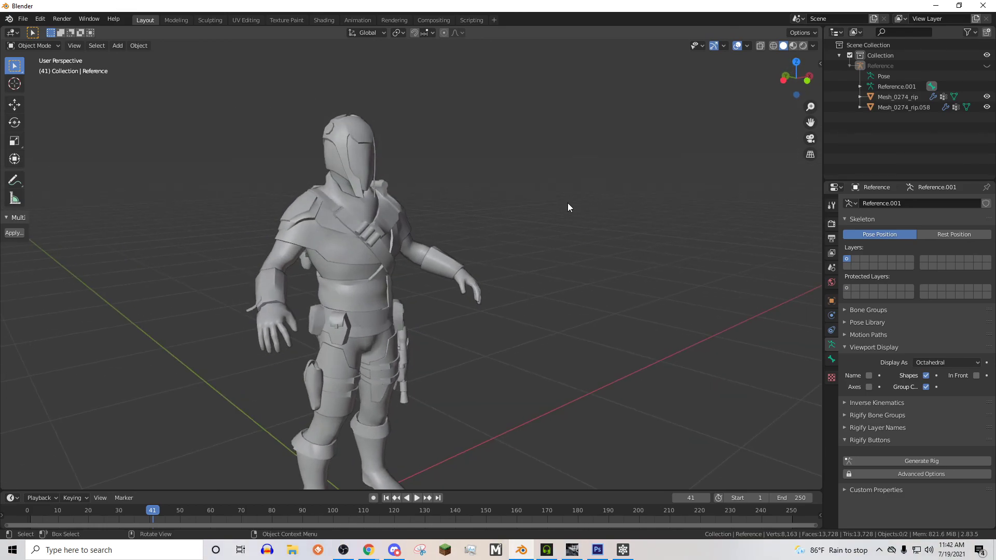
middle_drag(568, 203, 439, 195)
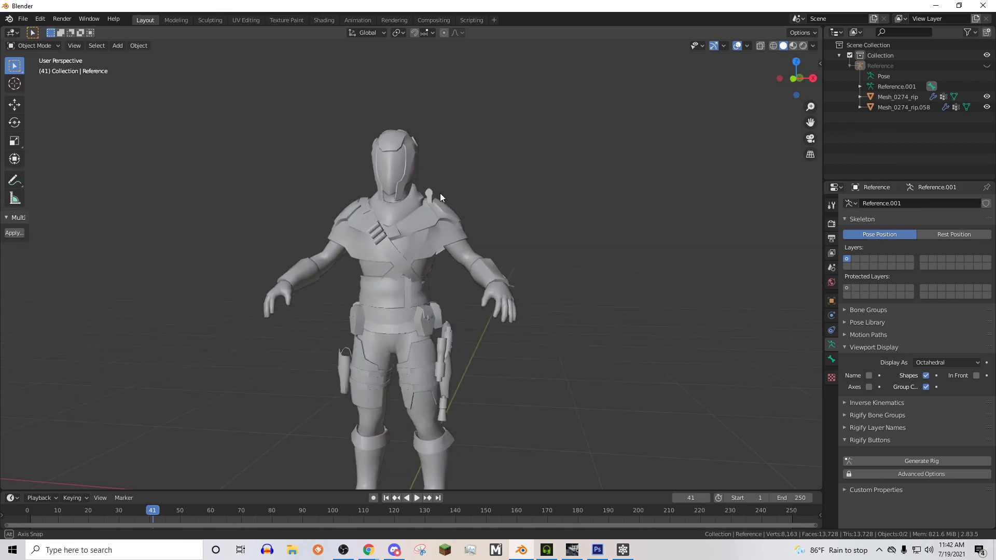
click(792, 46)
mouse_move(447, 136)
middle_down()
mouse_move(410, 153)
mouse_move(560, 159)
mouse_move(416, 247)
mouse_move(481, 222)
mouse_move(375, 304)
mouse_move(494, 306)
mouse_move(445, 288)
mouse_move(493, 295)
middle_up()
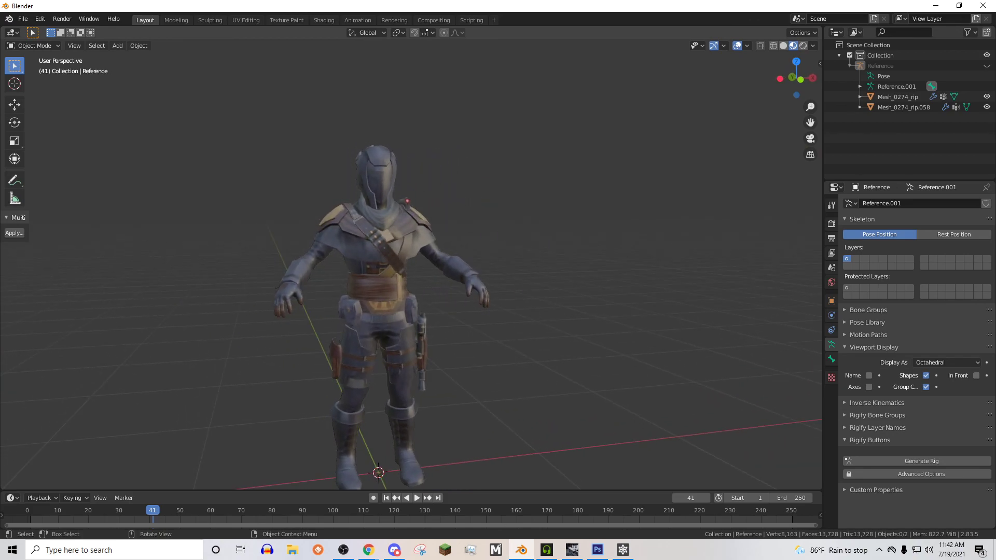